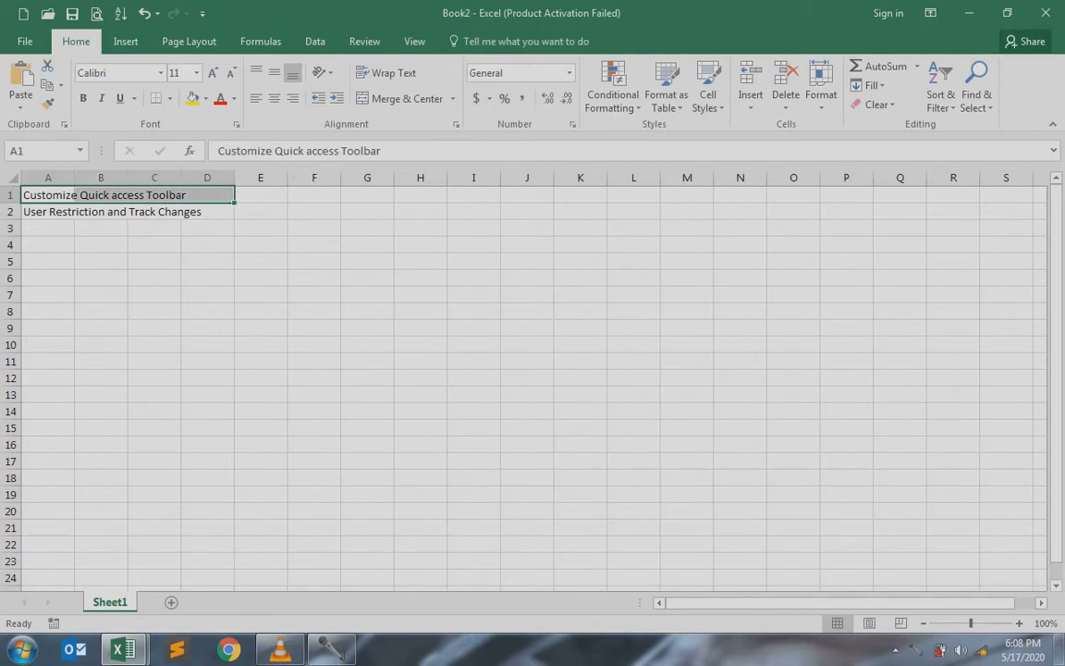
Enter the note '2007 ->' in cell E1, next to the first topic title in A1
{"action": "left_click", "coordinate": [56, 195]}
{"action": "left_click_drag", "start_coordinate": [65, 212], "coordinate": [220, 211]}
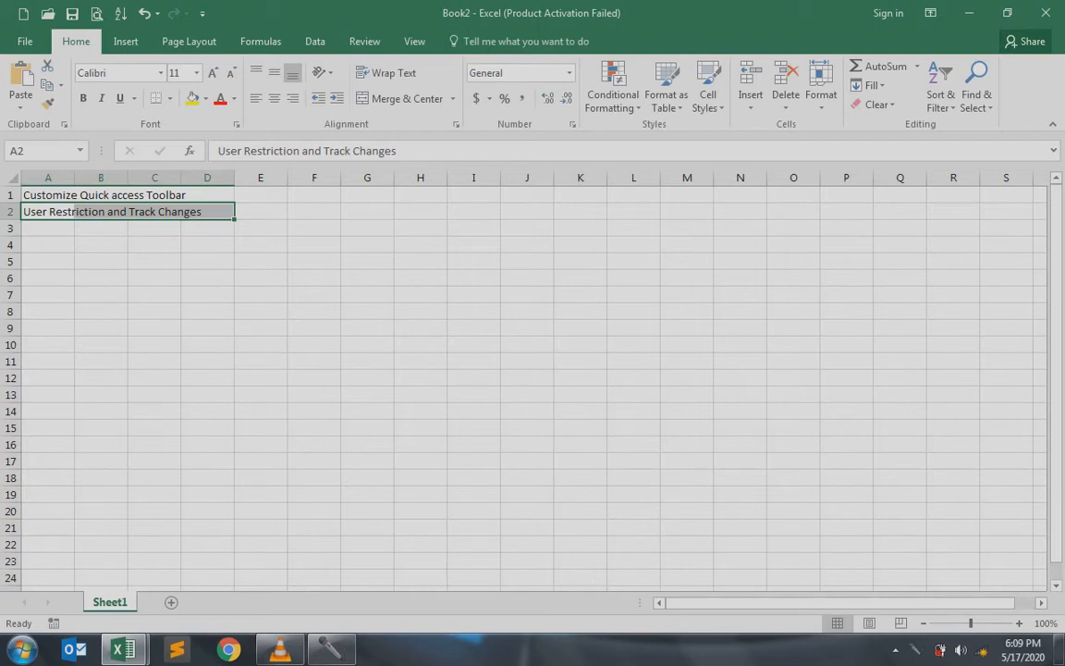
{"action": "left_click", "coordinate": [51, 195]}
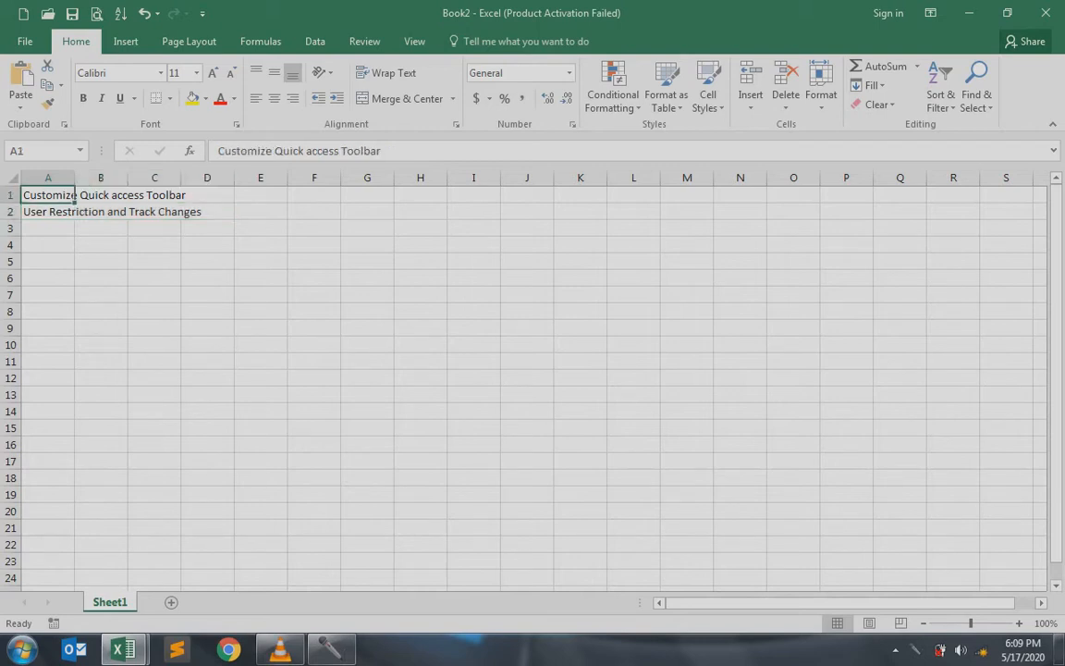
{"action": "key", "text": "Right"}
{"action": "key", "text": "Right"}
{"action": "key", "text": "Right"}
{"action": "key", "text": "Right"}
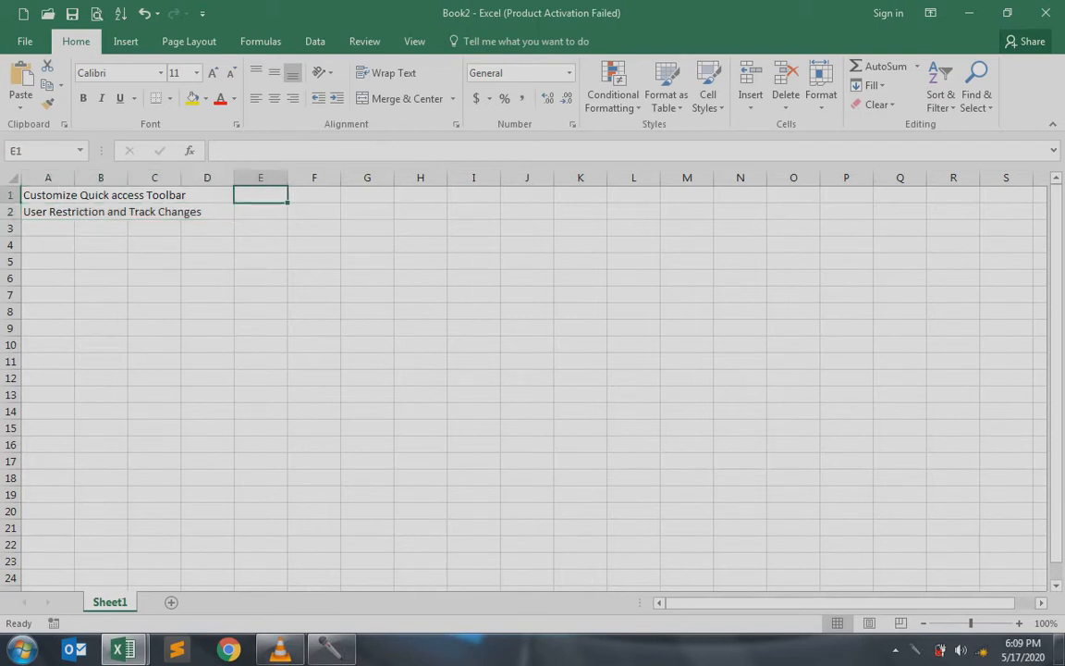
{"action": "type", "text": "2007"}
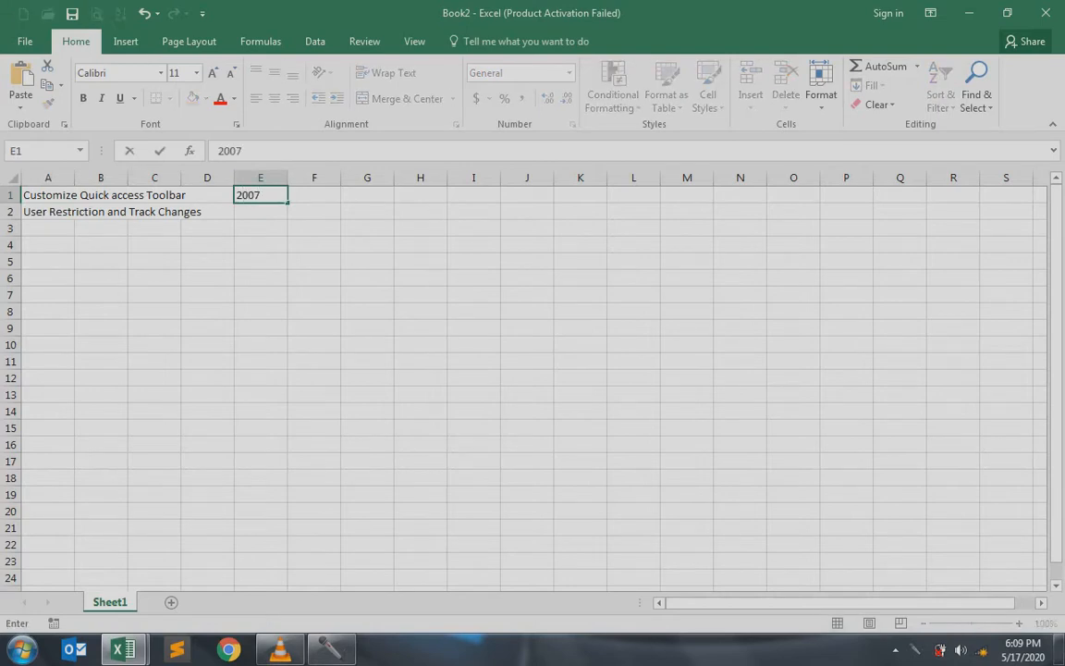
{"action": "type", "text": " ->"}
{"action": "key", "text": "Return"}
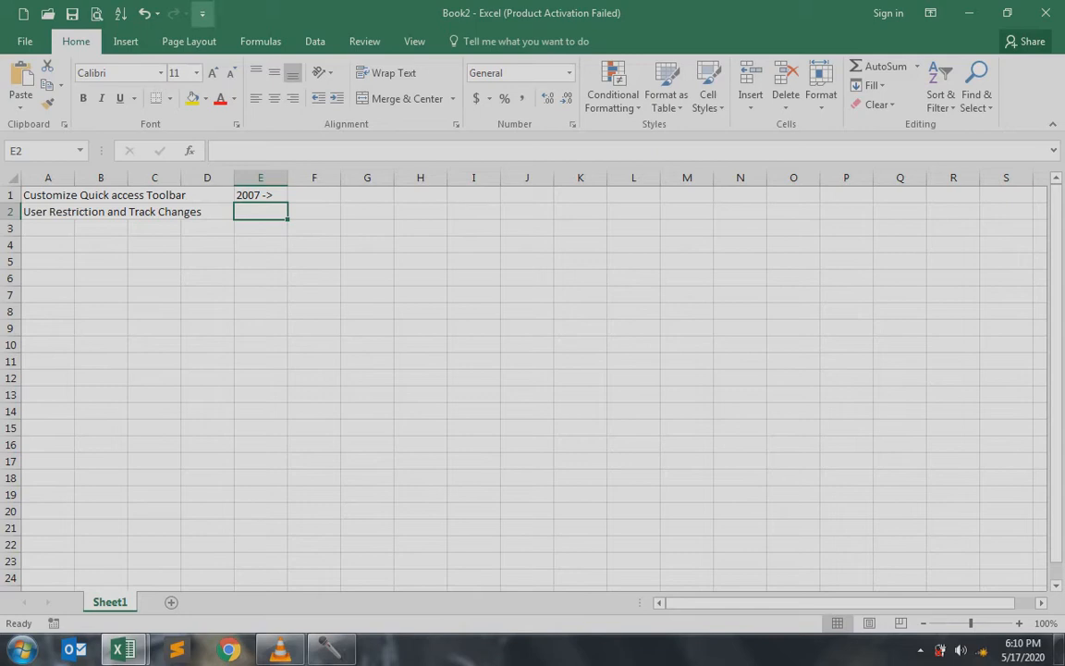
Add Email, then Spelling, then Sort Descending from the Customize Quick Access Toolbar dropdown
{"action": "left_click", "coordinate": [203, 13]}
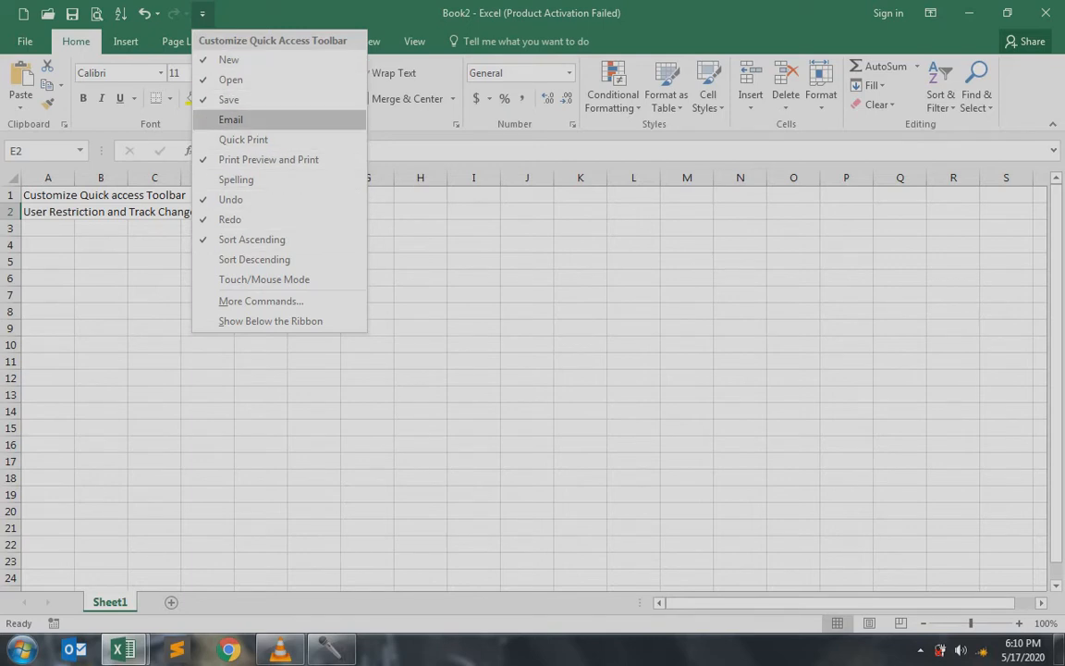
{"action": "left_click", "coordinate": [231, 119]}
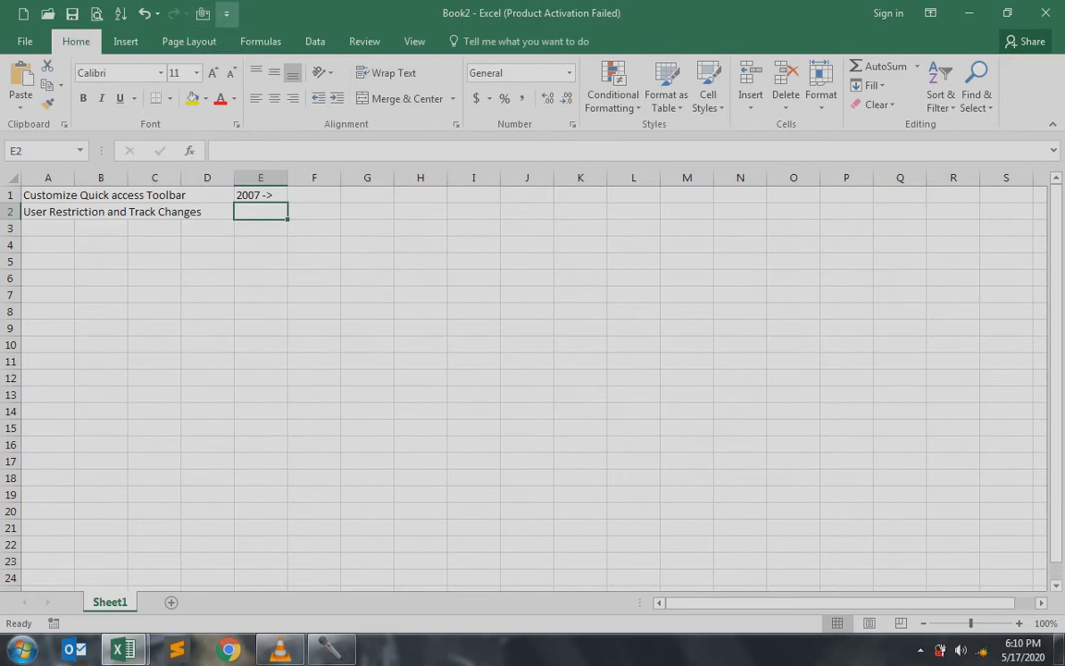
{"action": "left_click", "coordinate": [226, 13]}
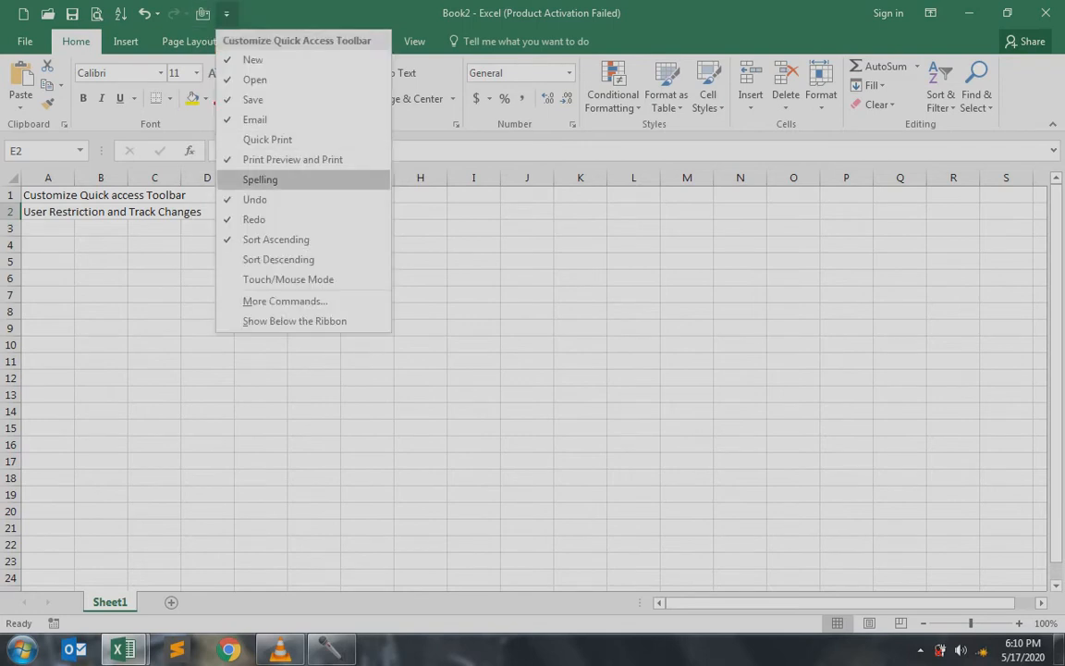
{"action": "left_click", "coordinate": [260, 180]}
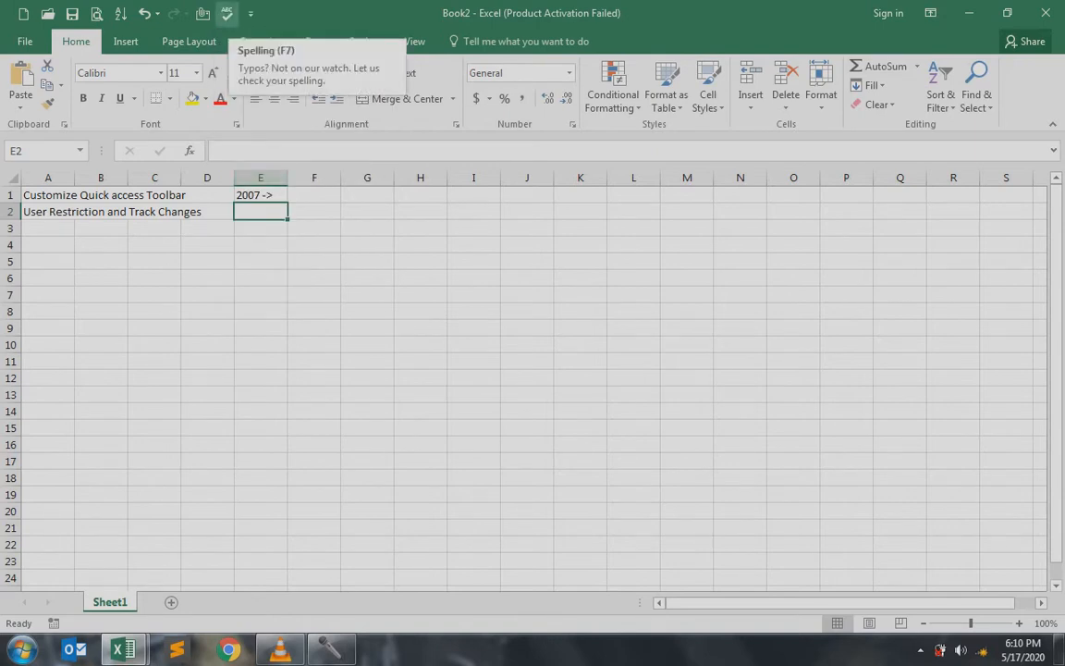
{"action": "left_click", "coordinate": [250, 13]}
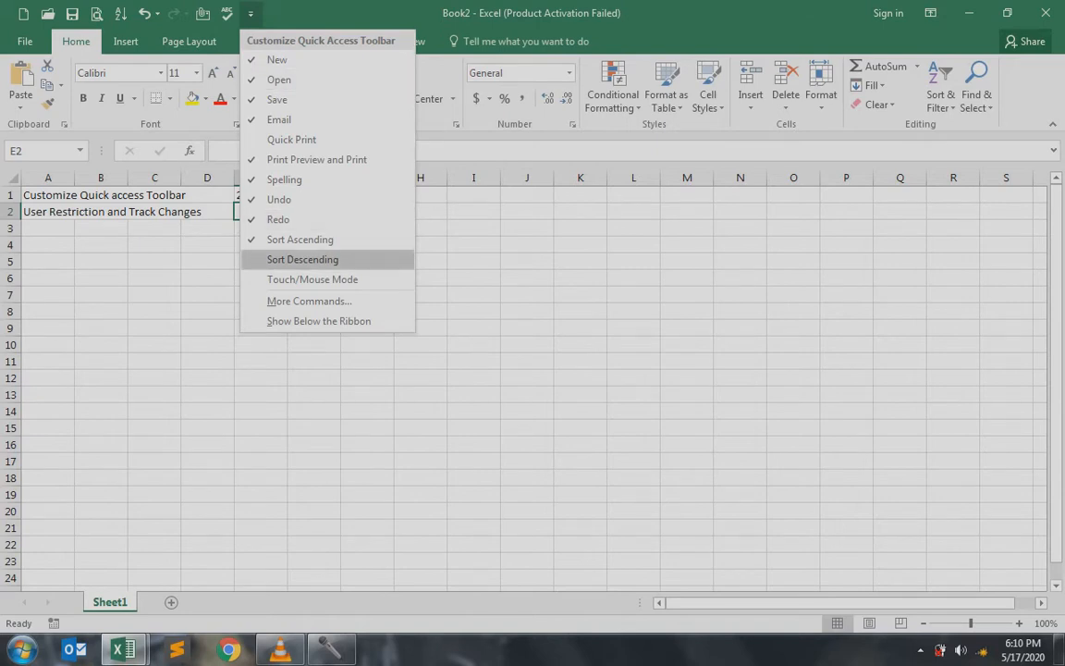
{"action": "left_click", "coordinate": [302, 259]}
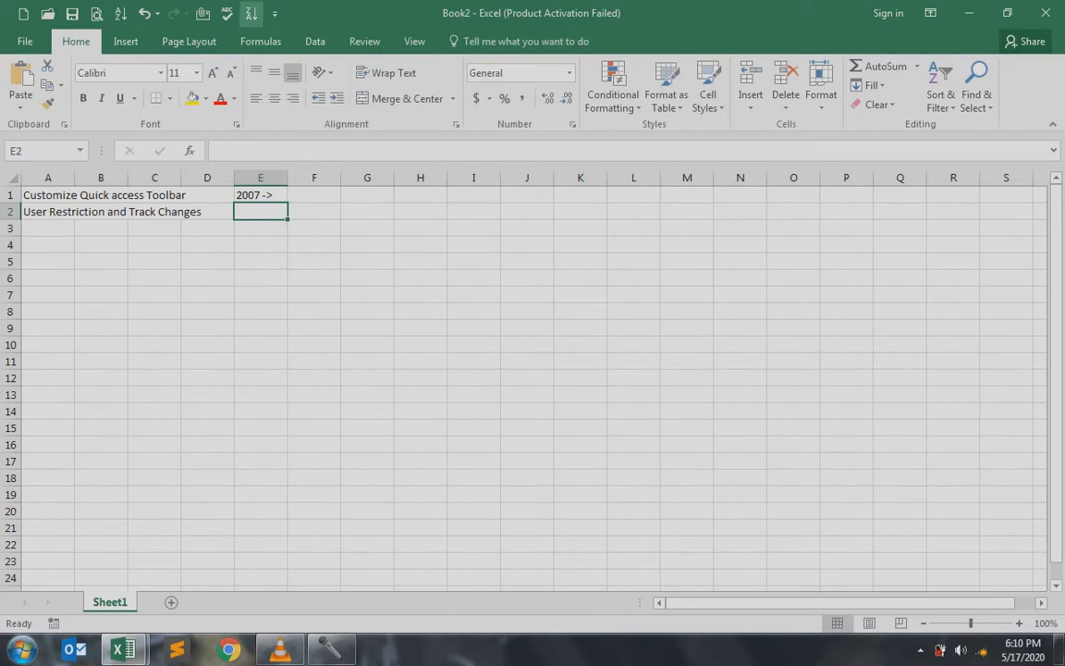
{"action": "left_click", "coordinate": [274, 14]}
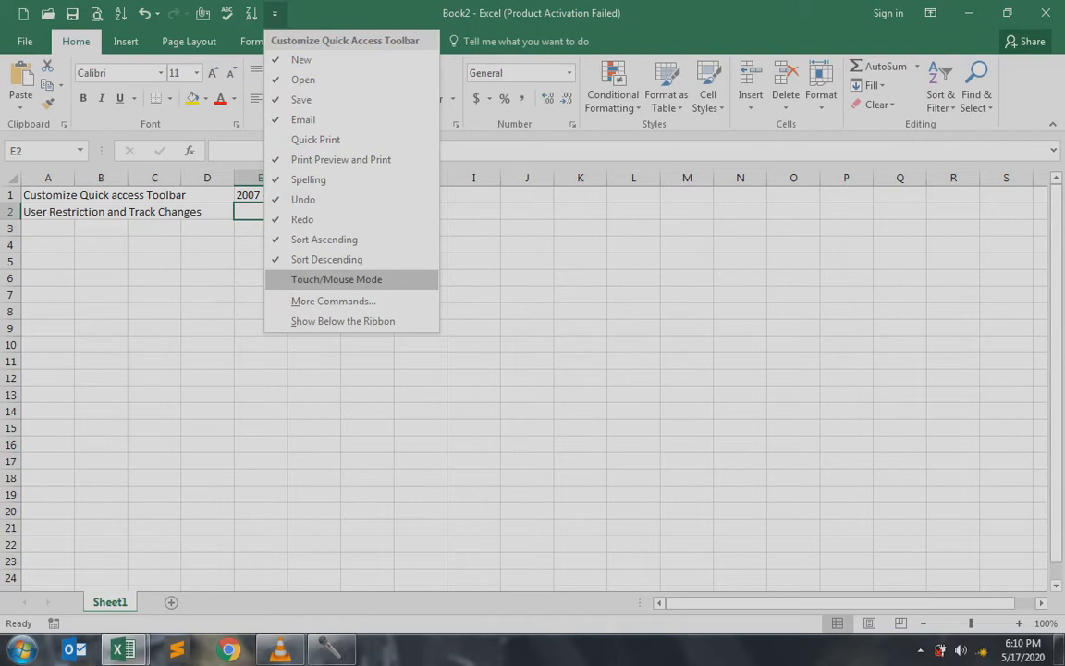
Add Touch/Mouse Mode to the toolbar, switch to Touch spacing, then back to Mouse
{"action": "left_click", "coordinate": [334, 279]}
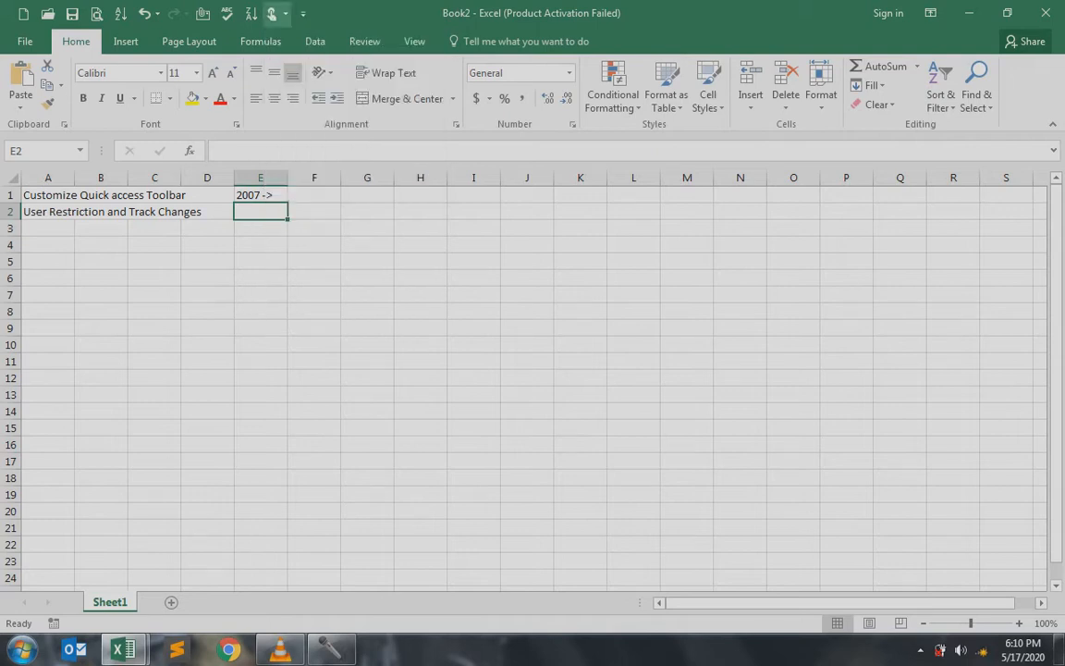
{"action": "left_click", "coordinate": [271, 14]}
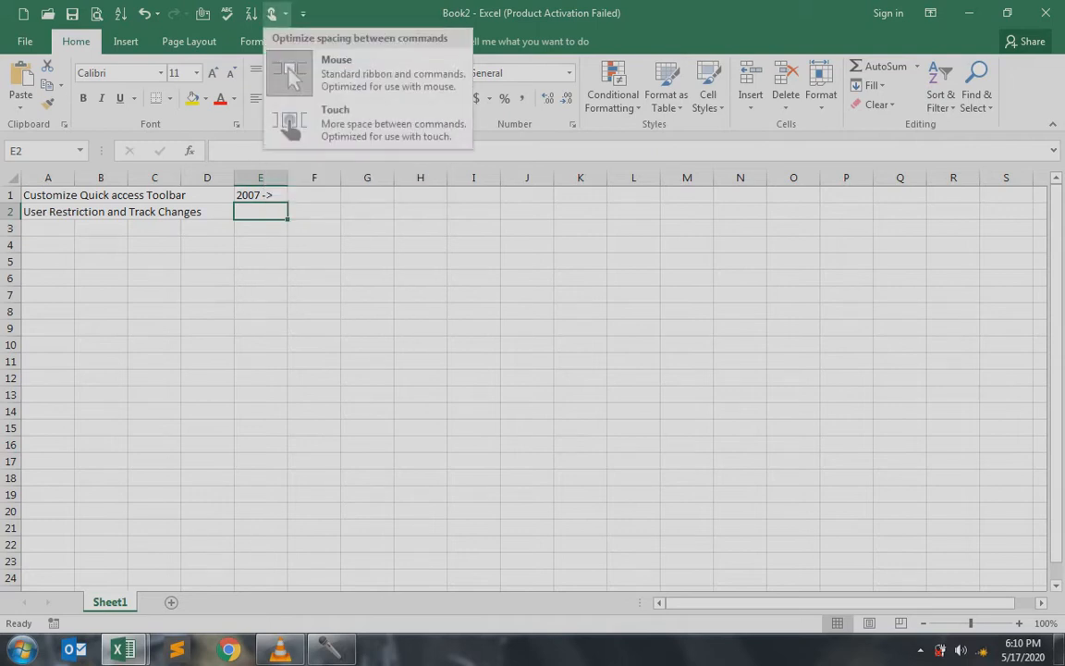
{"action": "left_click", "coordinate": [370, 120]}
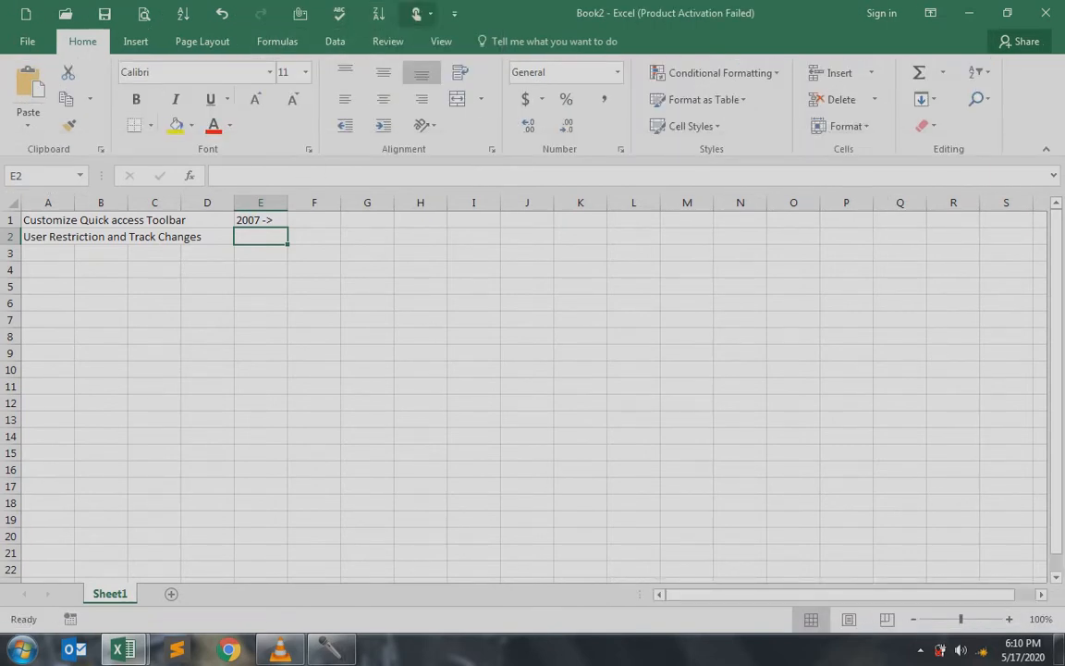
{"action": "left_click", "coordinate": [419, 14]}
{"action": "left_click", "coordinate": [471, 75]}
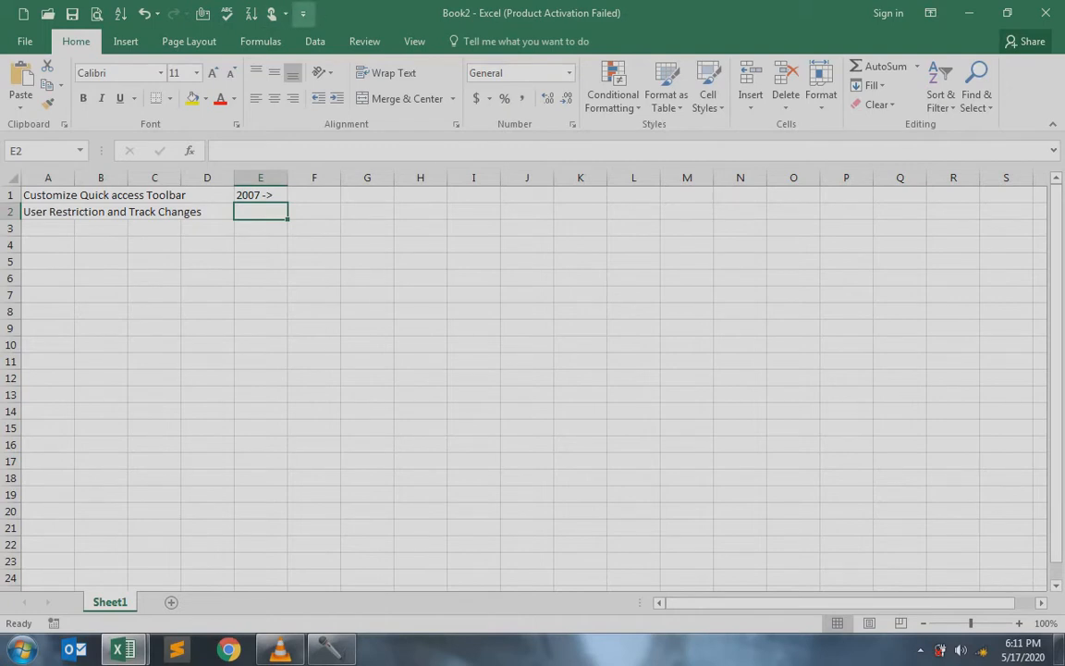
{"action": "left_click", "coordinate": [302, 13]}
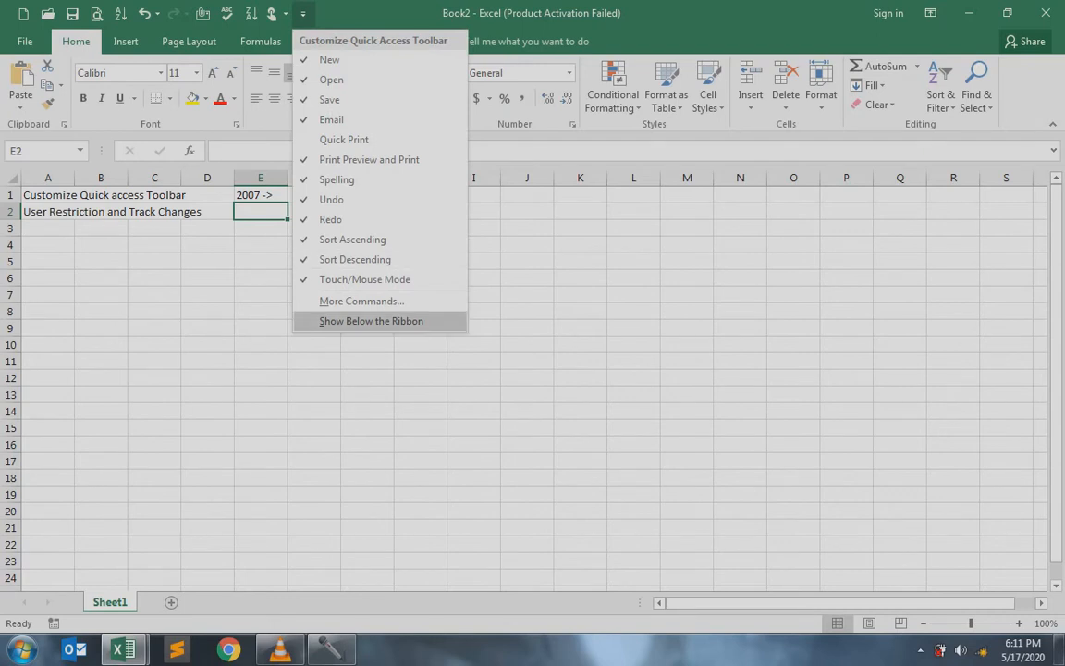
{"action": "left_click", "coordinate": [371, 321]}
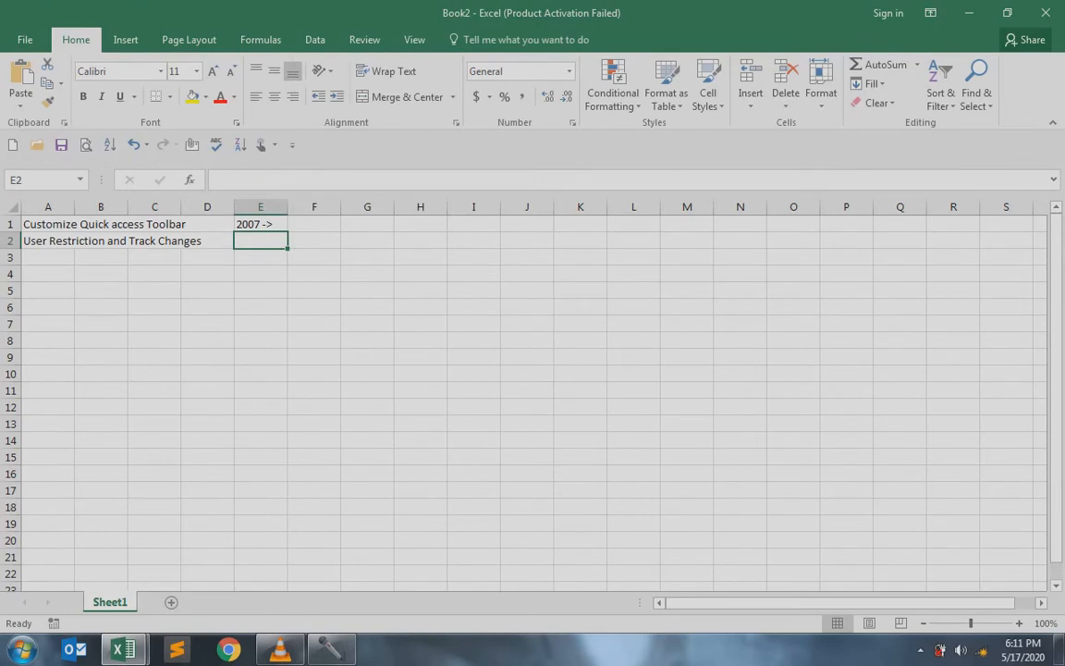
{"action": "left_click", "coordinate": [292, 145]}
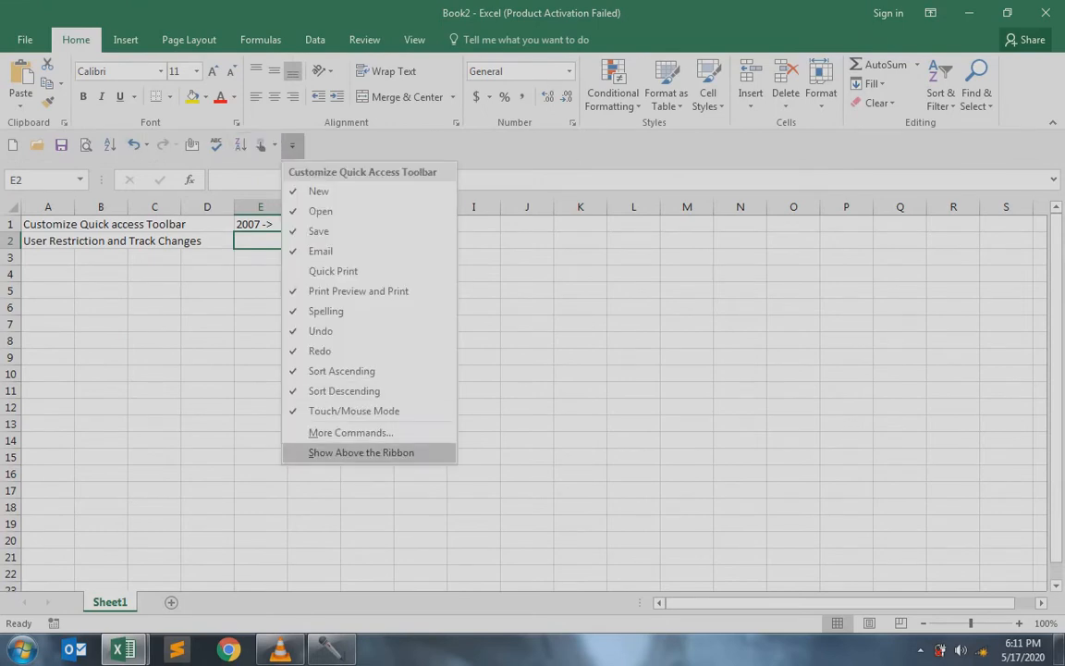
{"action": "left_click", "coordinate": [360, 452]}
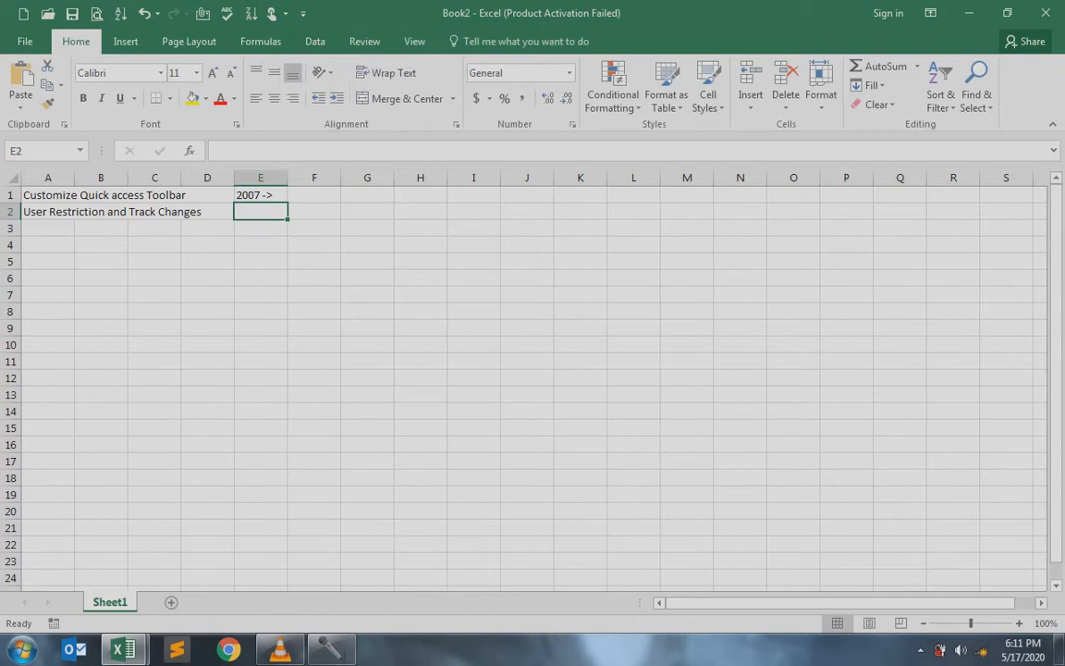
Untick Email, Spelling, Sort Descending and Touch/Mouse Mode in the Customize Quick Access Toolbar list
{"action": "left_click", "coordinate": [304, 13]}
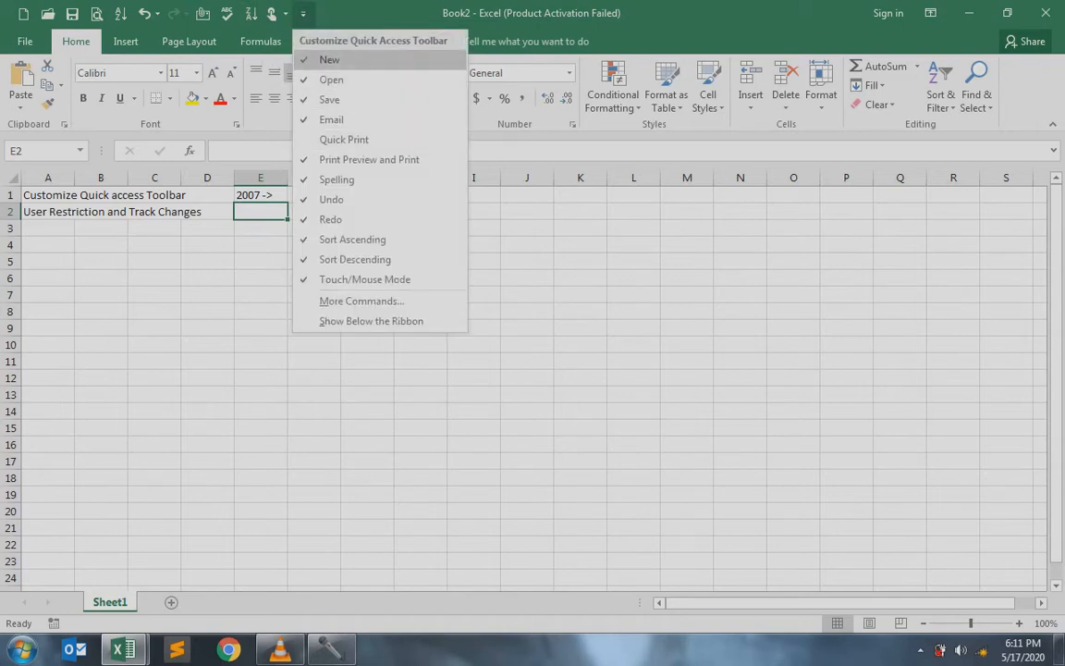
{"action": "left_click", "coordinate": [331, 120]}
{"action": "left_click", "coordinate": [279, 13]}
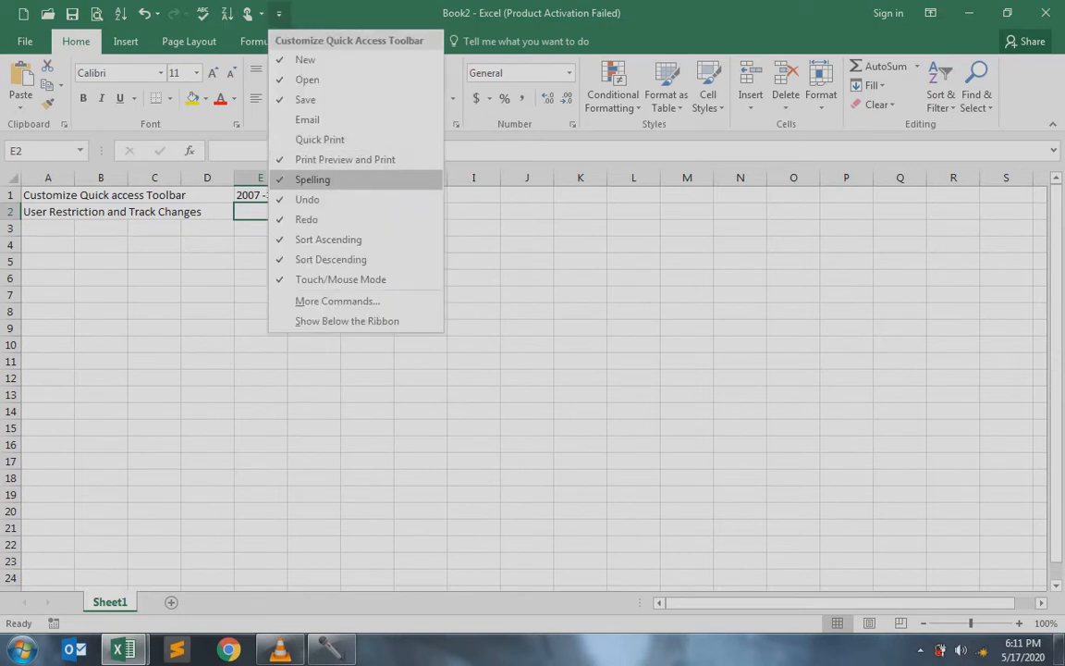
{"action": "left_click", "coordinate": [312, 180]}
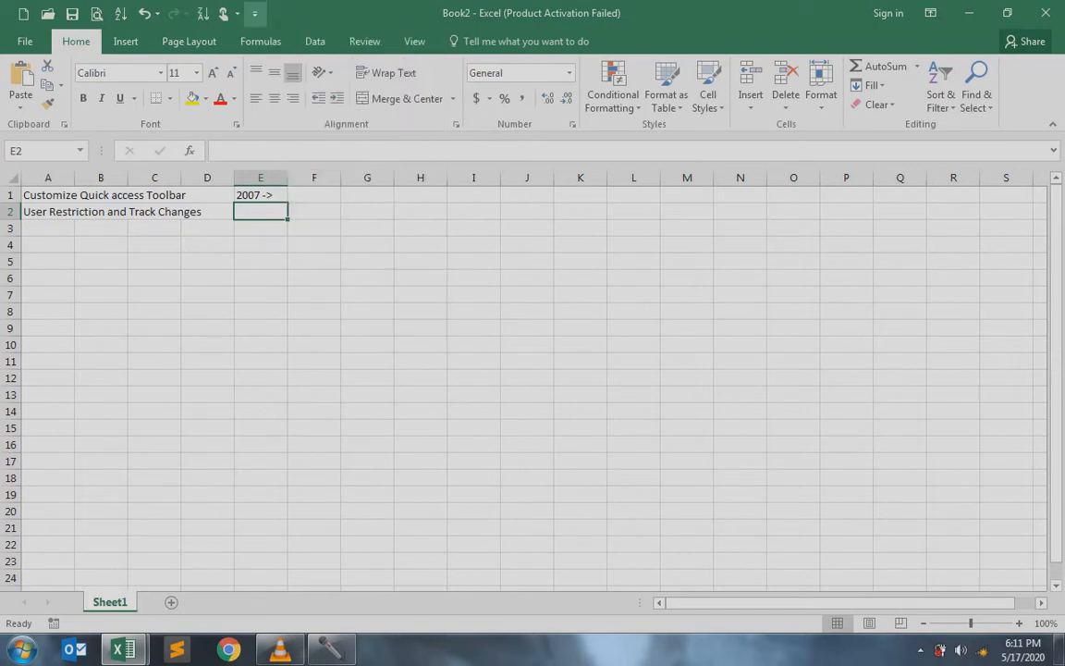
{"action": "left_click", "coordinate": [254, 13]}
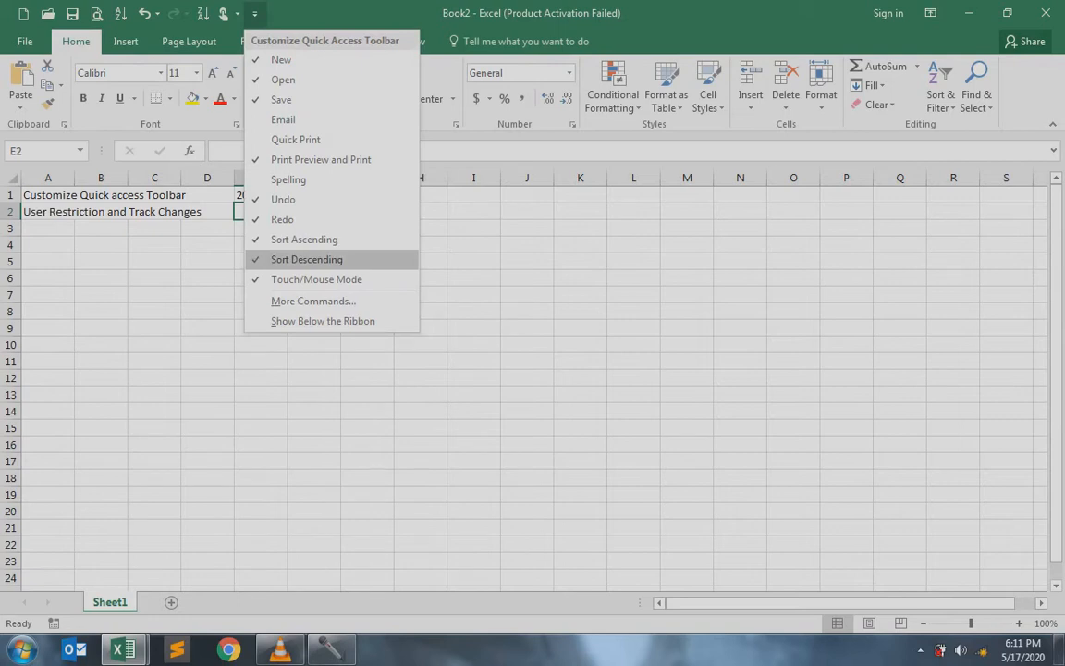
{"action": "left_click", "coordinate": [305, 259]}
{"action": "left_click", "coordinate": [230, 13]}
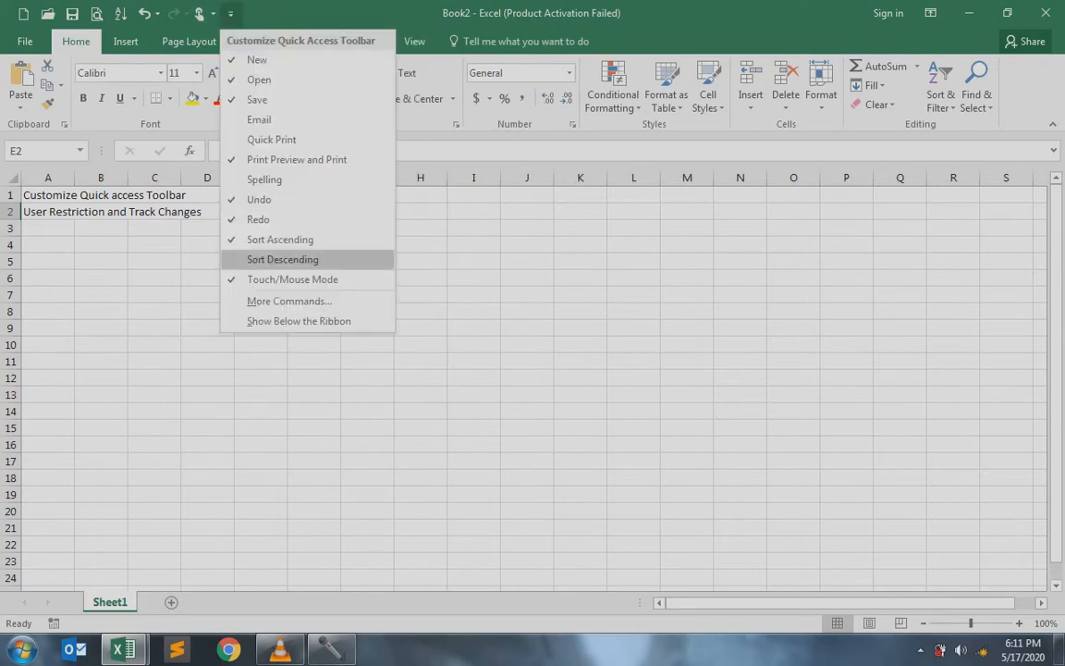
{"action": "left_click", "coordinate": [292, 279]}
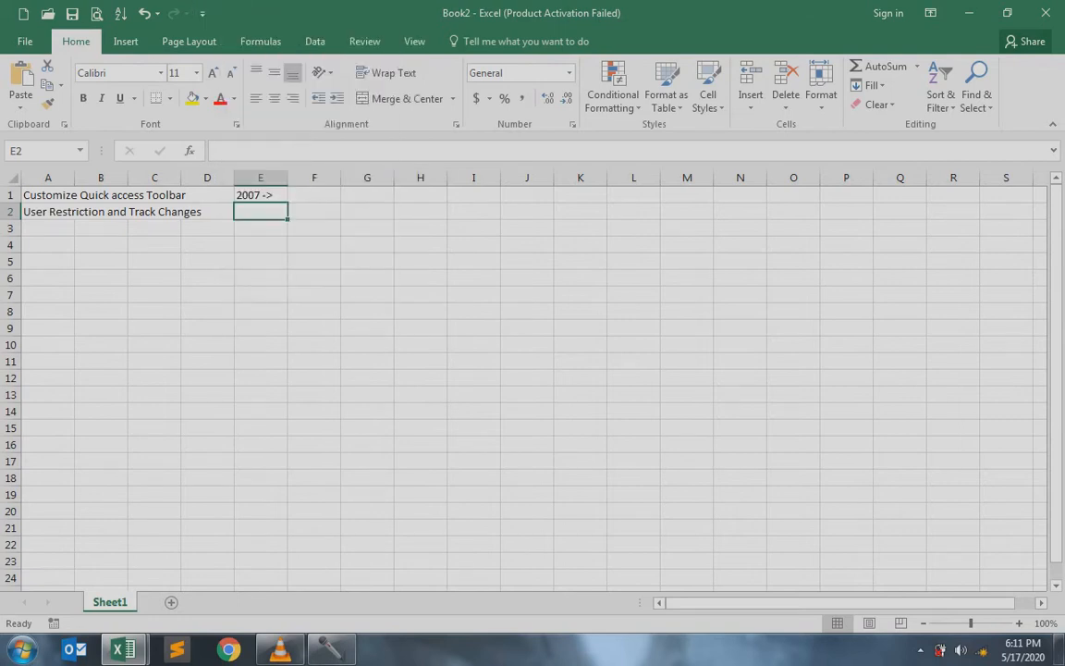
{"action": "left_click", "coordinate": [201, 12]}
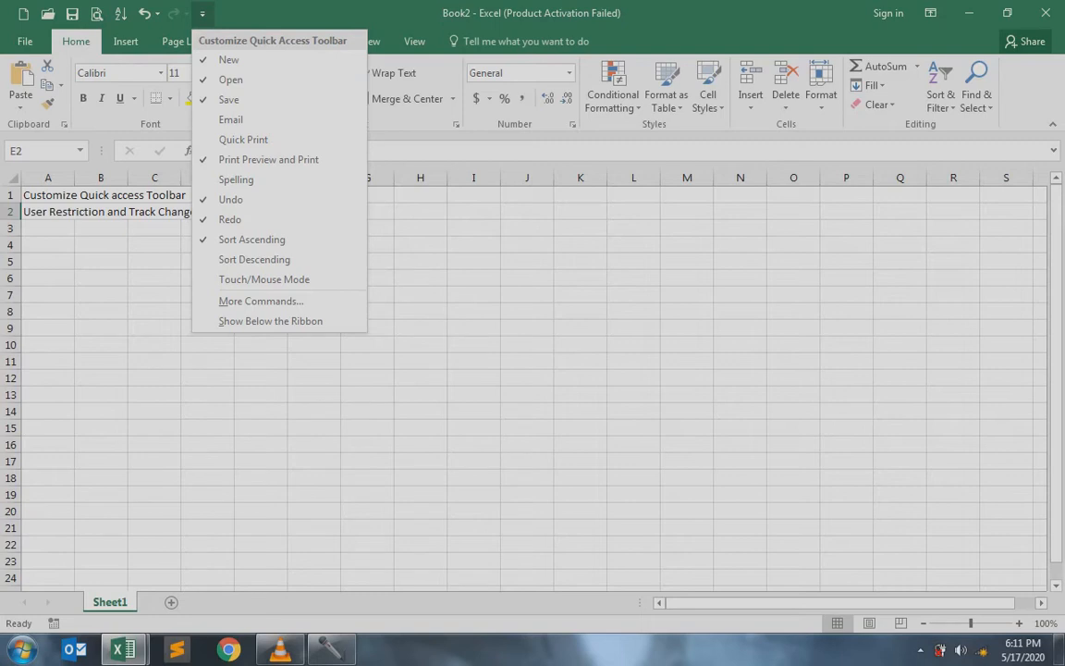
{"action": "key", "text": "Escape"}
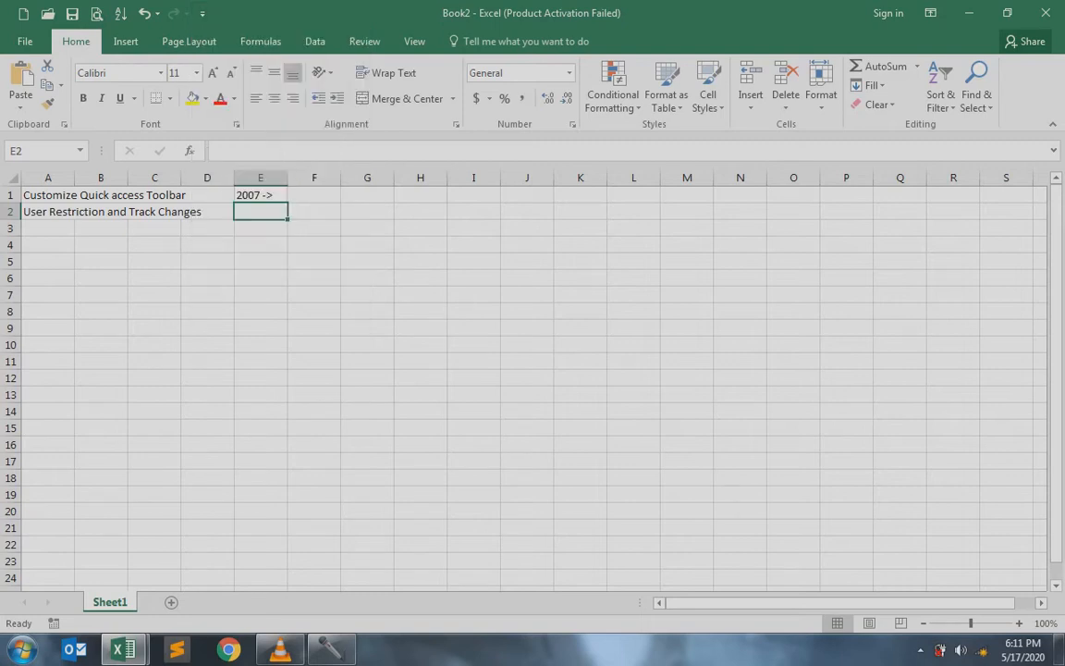
{"action": "left_click", "coordinate": [203, 13]}
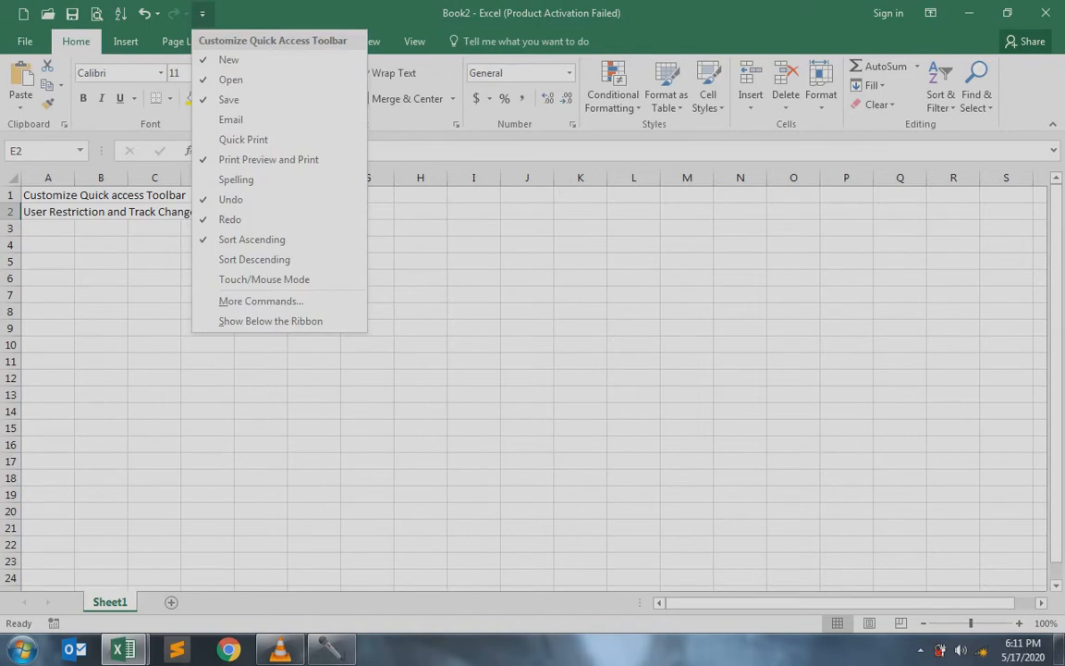
{"action": "key", "text": "Escape"}
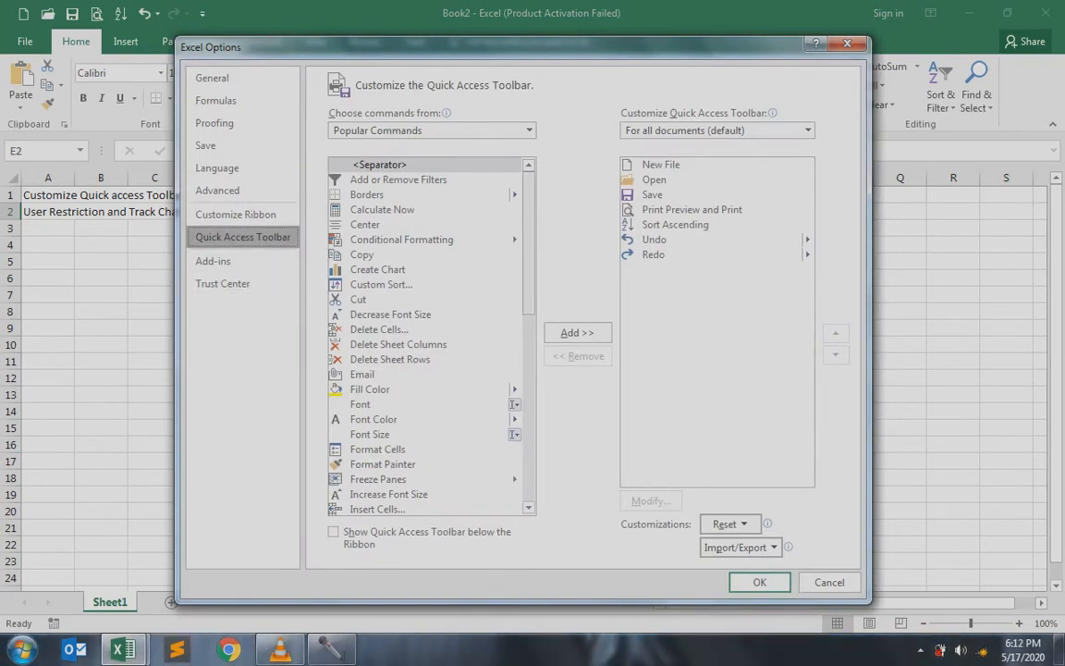
{"action": "left_click", "coordinate": [830, 583]}
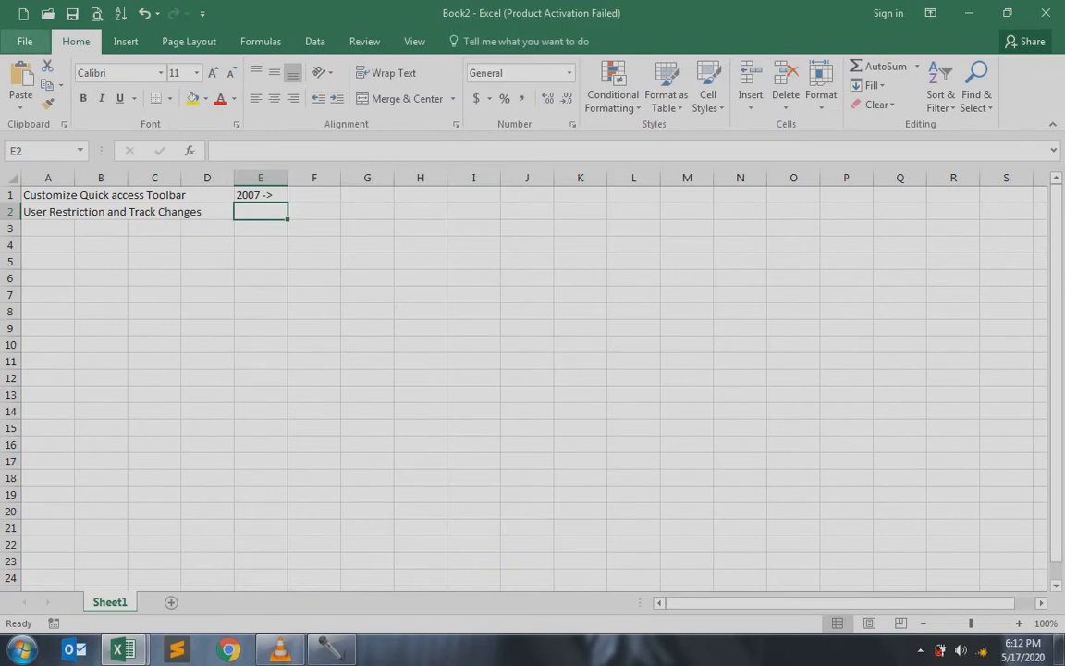
Open Excel Options from the File menu and go to the Quick Access Toolbar page
{"action": "left_click", "coordinate": [25, 41]}
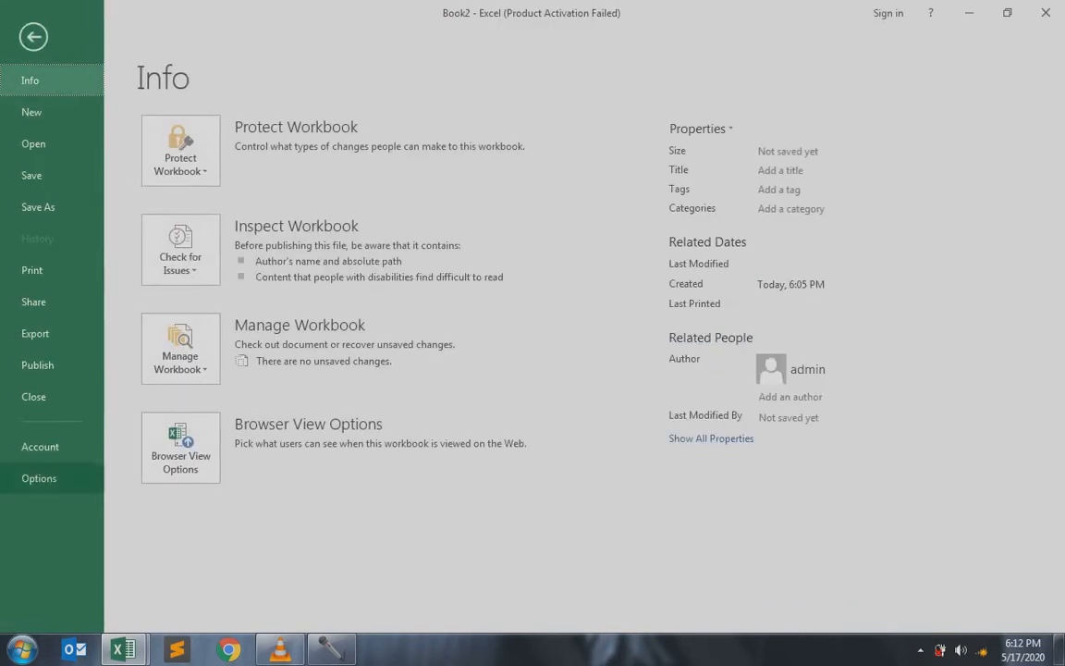
{"action": "key", "text": "Escape"}
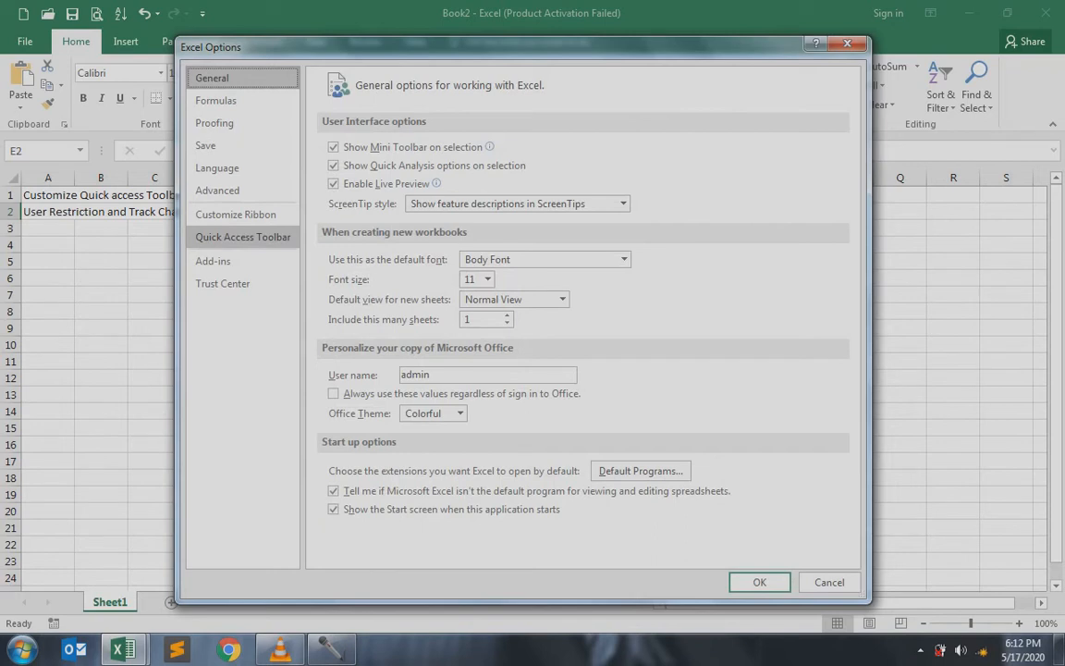
{"action": "left_click", "coordinate": [243, 237]}
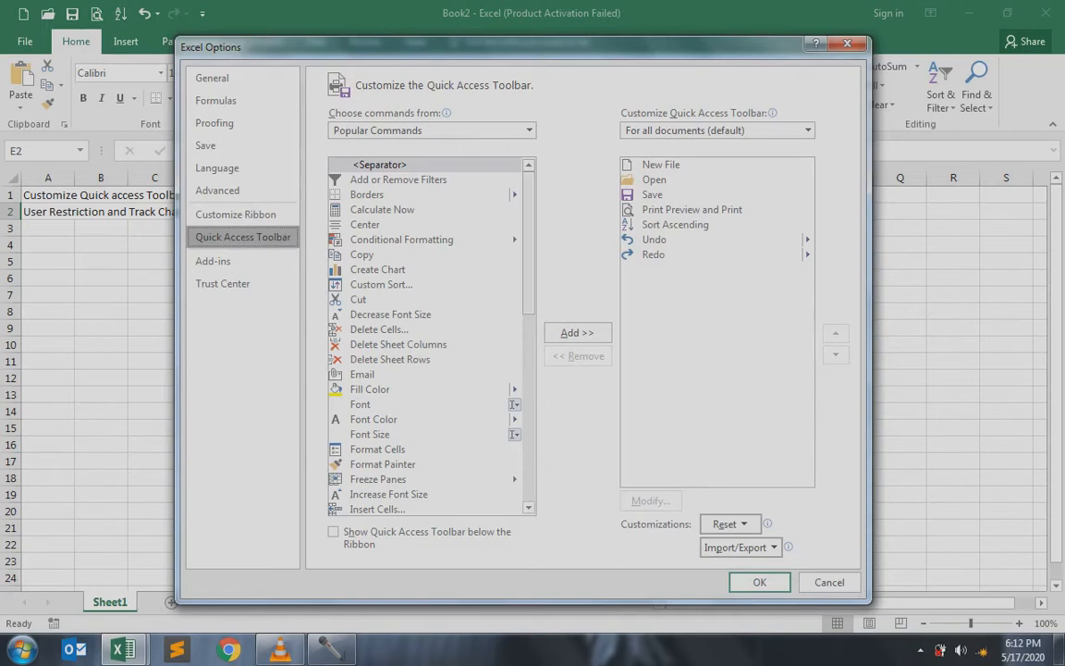
Add the Add or Remove Filters and Borders commands to the toolbar list and confirm with OK
{"action": "mouse_move", "coordinate": [529, 241]}
{"action": "left_mouse_down"}
{"action": "mouse_move", "coordinate": [528, 293]}
{"action": "mouse_move", "coordinate": [529, 239]}
{"action": "left_mouse_up"}
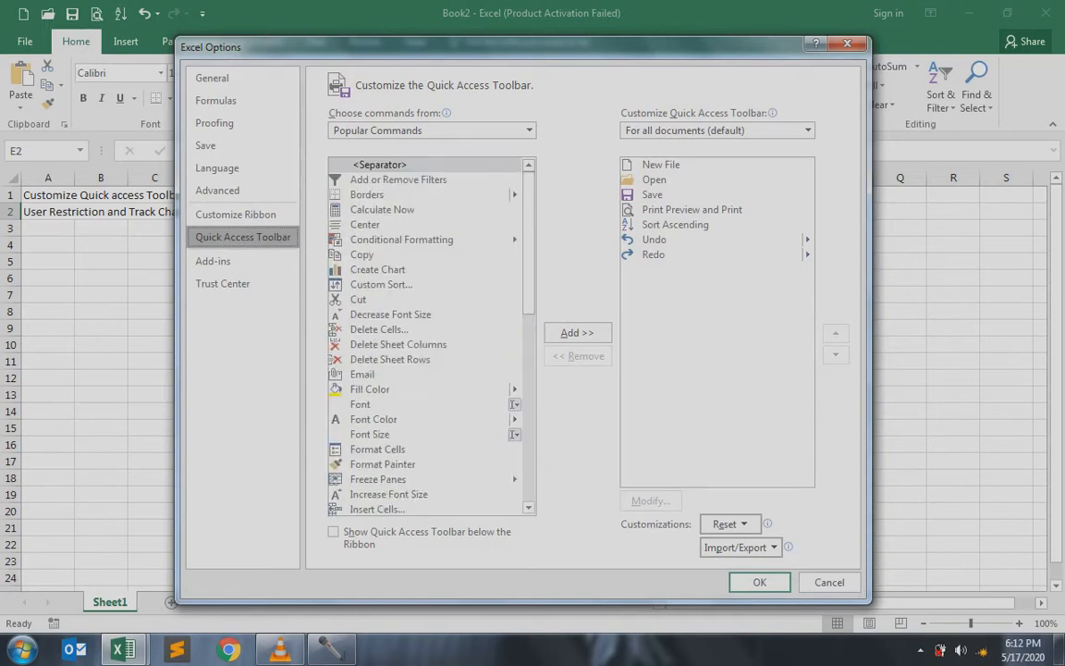
{"action": "left_click", "coordinate": [393, 179]}
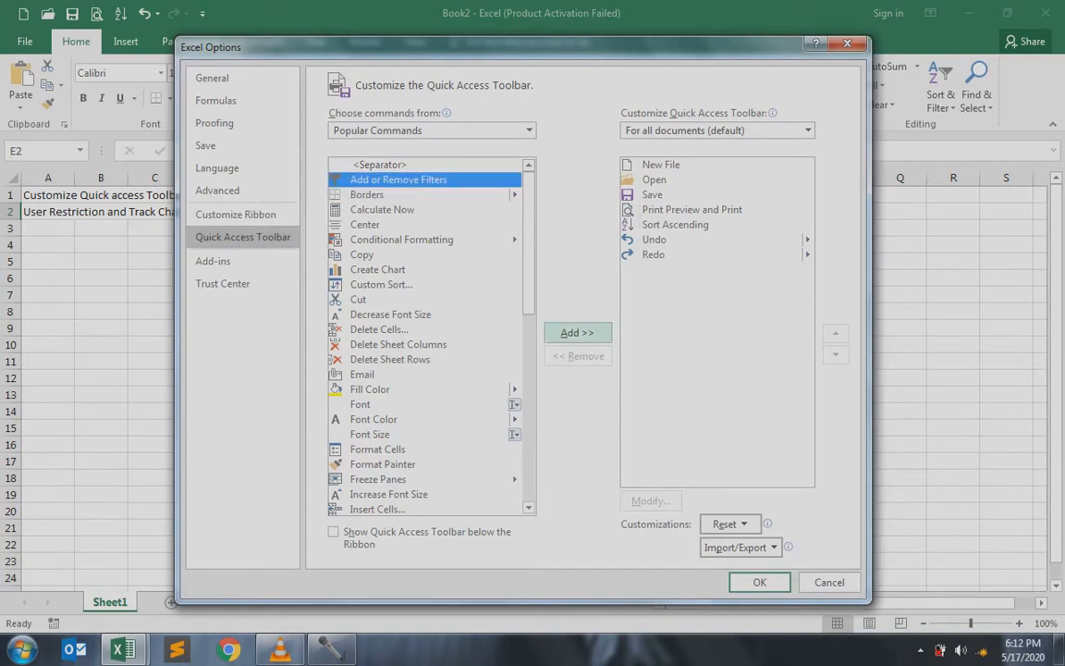
{"action": "left_click", "coordinate": [577, 333]}
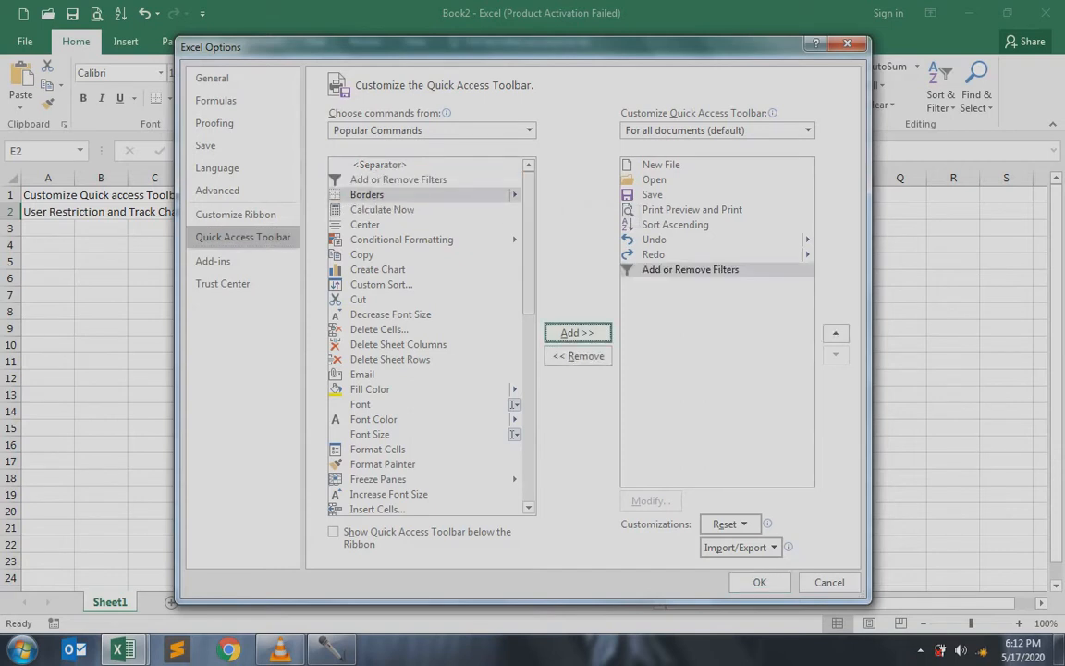
{"action": "mouse_move", "coordinate": [529, 240]}
{"action": "left_mouse_down"}
{"action": "mouse_move", "coordinate": [529, 261]}
{"action": "mouse_move", "coordinate": [528, 238]}
{"action": "left_mouse_up"}
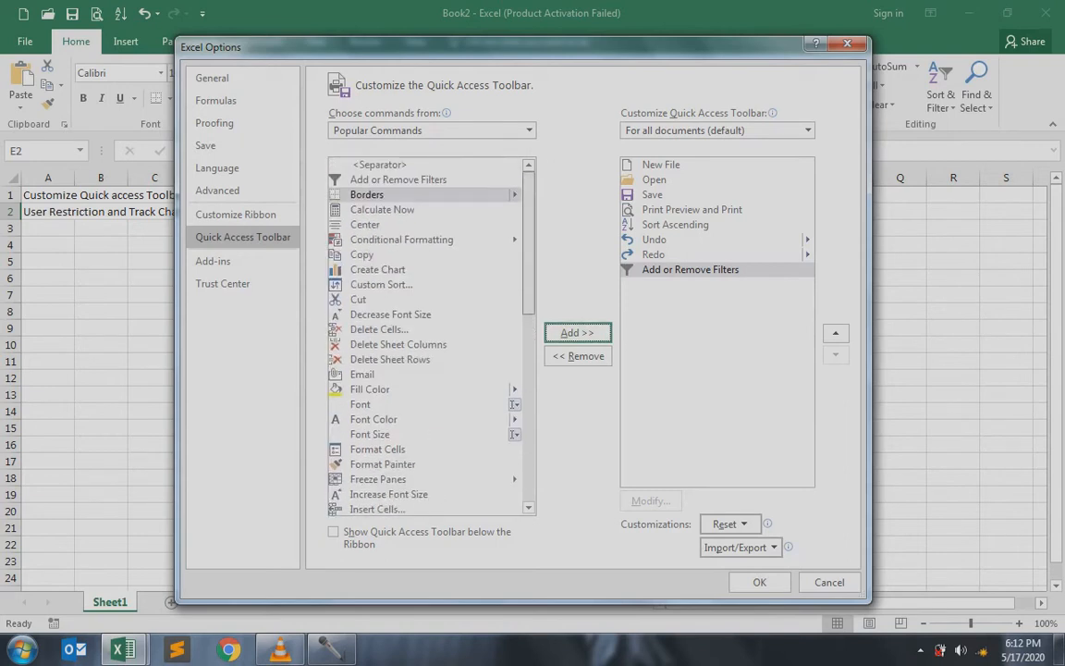
{"action": "left_click", "coordinate": [367, 195]}
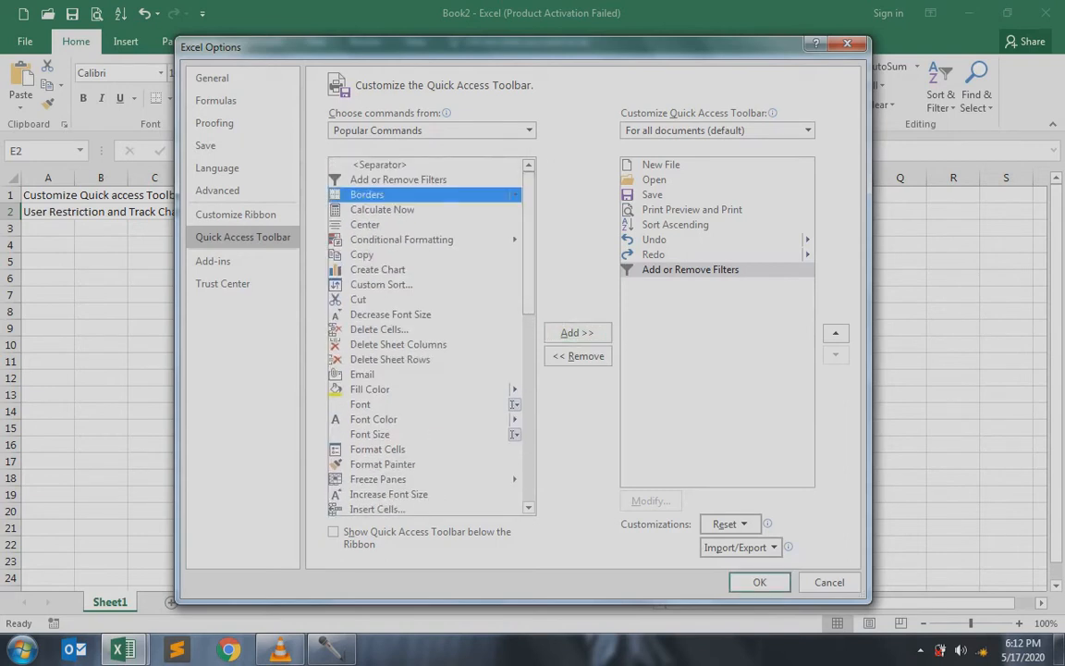
{"action": "left_click", "coordinate": [577, 332]}
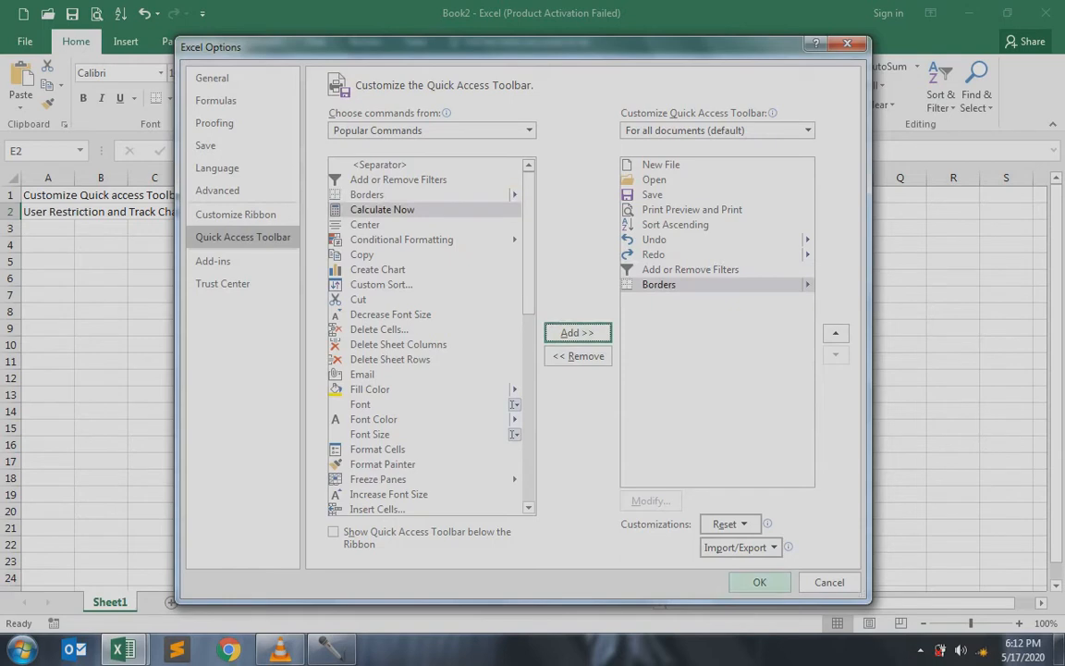
{"action": "left_click", "coordinate": [759, 583]}
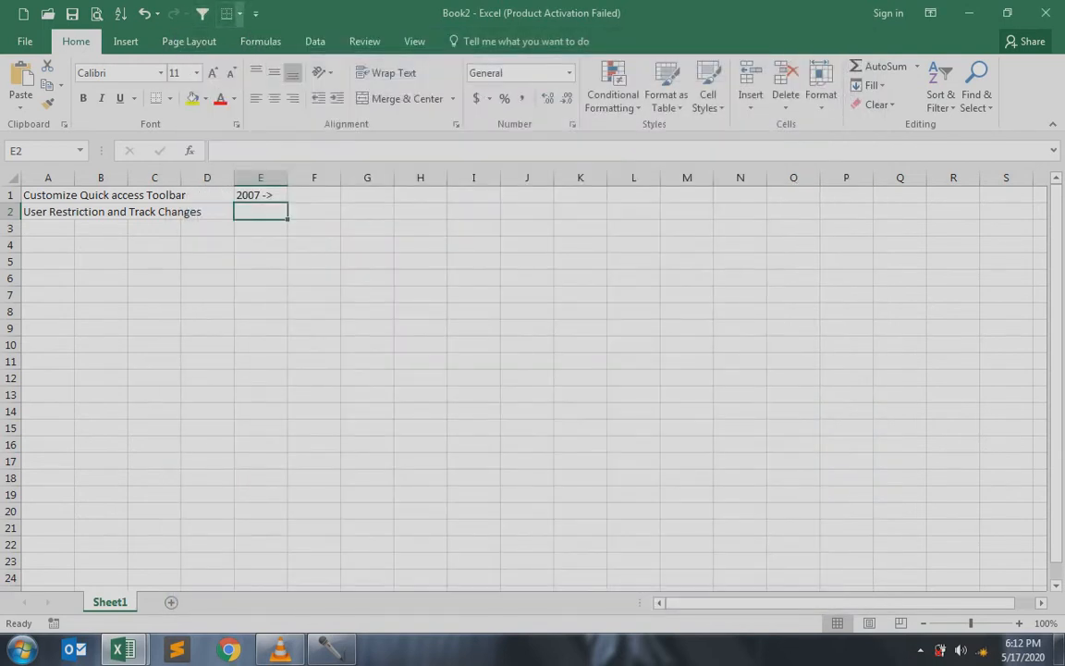
Reopen the toolbar settings through More Commands and close them with Cancel
{"action": "left_click", "coordinate": [255, 13]}
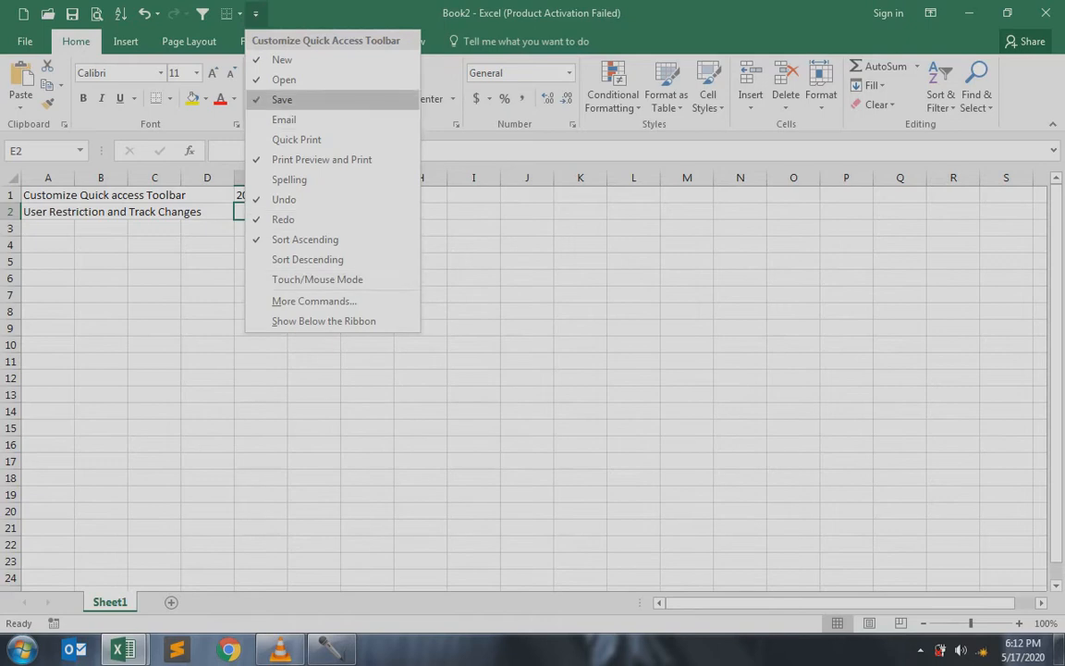
{"action": "left_click", "coordinate": [315, 300]}
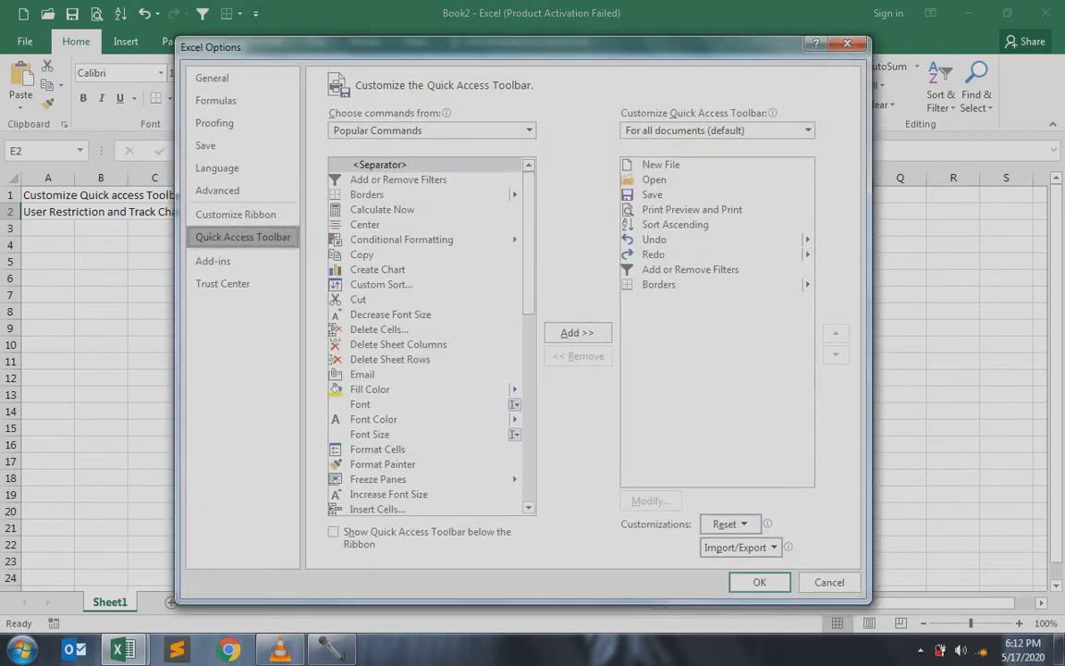
{"action": "left_click", "coordinate": [829, 582]}
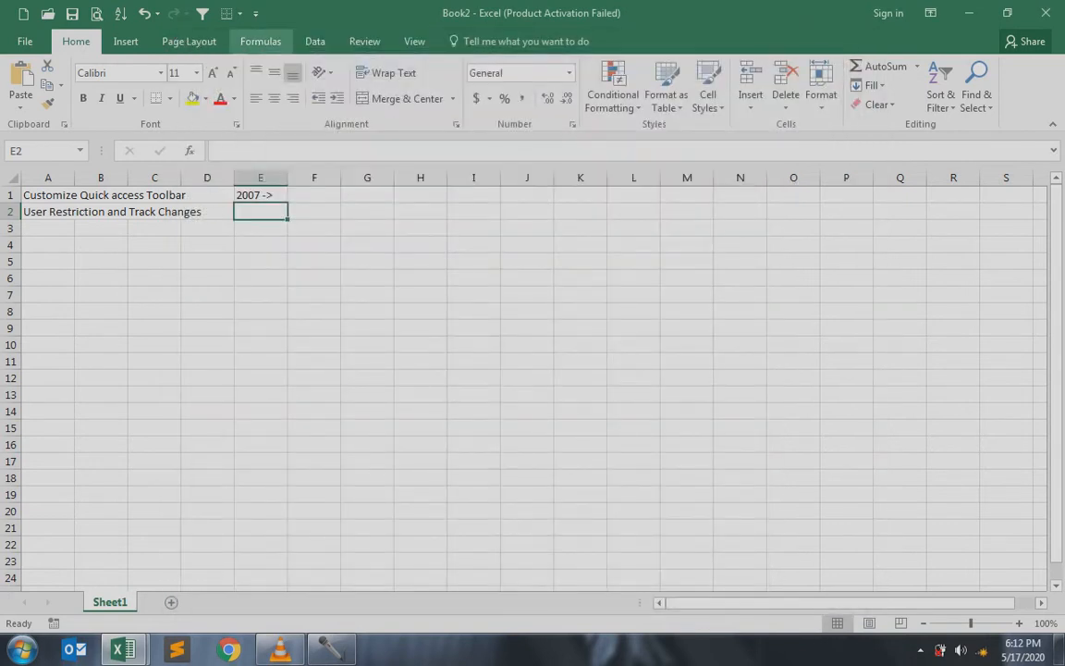
Through More Commands, remove Add or Remove Filters and Borders, apply with OK, then select cell A2
{"action": "left_click", "coordinate": [255, 13]}
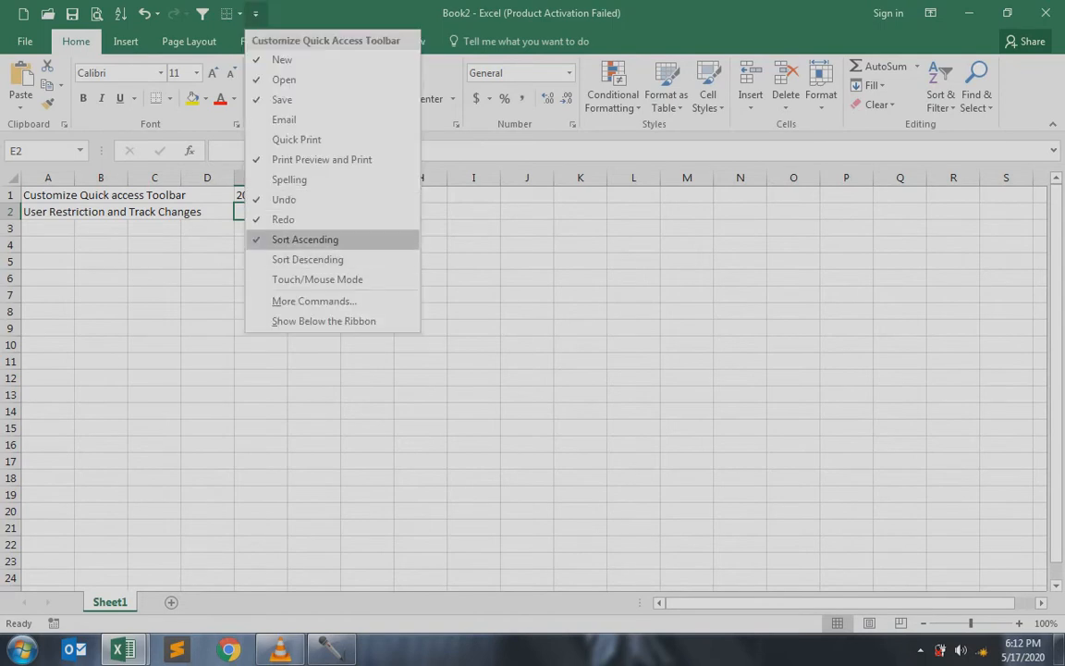
{"action": "left_click", "coordinate": [314, 300]}
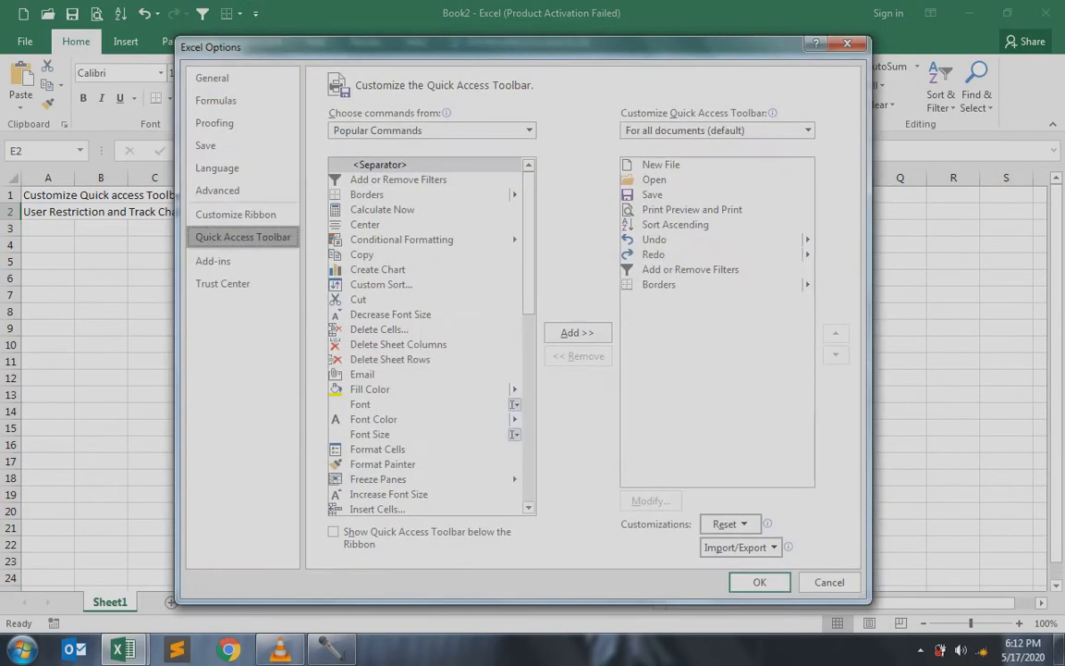
{"action": "left_click", "coordinate": [691, 270]}
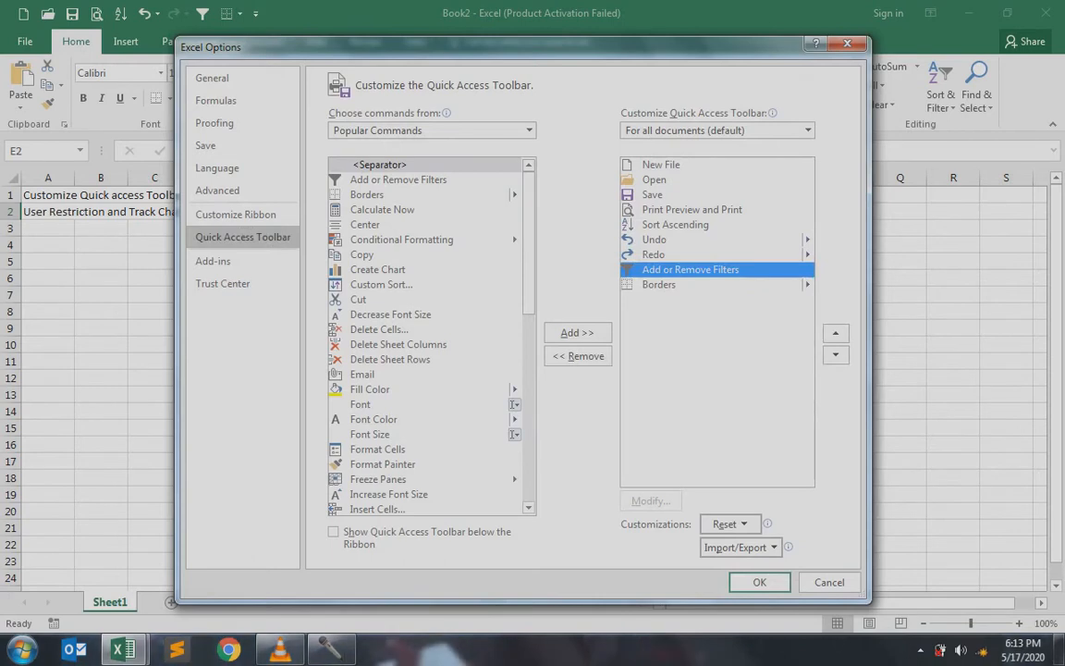
{"action": "left_click", "coordinate": [578, 356]}
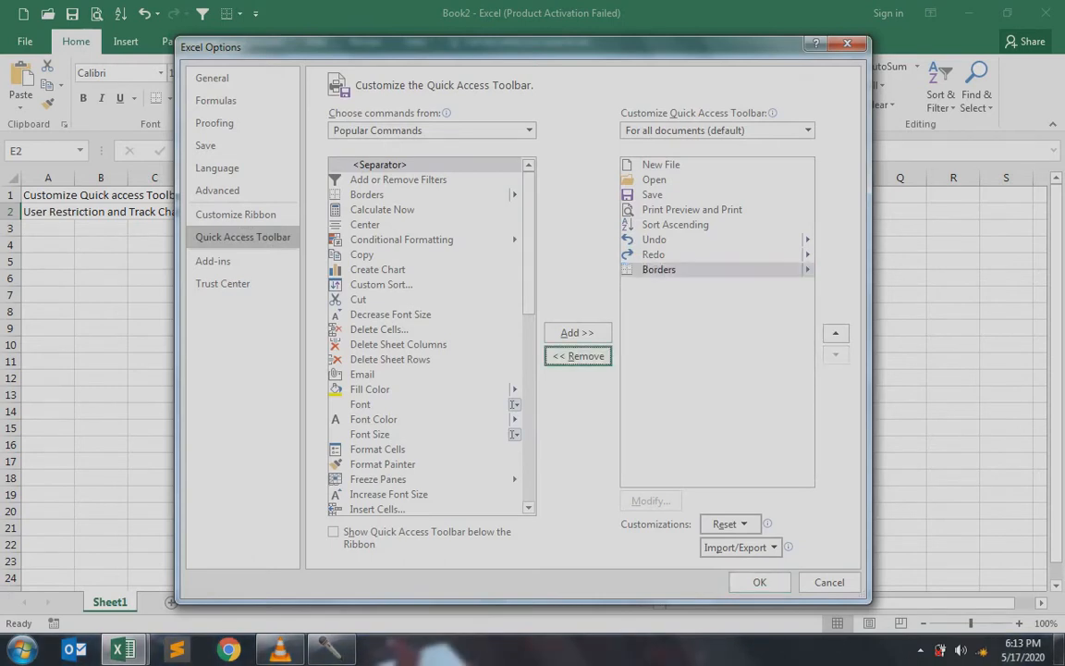
{"action": "left_click", "coordinate": [690, 270]}
{"action": "left_click", "coordinate": [578, 356]}
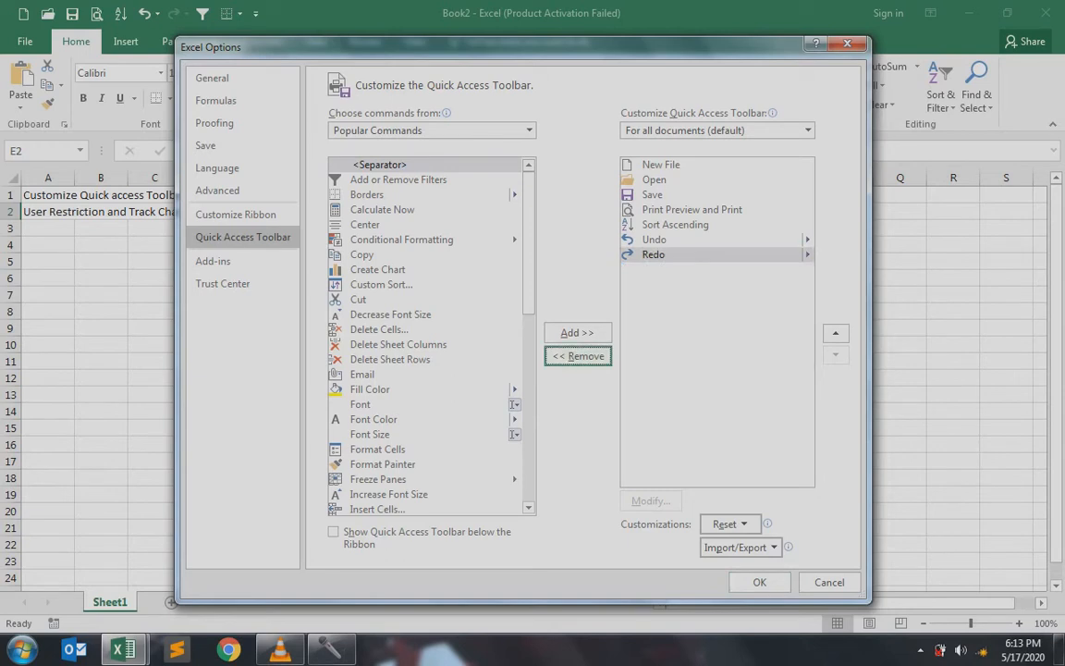
{"action": "left_click", "coordinate": [759, 582]}
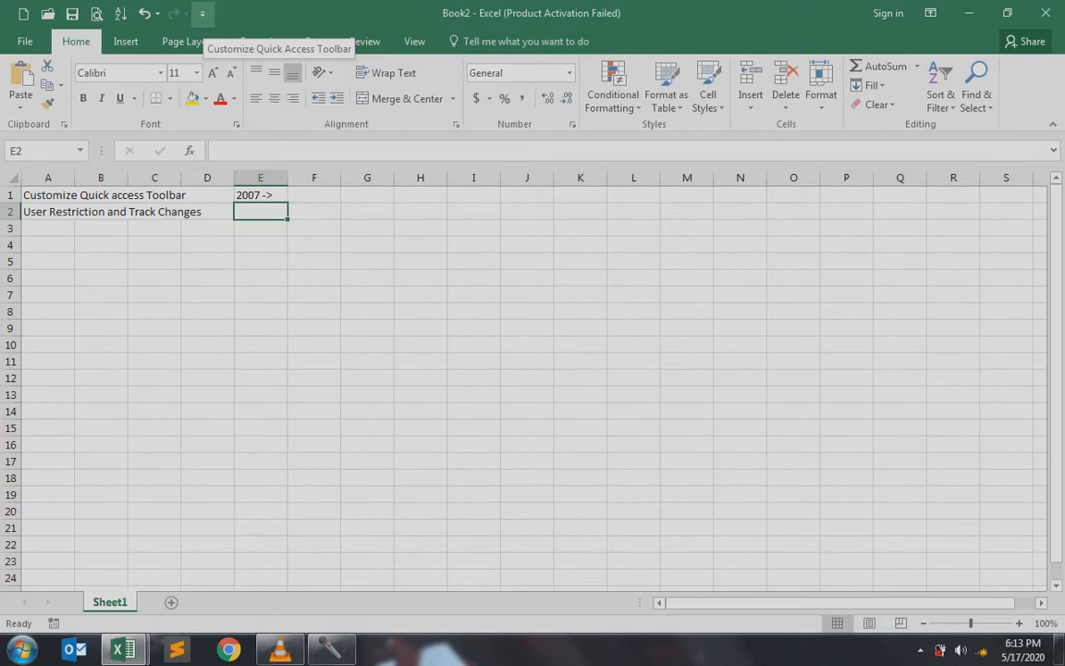
{"action": "left_click", "coordinate": [48, 212]}
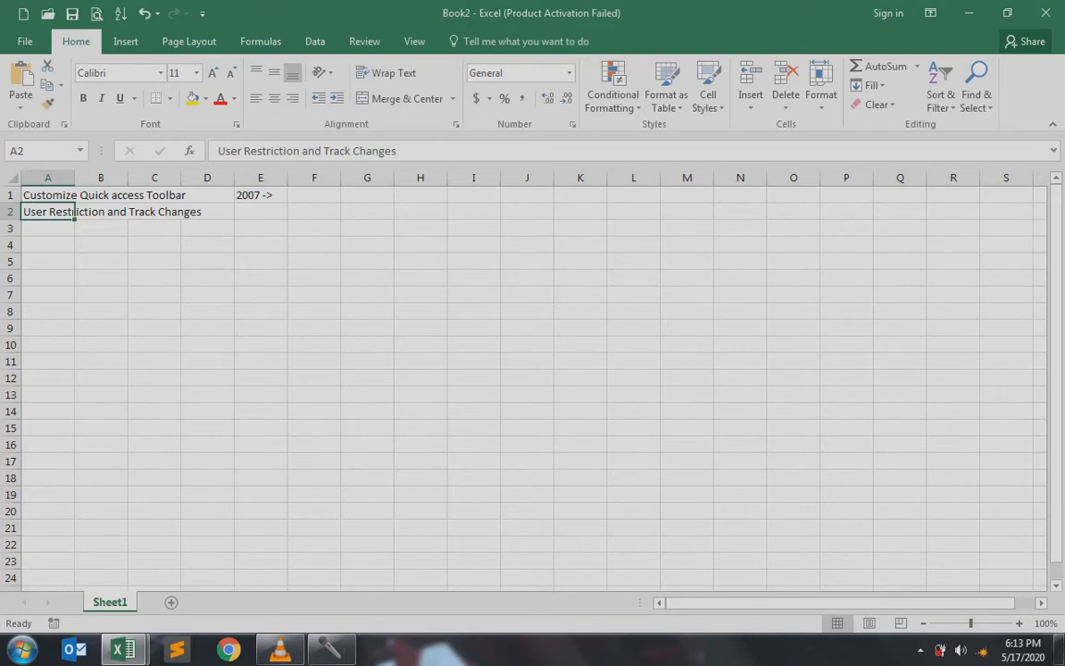
Select empty cell B6 and bring up the Review ribbon
{"action": "left_click", "coordinate": [100, 279]}
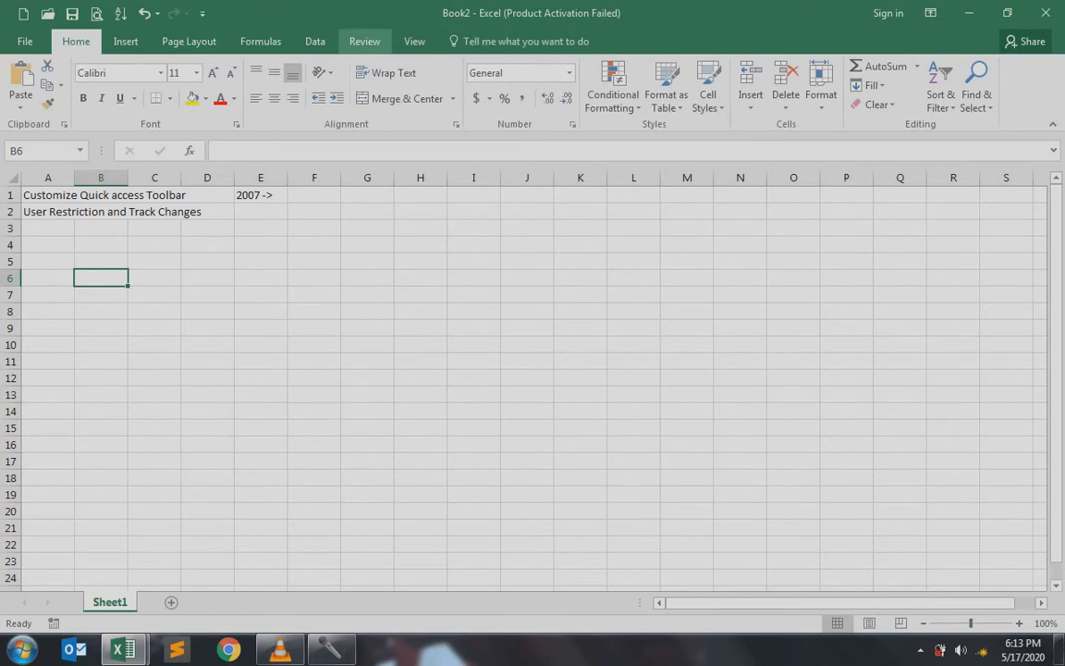
{"action": "left_click", "coordinate": [365, 41]}
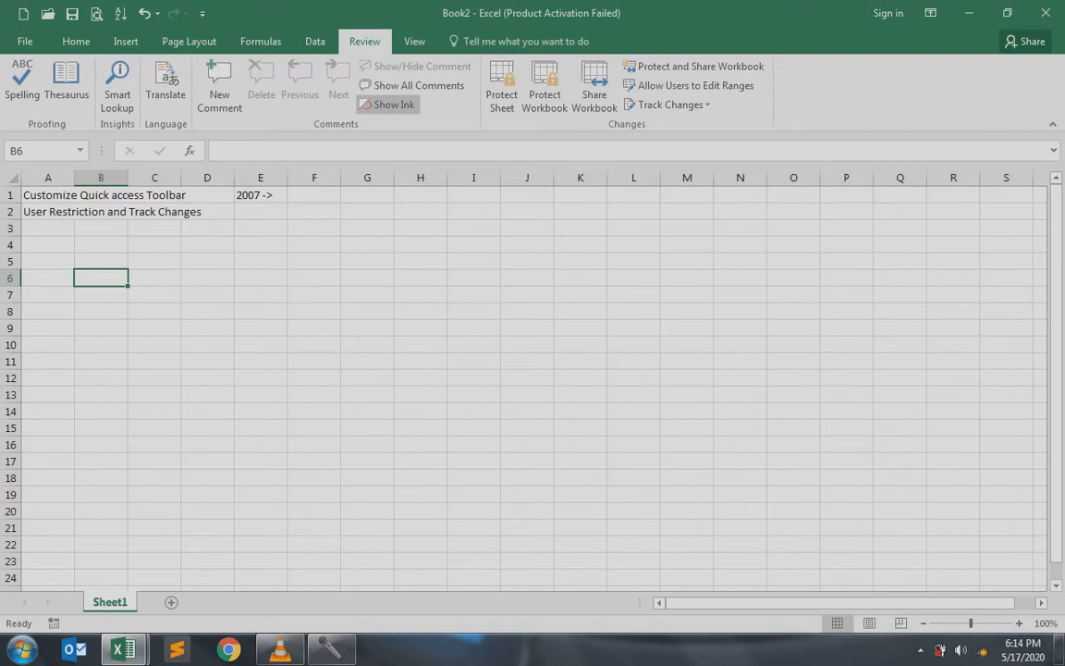
Add two new sheets, flip through Sheet1, Sheet2 and Sheet3, and return to Sheet1
{"action": "left_click", "coordinate": [171, 602]}
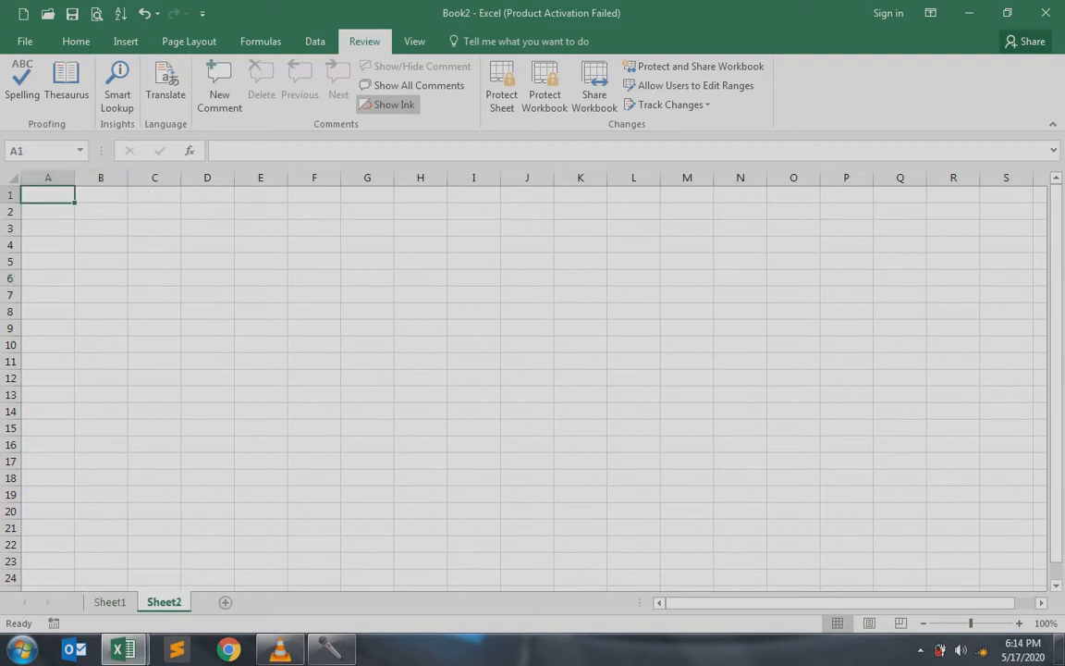
{"action": "left_click", "coordinate": [225, 602]}
{"action": "left_click", "coordinate": [109, 601]}
{"action": "left_click", "coordinate": [164, 601]}
{"action": "left_click", "coordinate": [218, 601]}
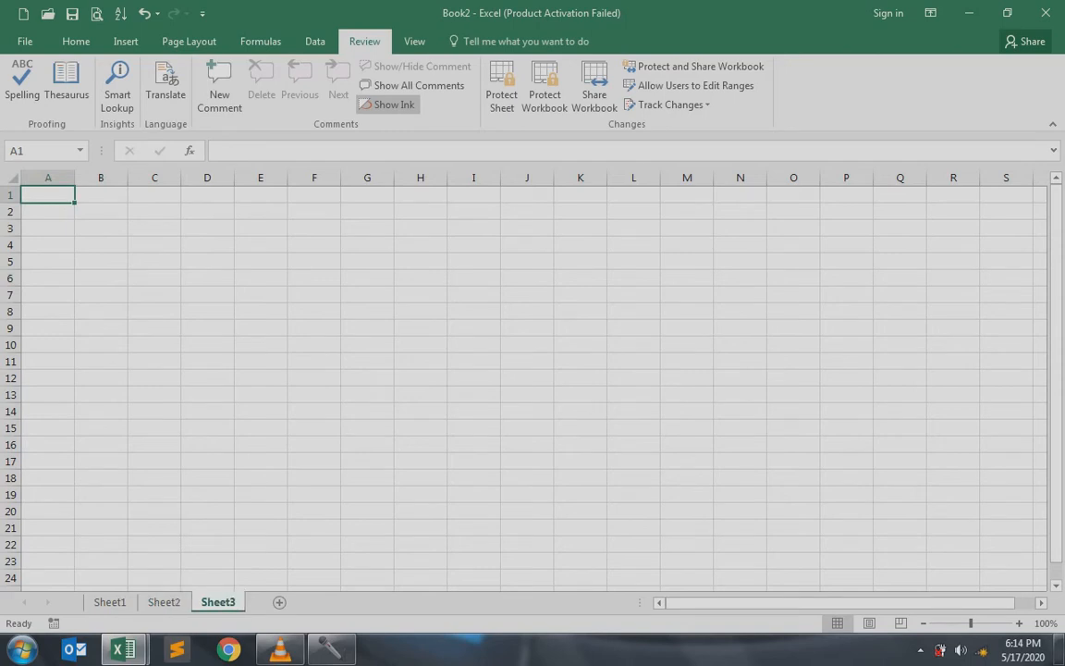
{"action": "left_click", "coordinate": [109, 602]}
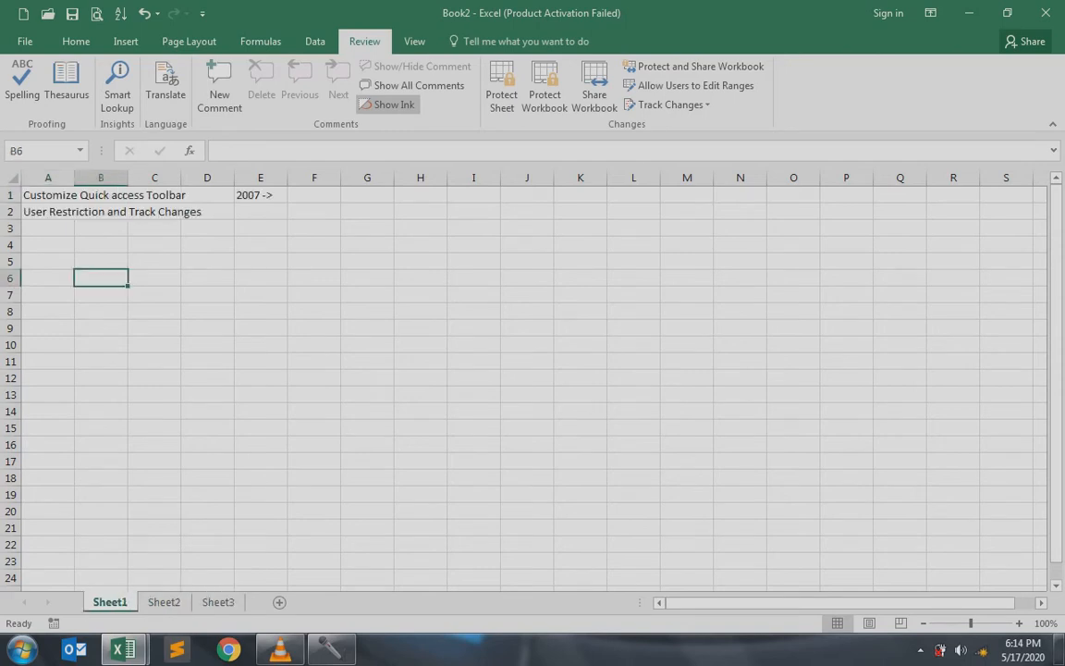
Type 45 in A5 and series-fill A5:E5 across the row with 45 to 49
{"action": "left_click", "coordinate": [48, 262]}
{"action": "type", "text": "45"}
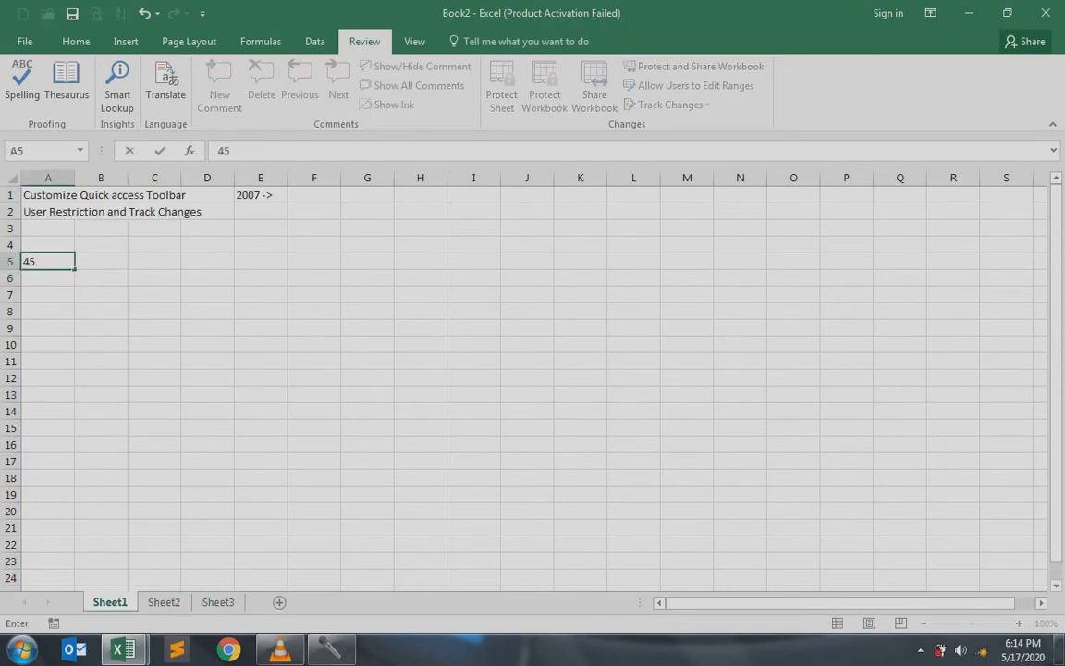
{"action": "key", "text": "shift+Right"}
{"action": "key", "text": "shift+Right"}
{"action": "key", "text": "shift+Right"}
{"action": "key", "text": "shift+Right"}
{"action": "key", "text": "alt+h"}
{"action": "key", "text": "f"}
{"action": "key", "text": "i"}
{"action": "key", "text": "s"}
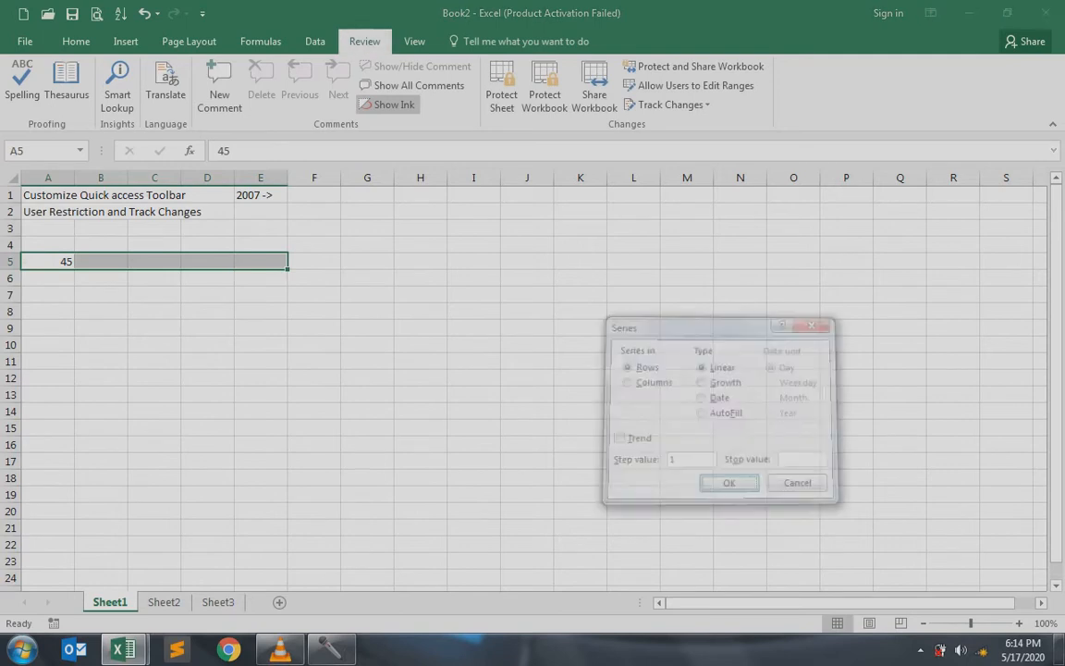
{"action": "key", "text": "Return"}
Extend the selection to A5:E15 and series-fill down the columns, reaching 59 in E15
{"action": "key", "text": "shift+Down"}
{"action": "key", "text": "shift+Down"}
{"action": "key", "text": "shift+Down"}
{"action": "key", "text": "shift+Down"}
{"action": "key", "text": "shift+Down"}
{"action": "key", "text": "shift+Down"}
{"action": "key", "text": "shift+Down"}
{"action": "key", "text": "shift+Down"}
{"action": "key", "text": "shift+Down"}
{"action": "key", "text": "shift+Down"}
{"action": "key", "text": "alt+h"}
{"action": "key", "text": "f"}
{"action": "key", "text": "i"}
{"action": "key", "text": "s"}
{"action": "key", "text": "Return"}
{"action": "key", "text": "Down"}
{"action": "key", "text": "Down"}
{"action": "key", "text": "Right"}
{"action": "key", "text": "Right"}
{"action": "key", "text": "Right"}
{"action": "key", "text": "Right"}
{"action": "key", "text": "Up"}
{"action": "key", "text": "Up"}
{"action": "key", "text": "Right"}
{"action": "key", "text": "Right"}
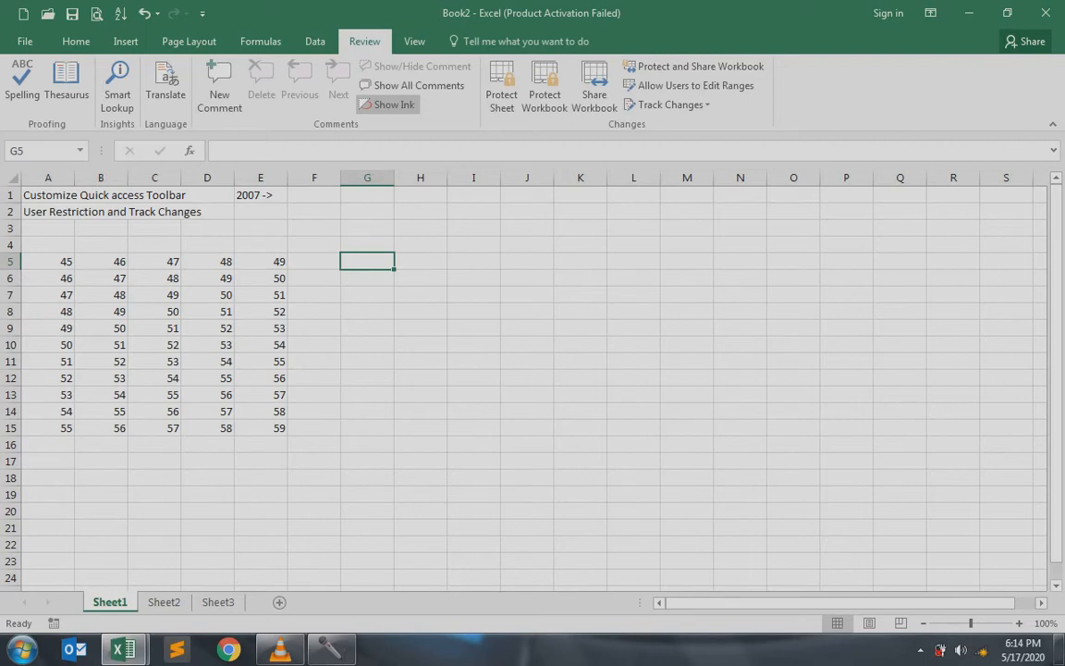
{"action": "left_click", "coordinate": [501, 88]}
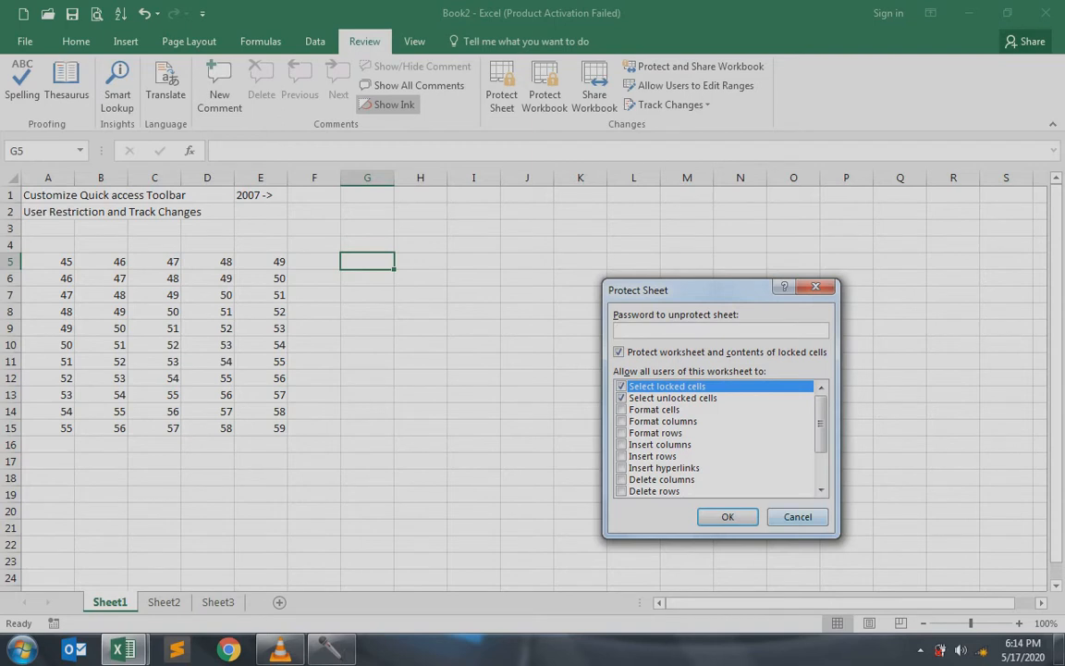
{"action": "key", "text": "Escape"}
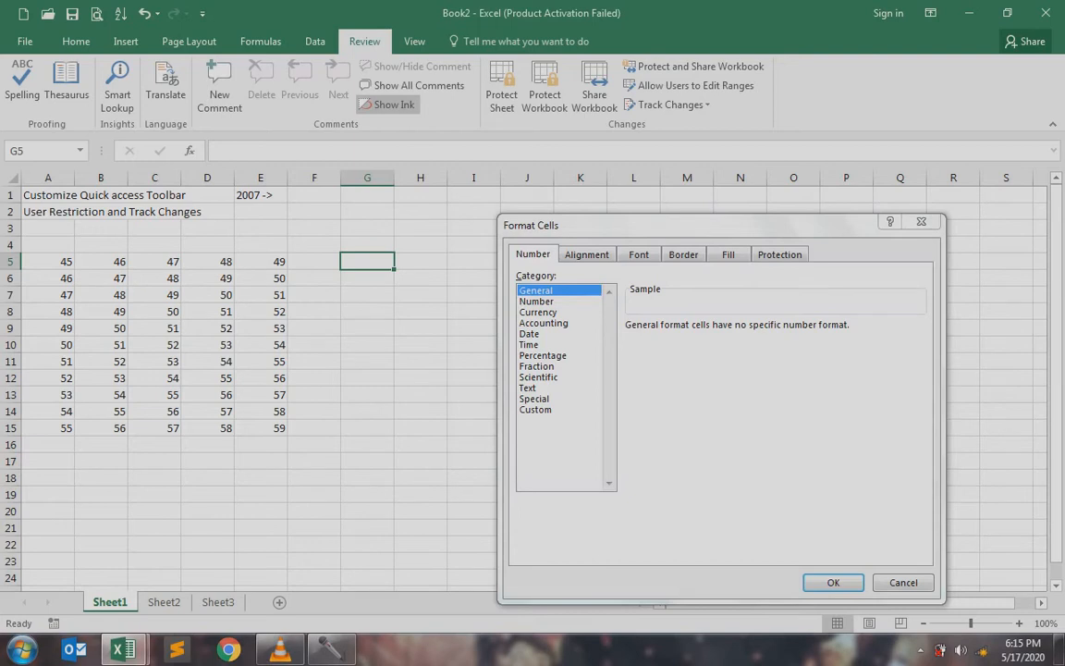
{"action": "left_click_drag", "start_coordinate": [721, 225], "coordinate": [480, 179]}
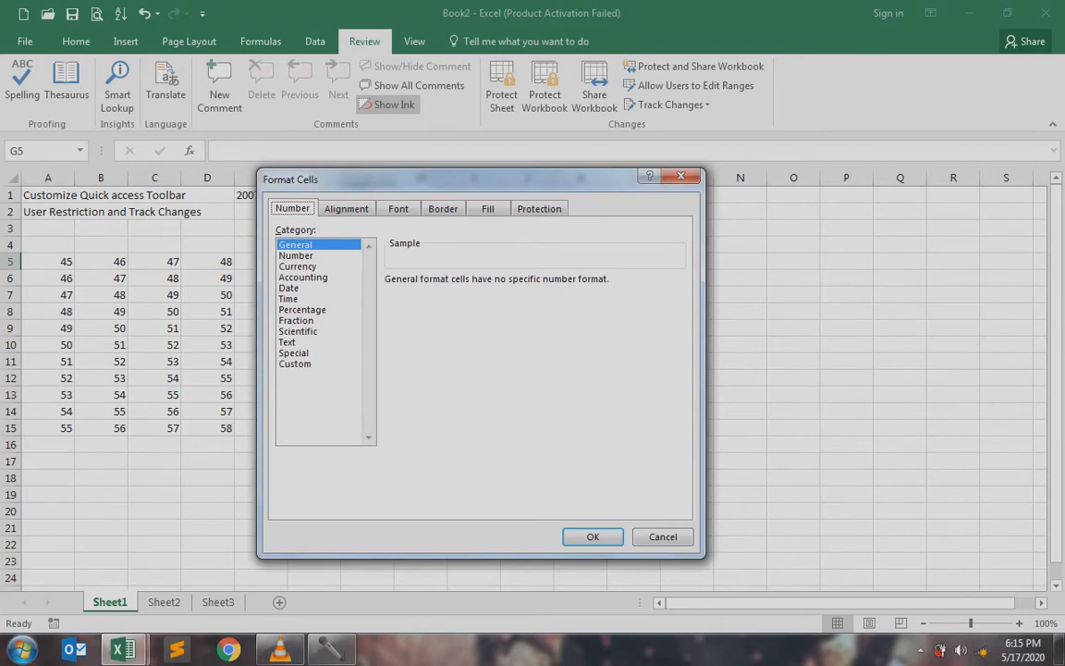
{"action": "left_click", "coordinate": [538, 208]}
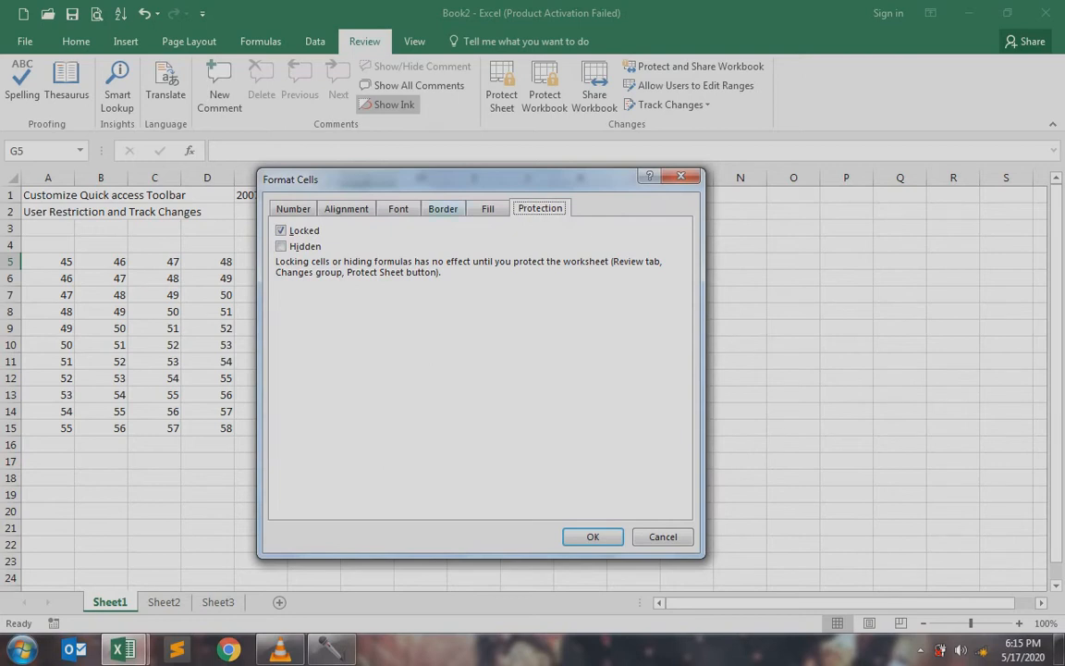
{"action": "left_click_drag", "start_coordinate": [462, 179], "coordinate": [629, 240]}
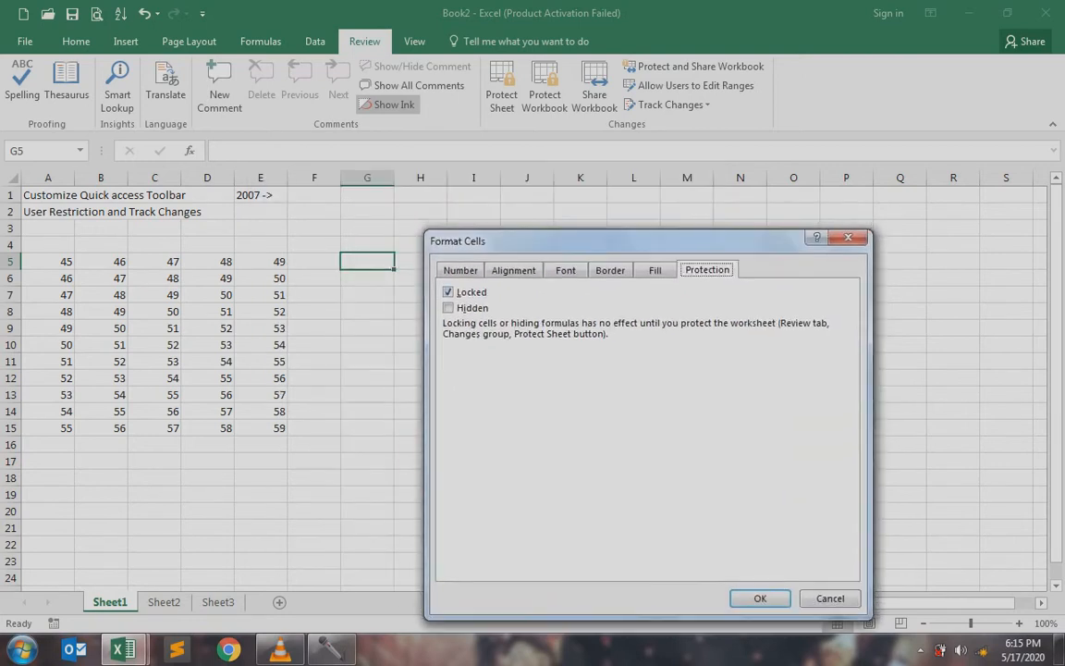
{"action": "left_click", "coordinate": [830, 598]}
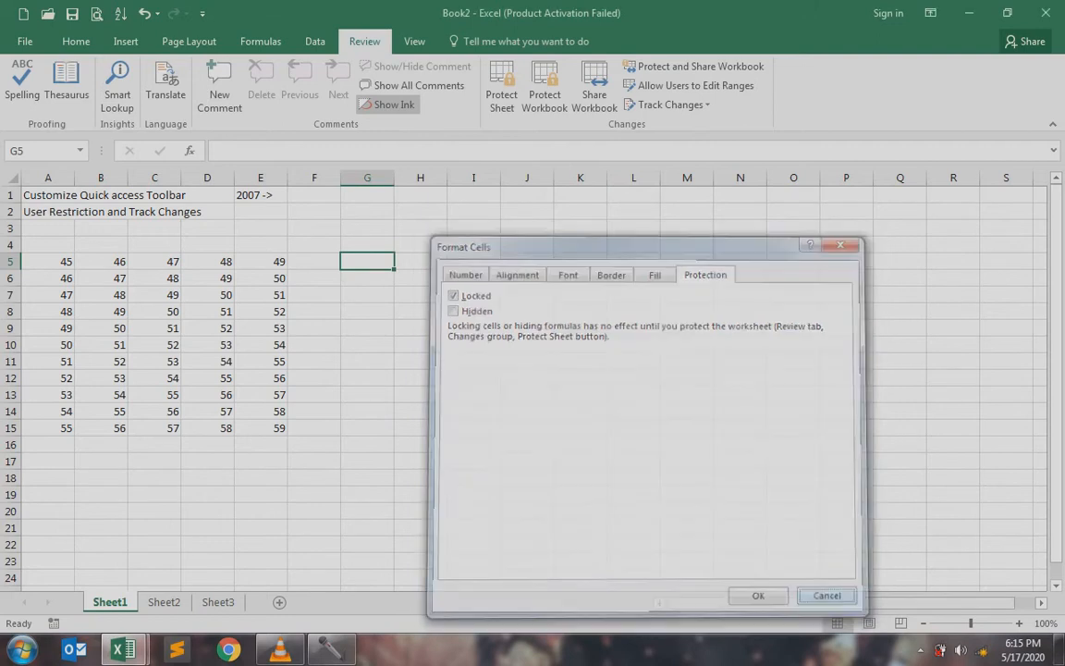
{"action": "left_click", "coordinate": [527, 362]}
{"action": "key", "text": "ctrl+1"}
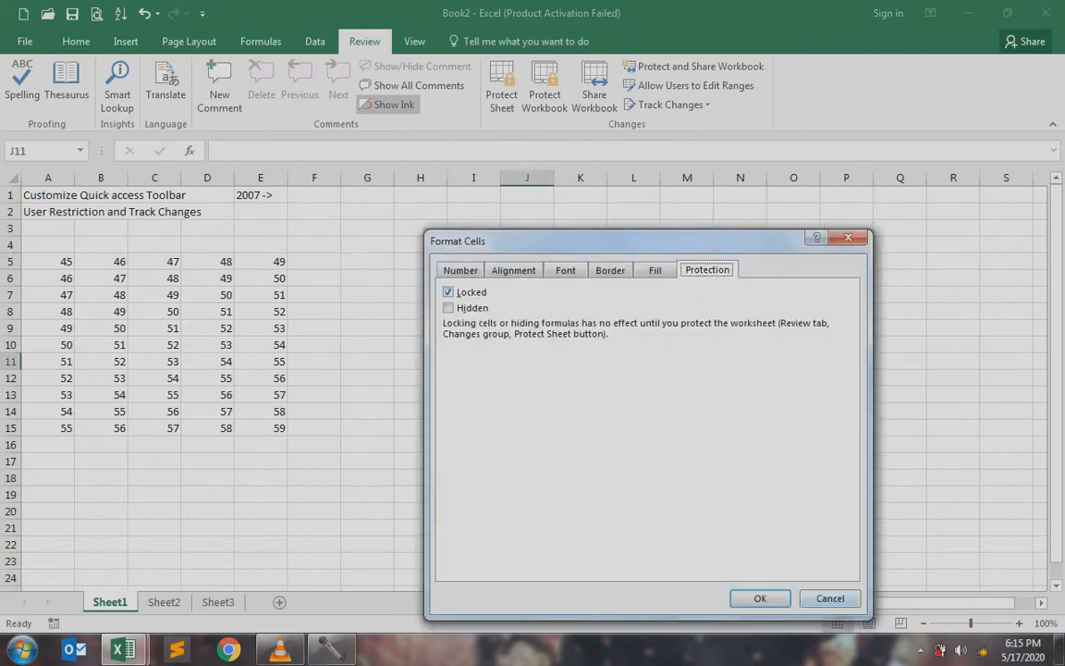
{"action": "left_click", "coordinate": [830, 598]}
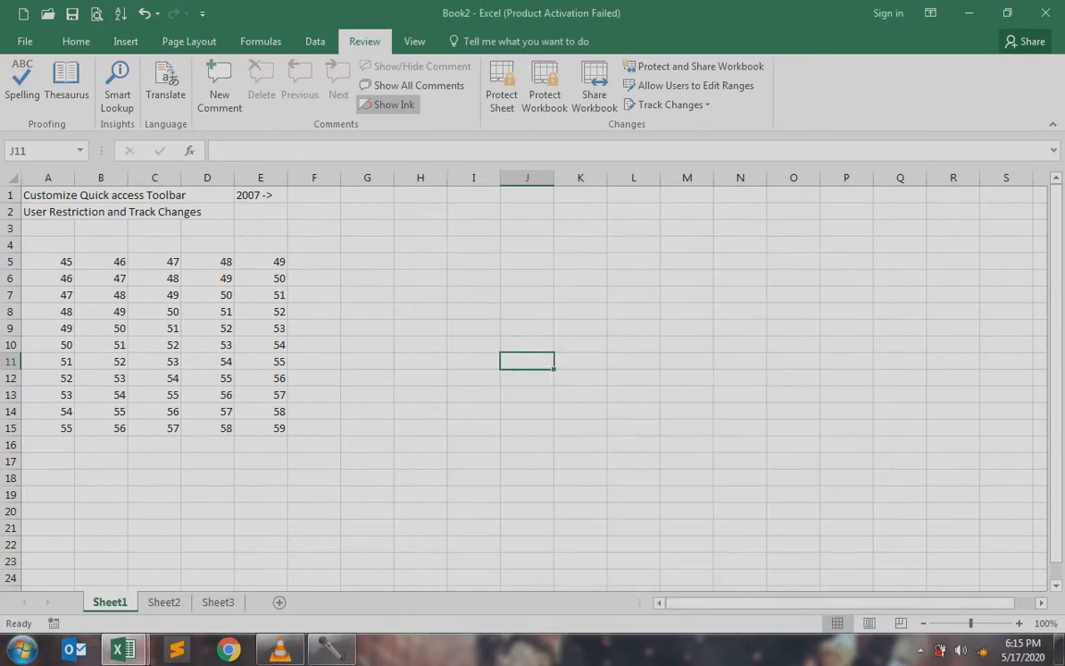
{"action": "left_click", "coordinate": [421, 328]}
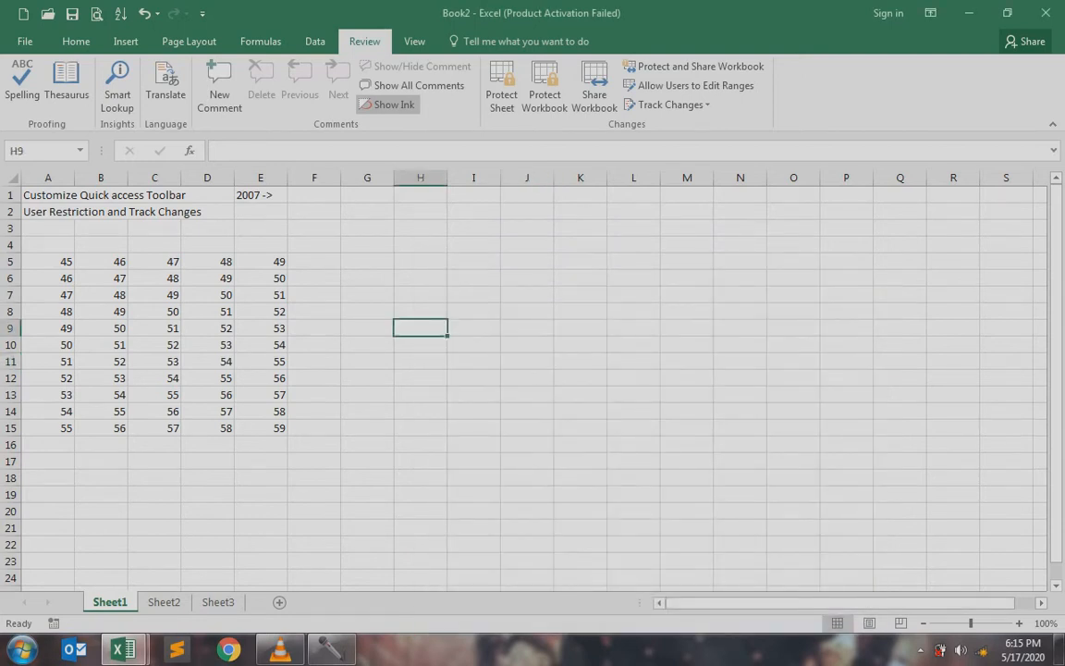
{"action": "left_click", "coordinate": [501, 88]}
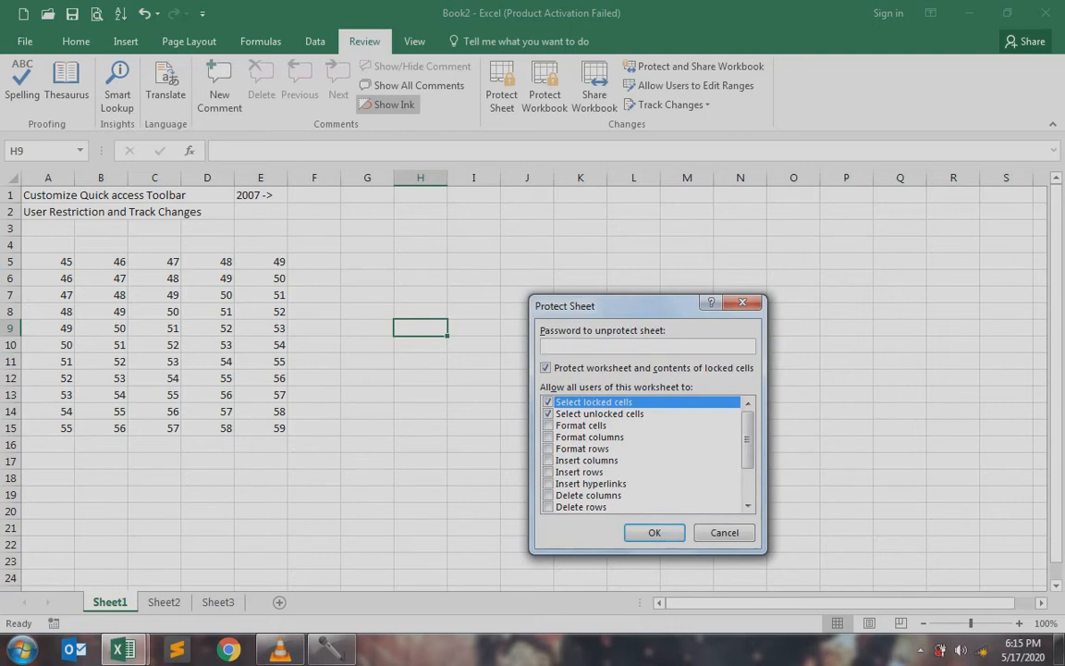
{"action": "key", "text": "Escape"}
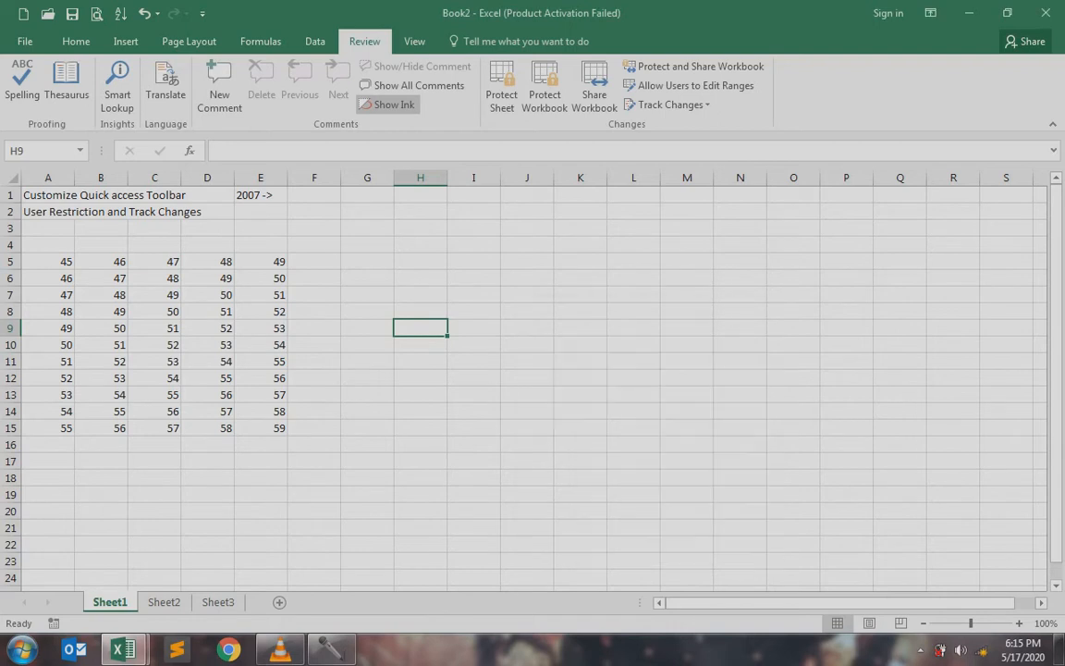
Clear the Locked setting for cells E5:E15 in Format Cells
{"action": "left_click_drag", "start_coordinate": [261, 261], "coordinate": [263, 428]}
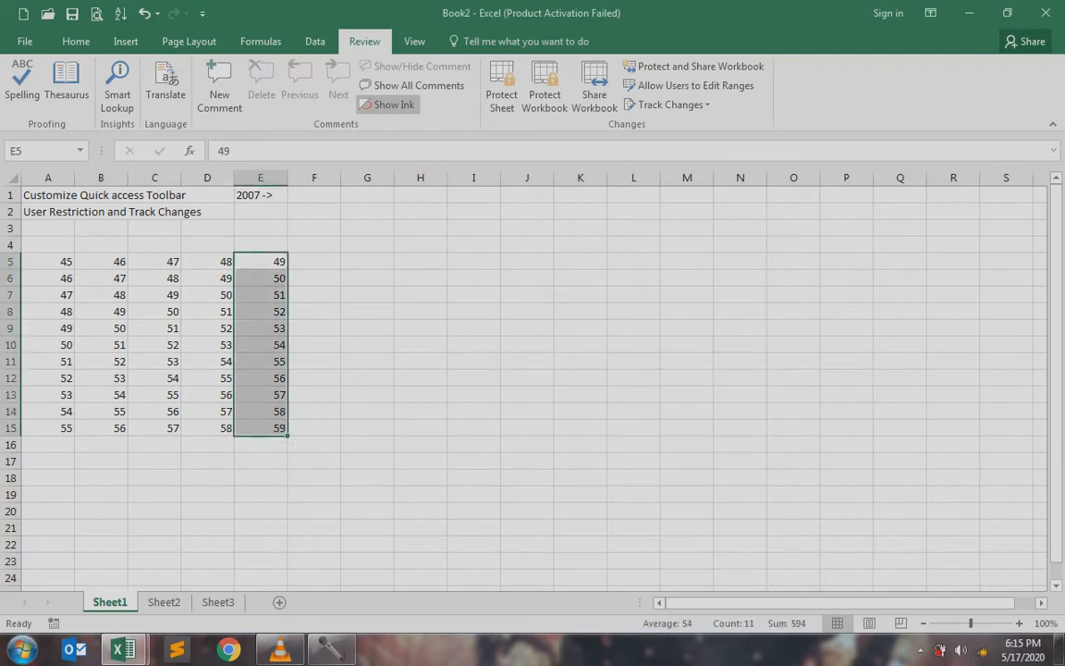
{"action": "key", "text": "ctrl+1"}
{"action": "left_click", "coordinate": [448, 292]}
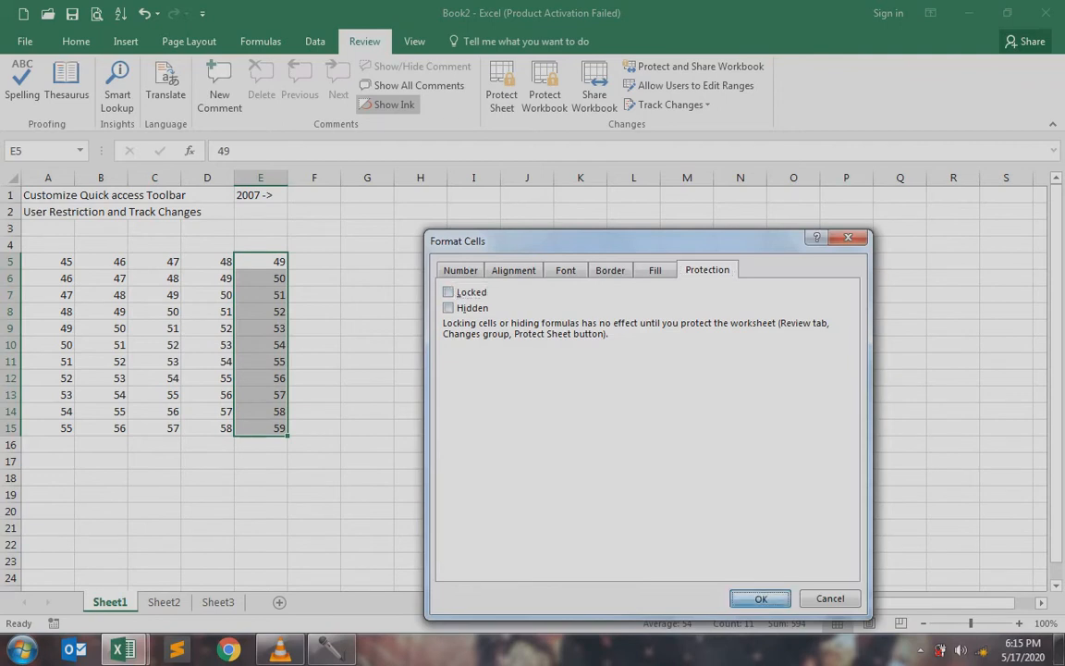
{"action": "left_click", "coordinate": [760, 598]}
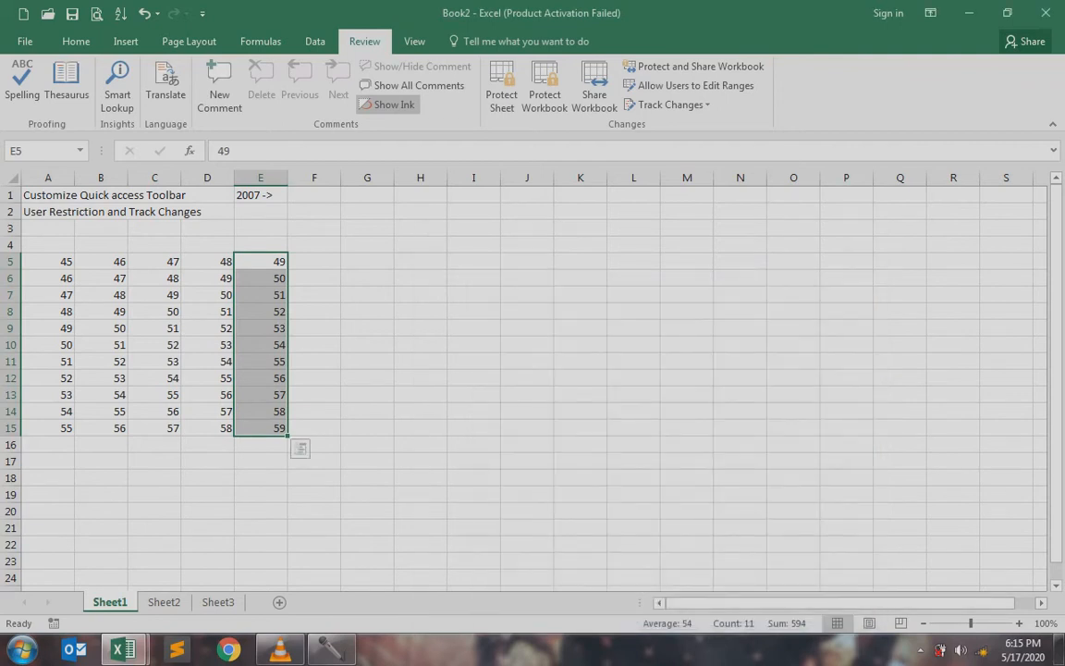
Check in Format Cells that C9 stays locked and E6 is unlocked
{"action": "left_click", "coordinate": [207, 361]}
{"action": "left_click", "coordinate": [207, 278]}
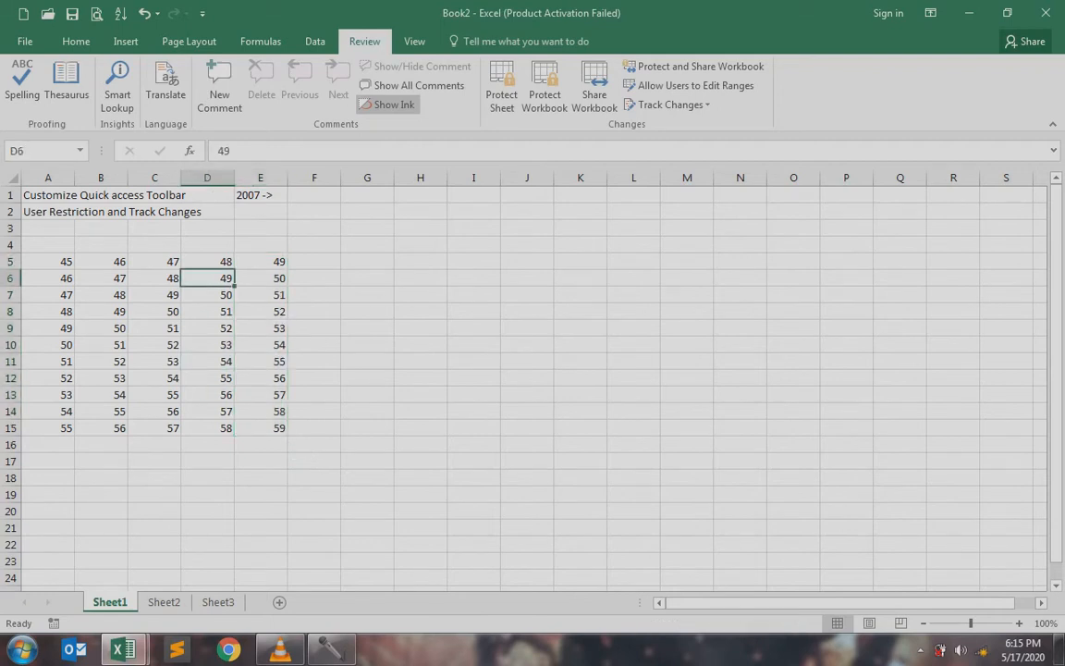
{"action": "left_click", "coordinate": [207, 362]}
{"action": "left_click", "coordinate": [154, 329]}
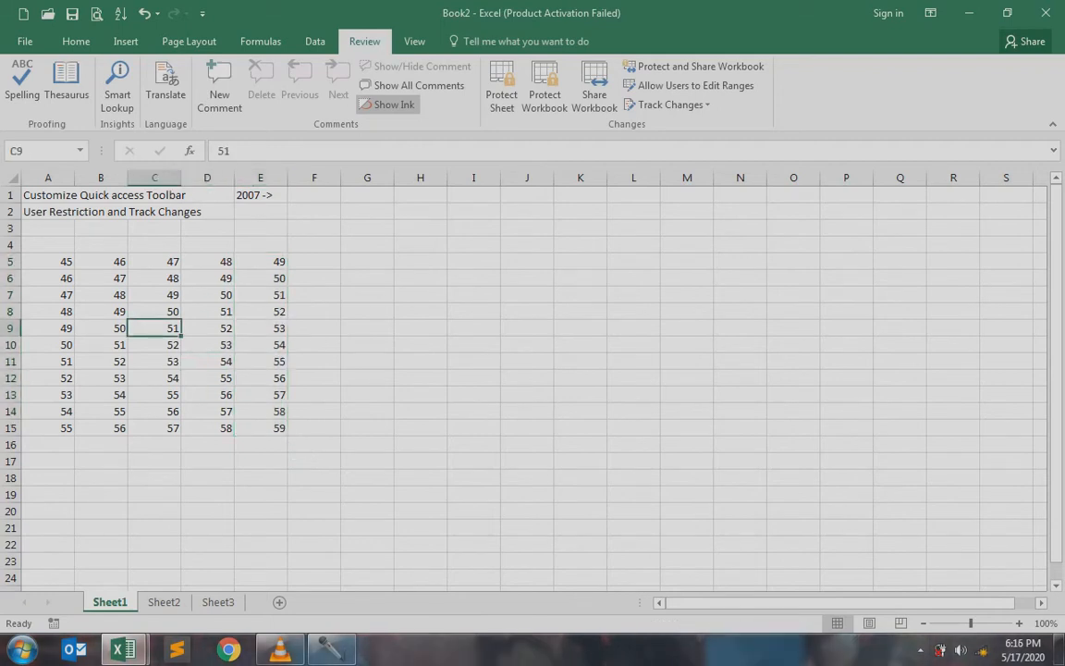
{"action": "key", "text": "ctrl+1"}
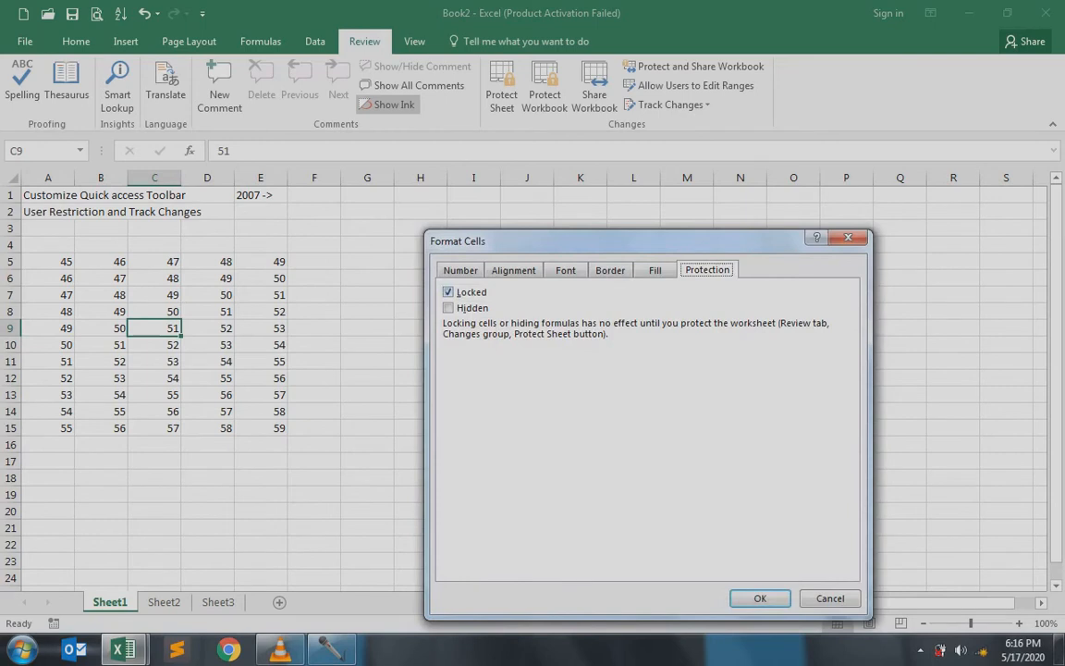
{"action": "left_click", "coordinate": [829, 598]}
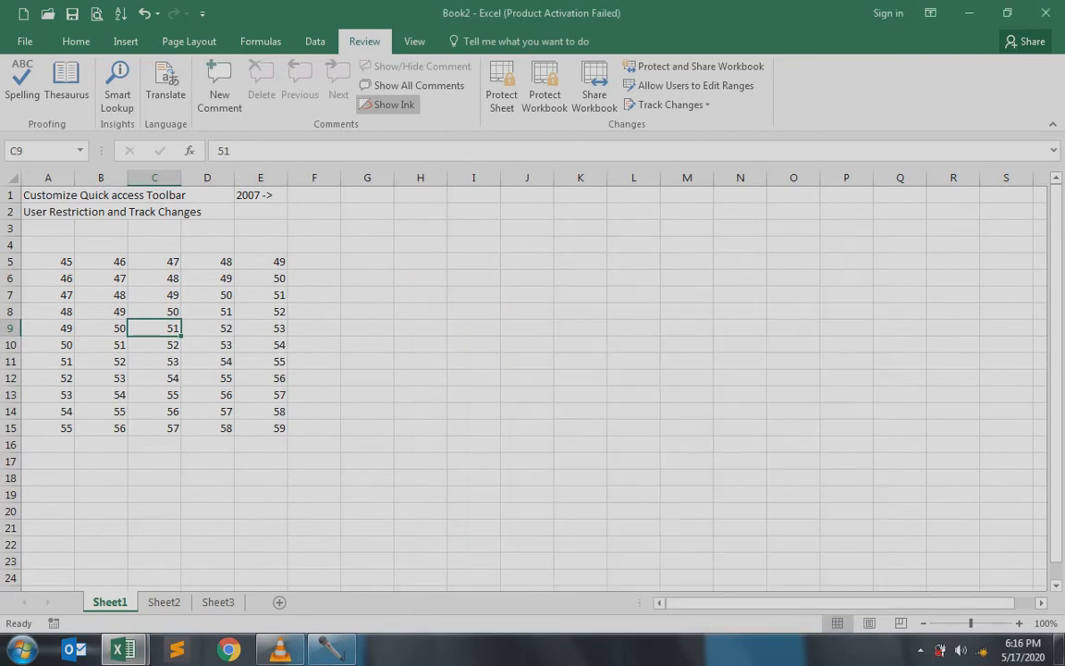
{"action": "left_click", "coordinate": [261, 278]}
{"action": "key", "text": "ctrl+1"}
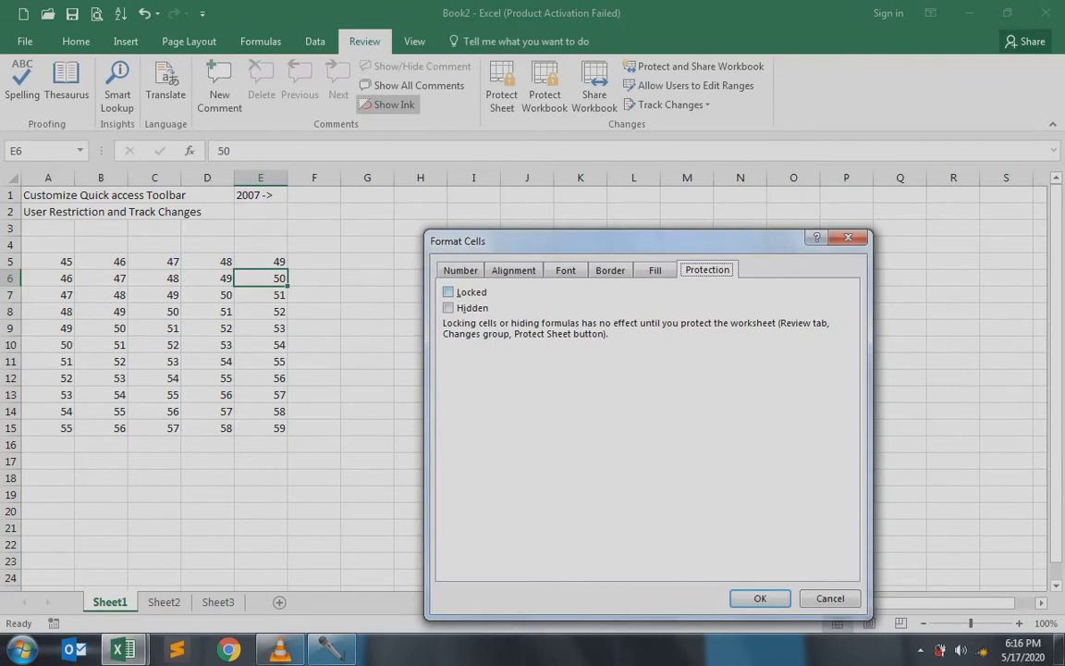
{"action": "left_click", "coordinate": [830, 598]}
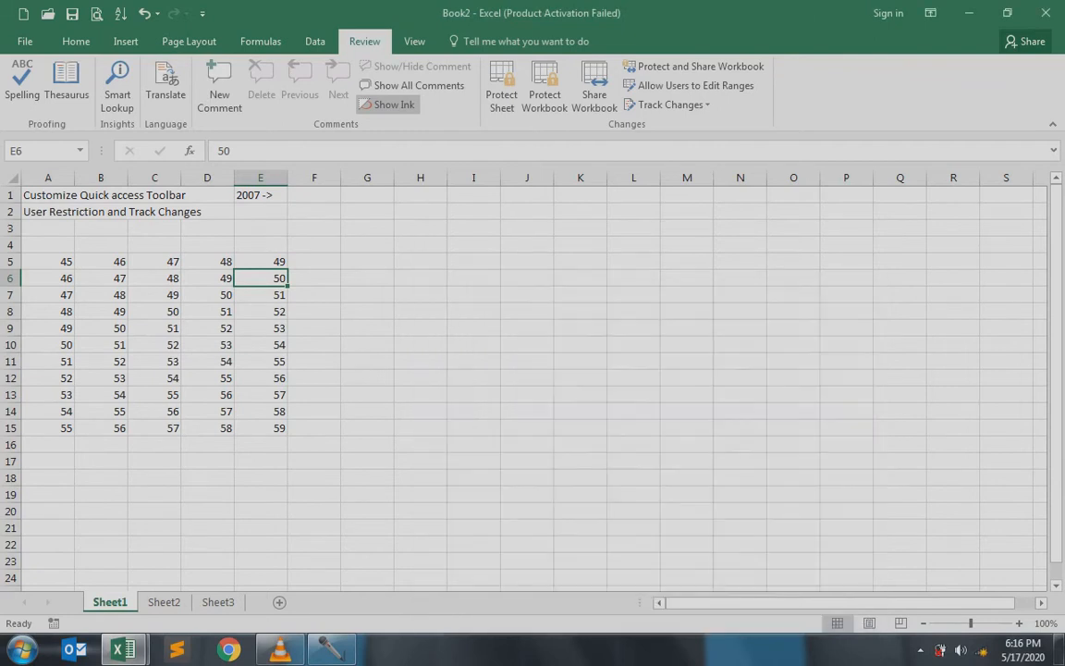
Protect Sheet1 with a confirmed password, allowing users to select only unlocked cells
{"action": "left_click", "coordinate": [502, 88]}
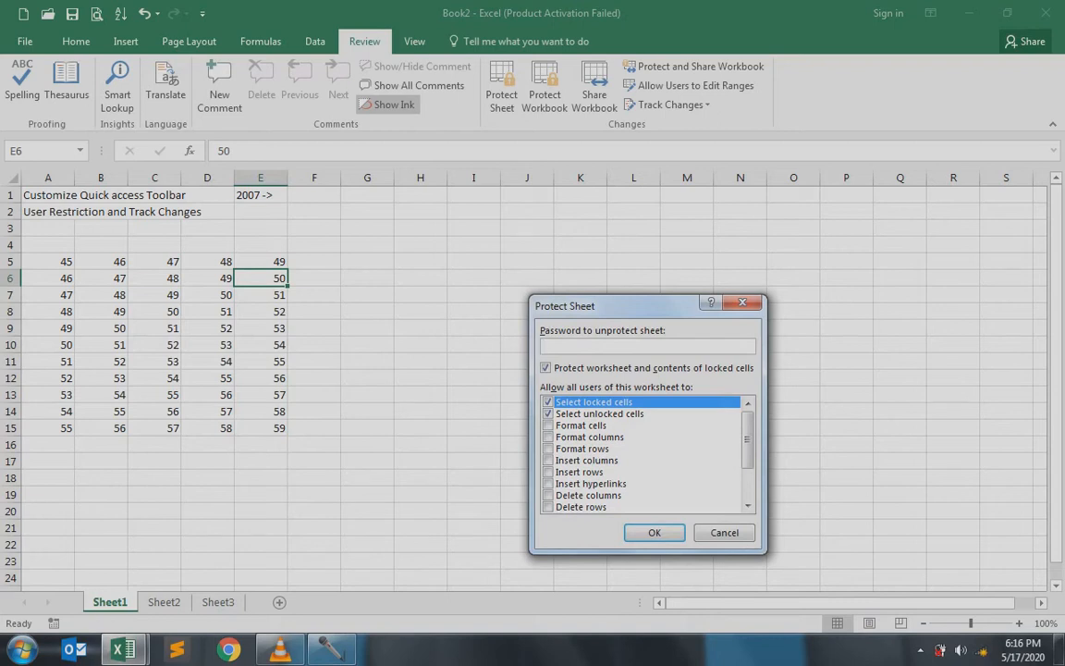
{"action": "type", "text": "123"}
{"action": "left_click", "coordinate": [548, 402]}
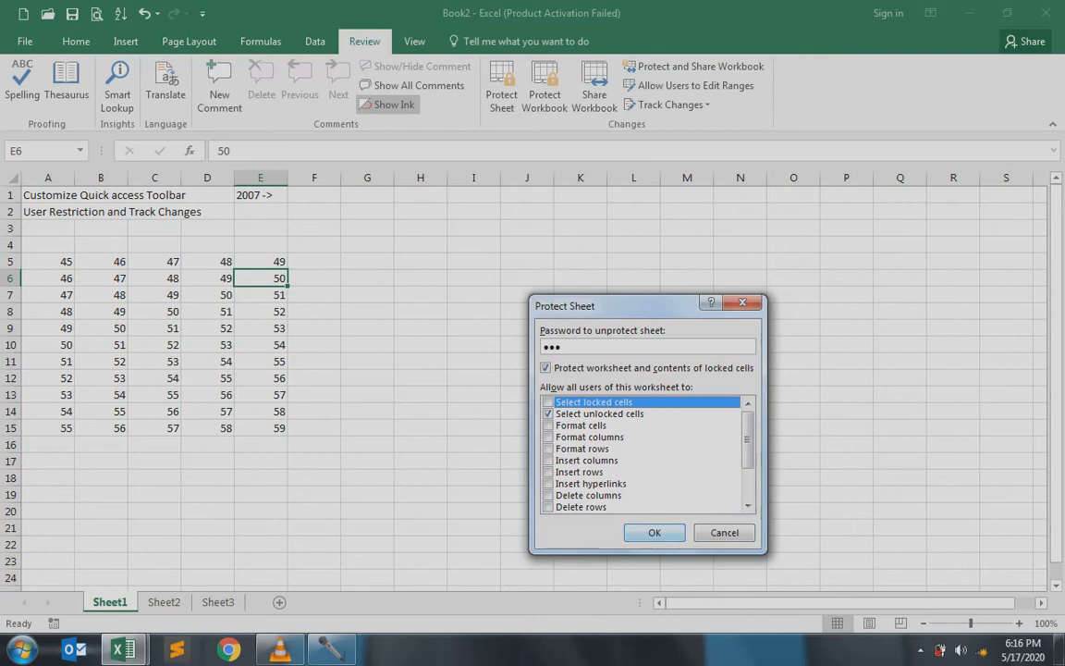
{"action": "key", "text": "Return"}
{"action": "type", "text": "123"}
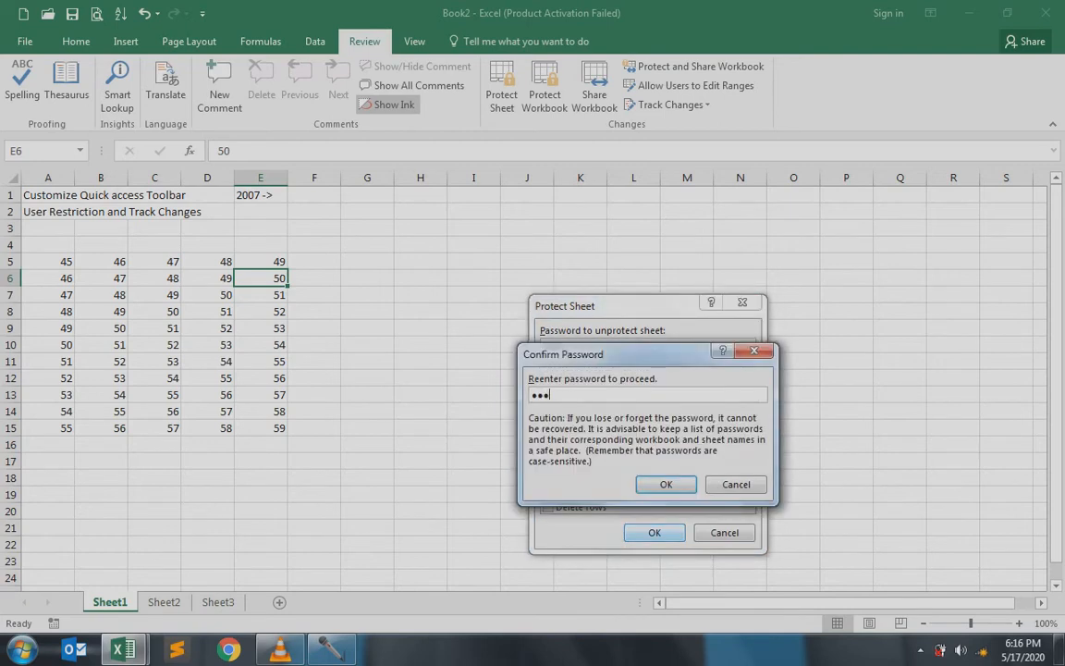
{"action": "key", "text": "Return"}
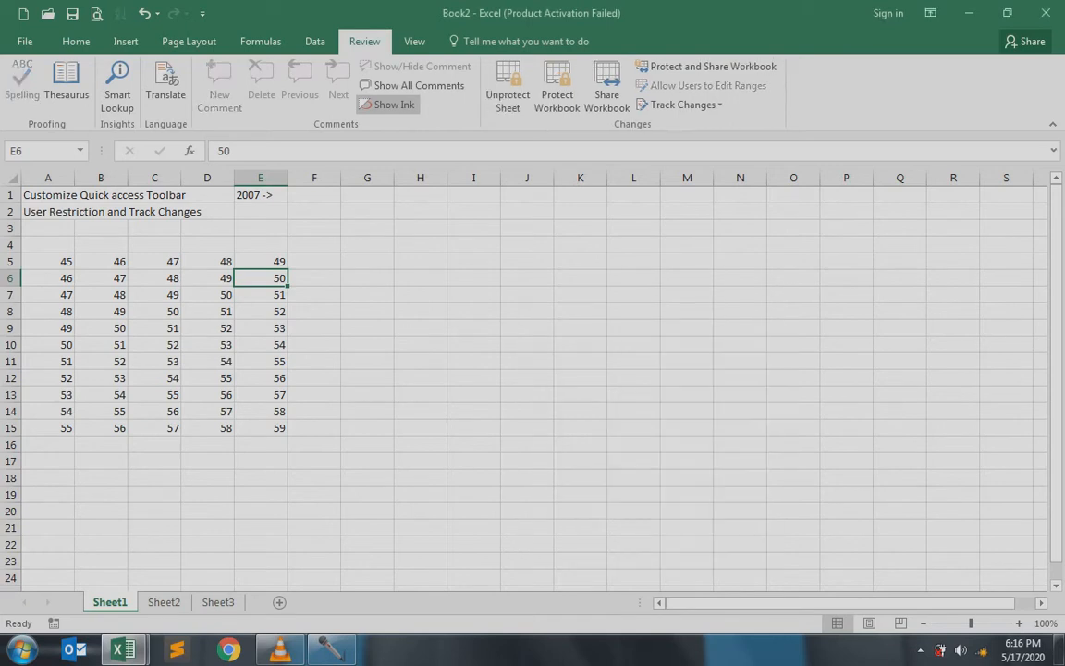
Enter 67 in cell E5 and 87 in cell E6 on the protected sheet
{"action": "key", "text": "Up"}
{"action": "key", "text": "Down"}
{"action": "key", "text": "Down"}
{"action": "key", "text": "Down"}
{"action": "key", "text": "Down"}
{"action": "key", "text": "Down"}
{"action": "key", "text": "Down"}
{"action": "key", "text": "Down"}
{"action": "key", "text": "Down"}
{"action": "key", "text": "Down"}
{"action": "key", "text": "Down"}
{"action": "key", "text": "Up"}
{"action": "key", "text": "Up"}
{"action": "key", "text": "Up"}
{"action": "key", "text": "Up"}
{"action": "key", "text": "Up"}
{"action": "key", "text": "Up"}
{"action": "key", "text": "Up"}
{"action": "key", "text": "Up"}
{"action": "key", "text": "Up"}
{"action": "key", "text": "Up"}
{"action": "key", "text": "Down"}
{"action": "key", "text": "Down"}
{"action": "key", "text": "Down"}
{"action": "key", "text": "Down"}
{"action": "key", "text": "Down"}
{"action": "key", "text": "Down"}
{"action": "key", "text": "Down"}
{"action": "key", "text": "Down"}
{"action": "key", "text": "Up"}
{"action": "key", "text": "Up"}
{"action": "key", "text": "Up"}
{"action": "key", "text": "Up"}
{"action": "key", "text": "Up"}
{"action": "key", "text": "Up"}
{"action": "key", "text": "Up"}
{"action": "key", "text": "Up"}
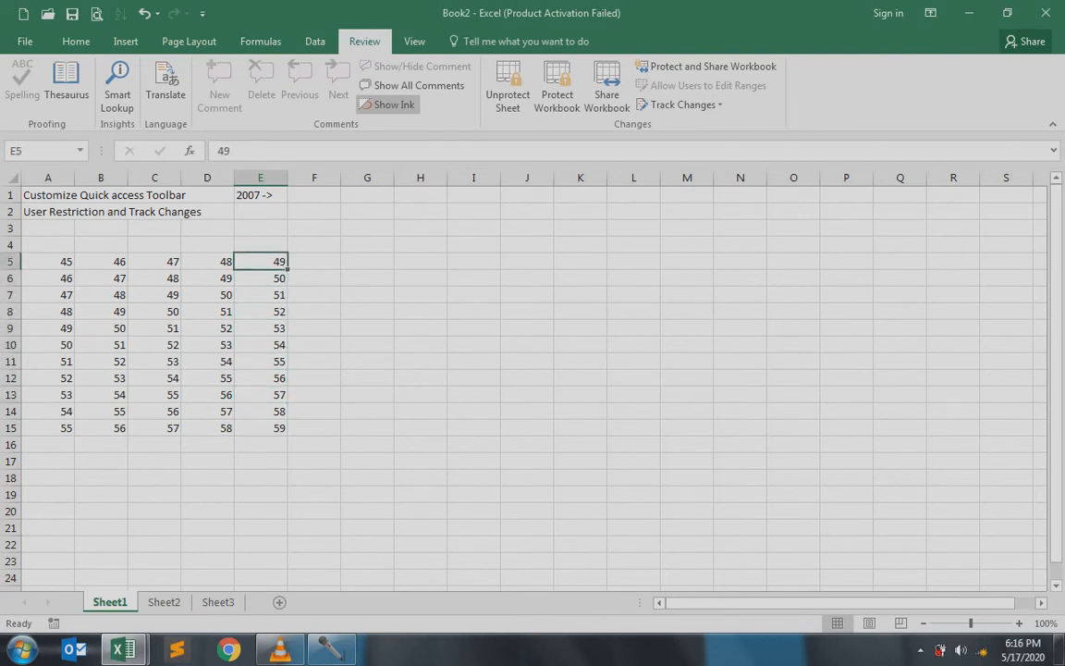
{"action": "type", "text": "67"}
{"action": "key", "text": "Return"}
{"action": "type", "text": "87"}
{"action": "key", "text": "Return"}
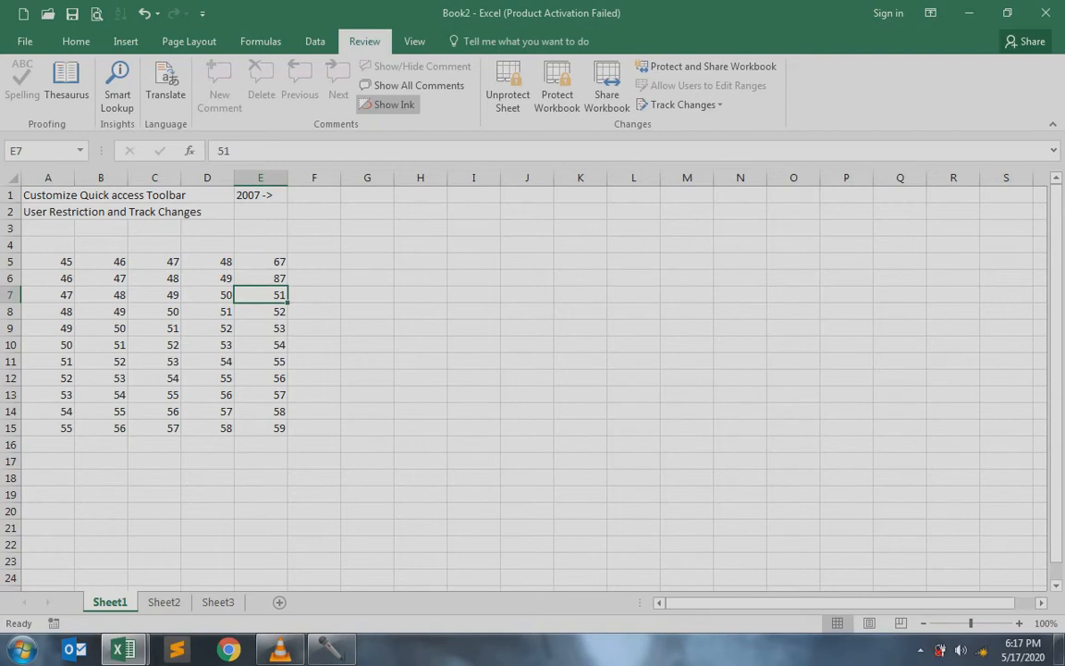
Open E7 for editing but leave its value at 51, then select E5
{"action": "key", "text": "F2"}
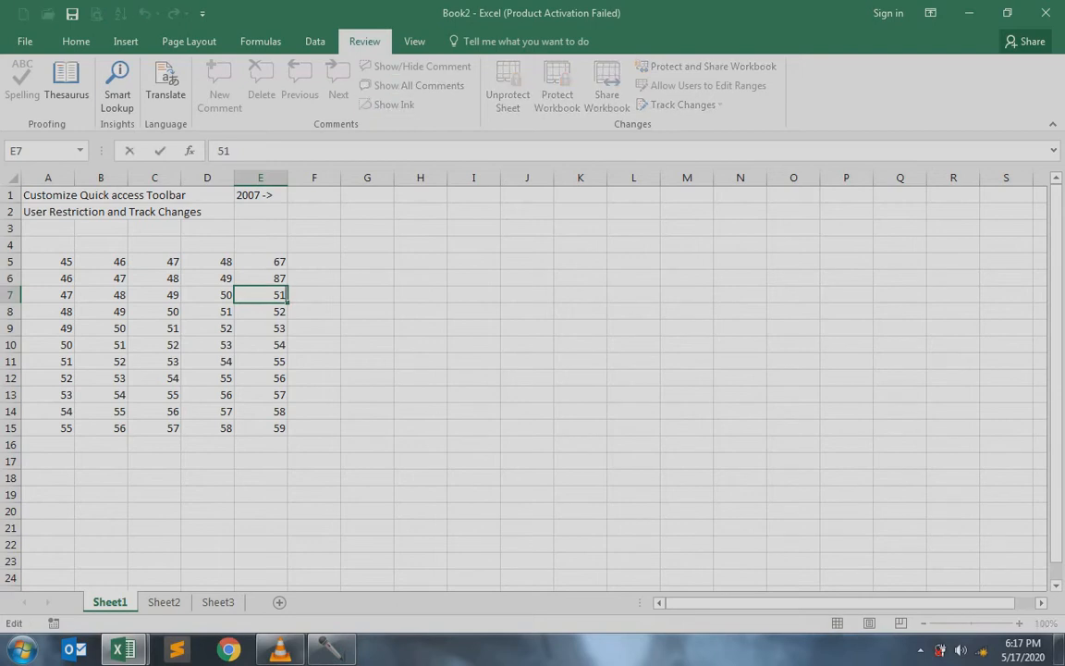
{"action": "key", "text": "Escape"}
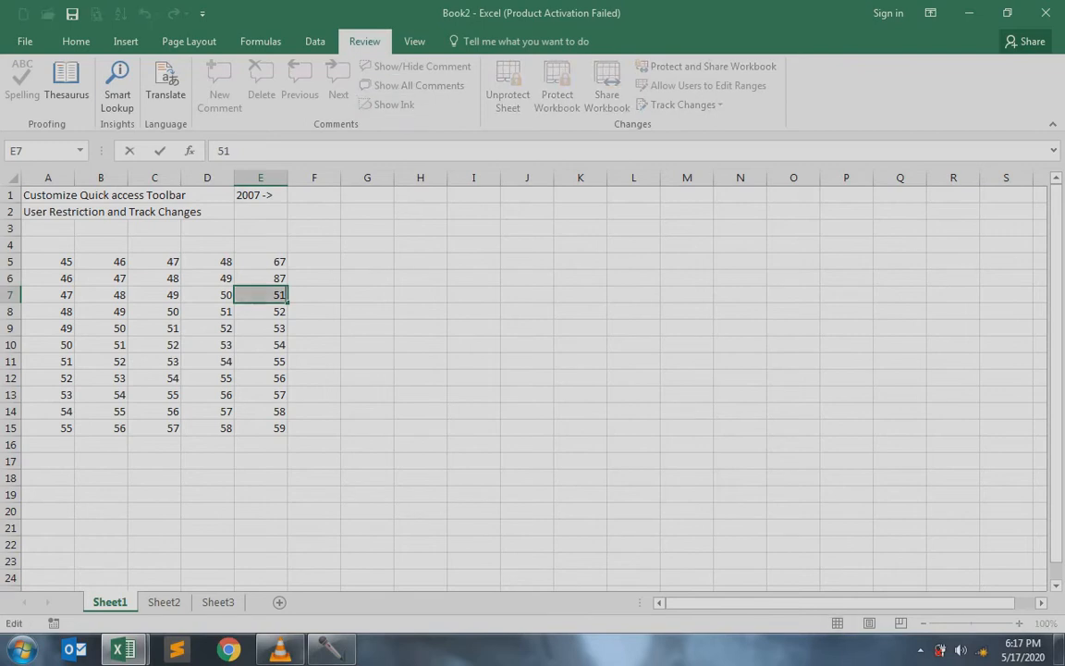
{"action": "key", "text": "F2"}
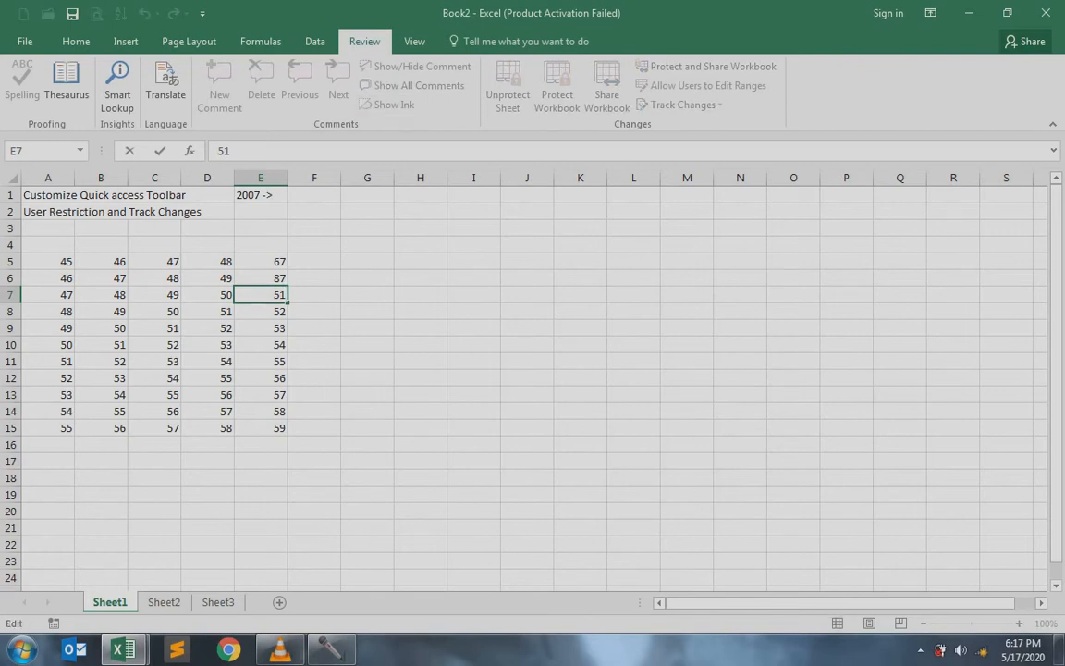
{"action": "left_click", "coordinate": [280, 295]}
{"action": "left_click", "coordinate": [261, 261]}
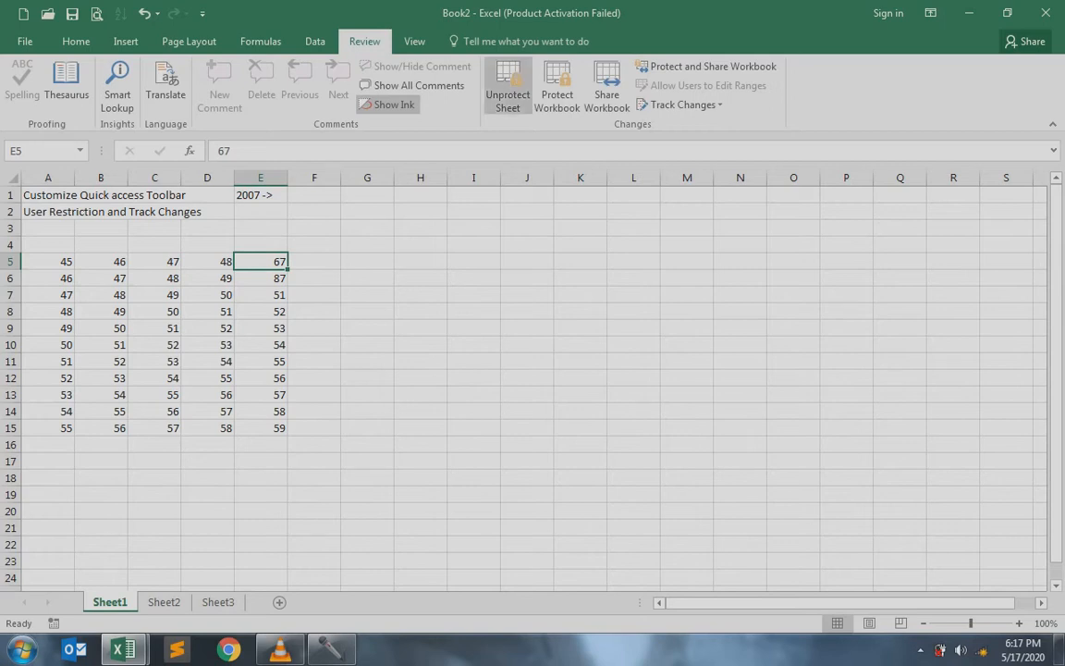
Unprotect Sheet1 by entering its password
{"action": "left_click", "coordinate": [508, 85]}
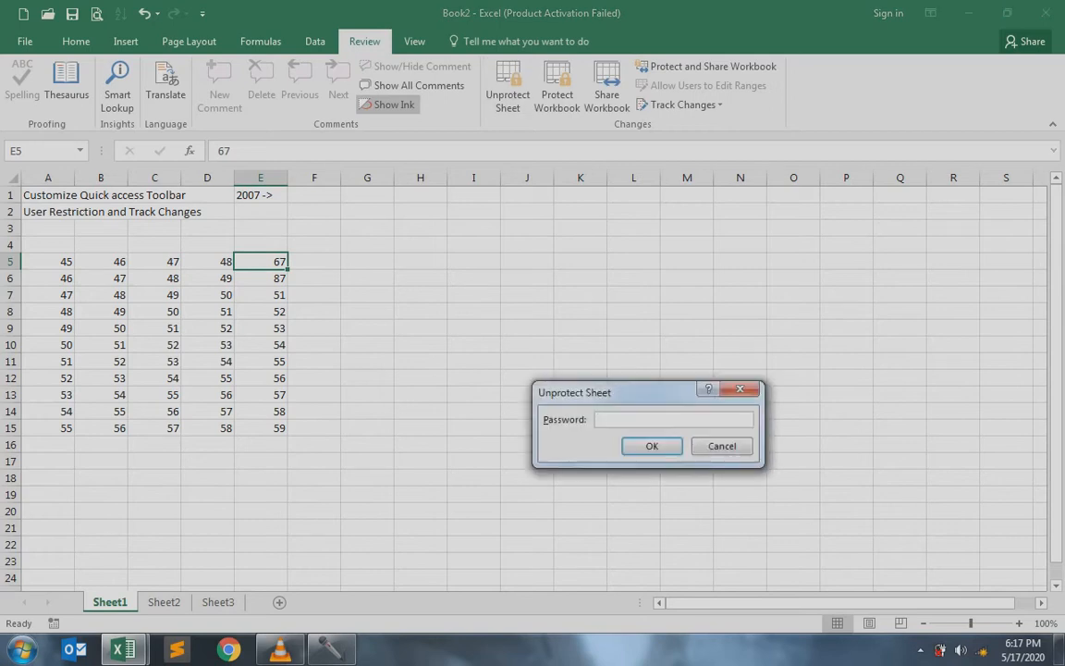
{"action": "type", "text": "123"}
{"action": "key", "text": "Return"}
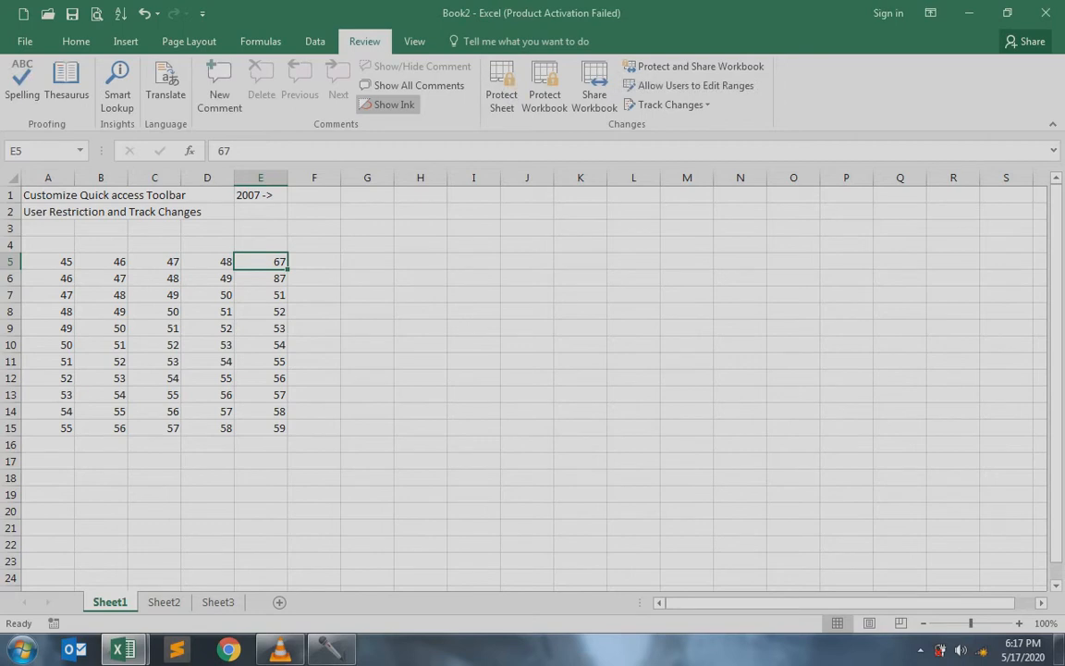
Select E5:E15 and bring up its Format Cells protection settings
{"action": "left_click_drag", "start_coordinate": [261, 262], "coordinate": [261, 428]}
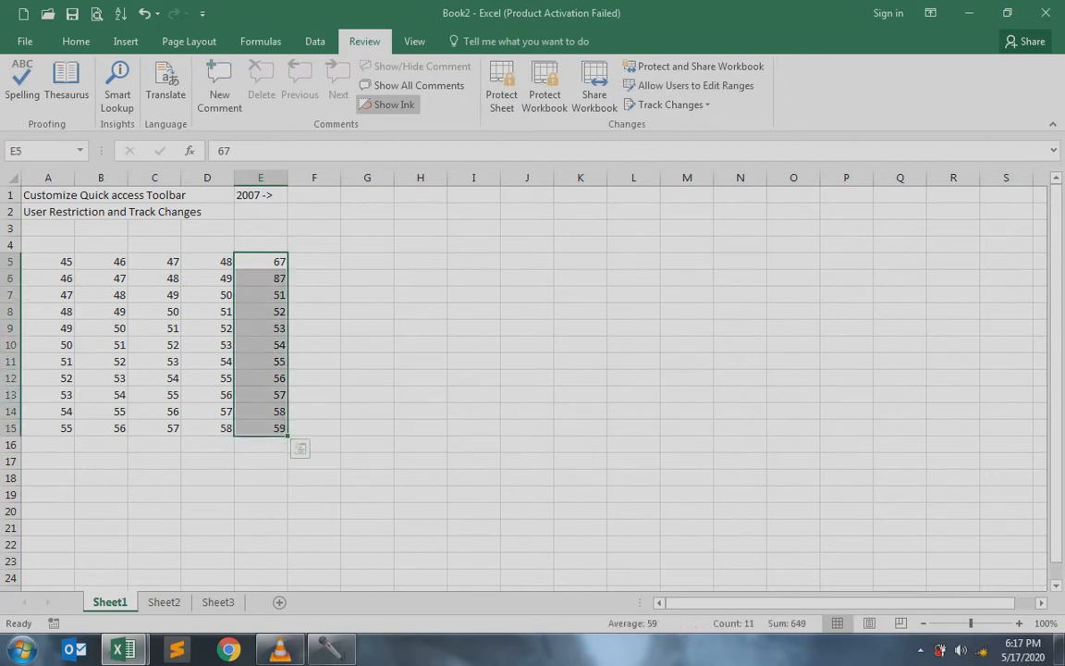
{"action": "left_click_drag", "start_coordinate": [155, 278], "coordinate": [207, 329]}
{"action": "left_click_drag", "start_coordinate": [101, 345], "coordinate": [207, 412]}
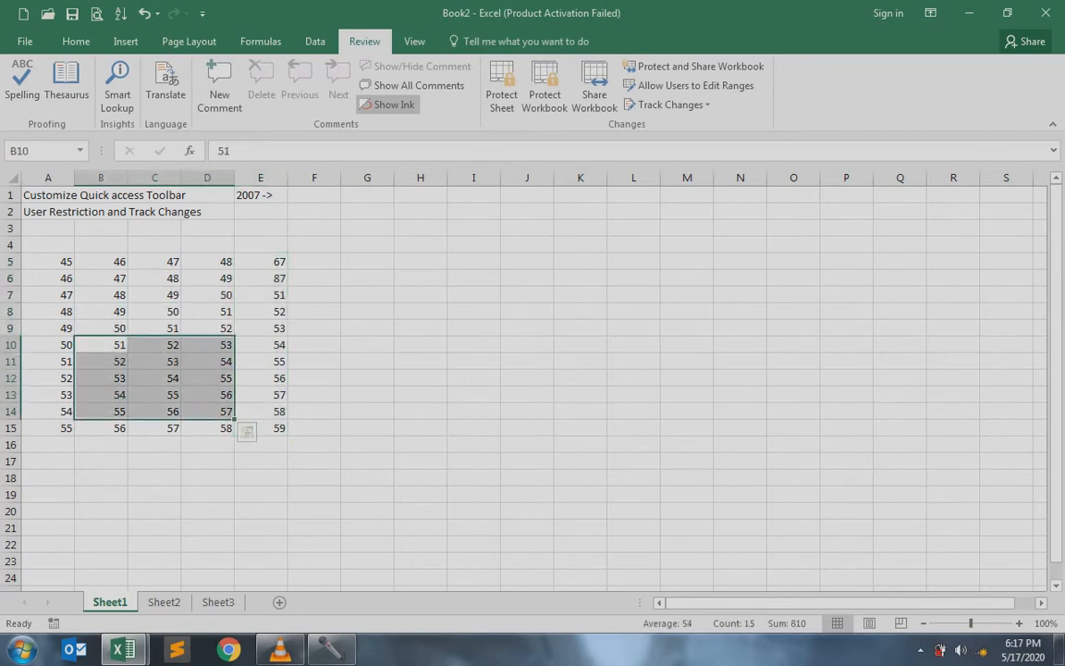
{"action": "left_click_drag", "start_coordinate": [367, 261], "coordinate": [421, 378]}
{"action": "left_click_drag", "start_coordinate": [261, 395], "coordinate": [314, 412]}
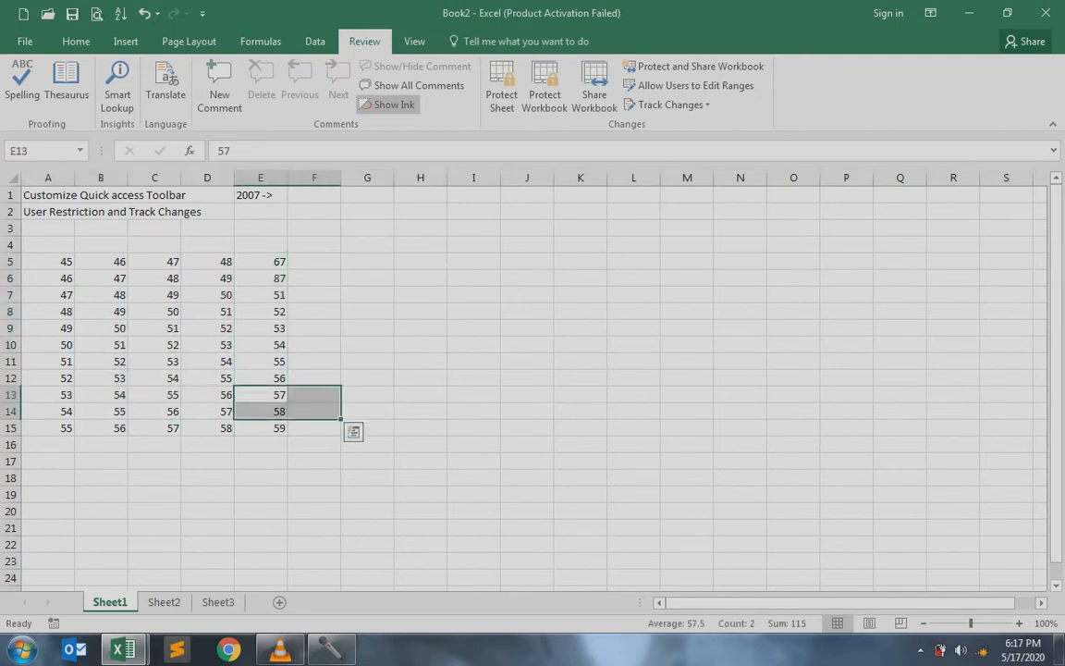
{"action": "left_click_drag", "start_coordinate": [260, 261], "coordinate": [268, 428]}
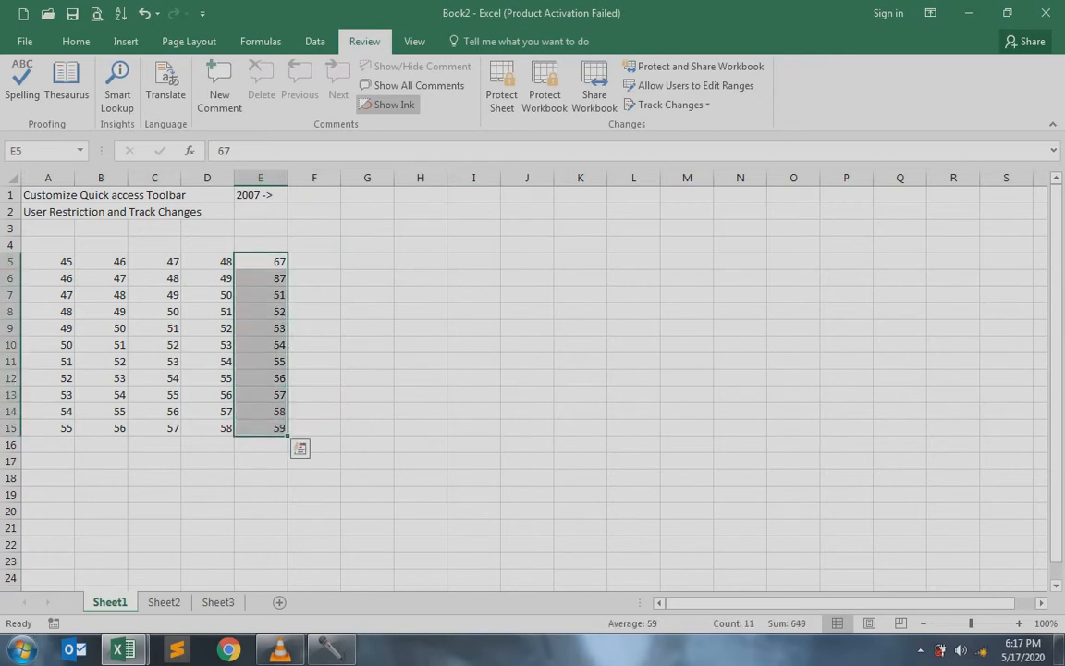
{"action": "key", "text": "ctrl+1"}
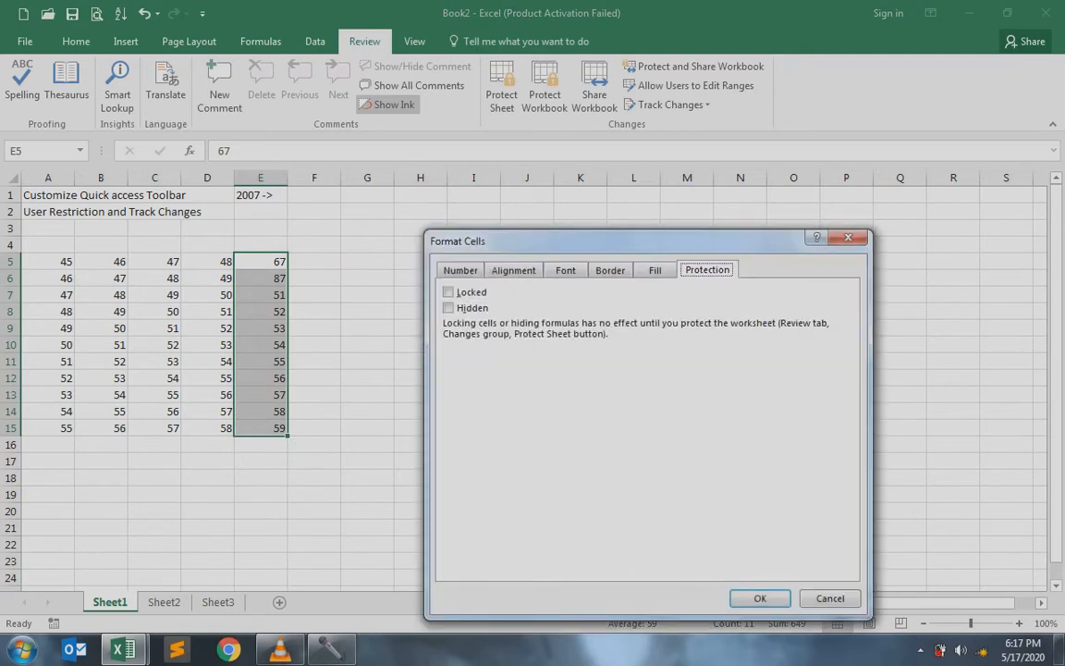
Mark cells E5:E15 as Locked
{"action": "key", "text": "alt+l"}
{"action": "key", "text": "Return"}
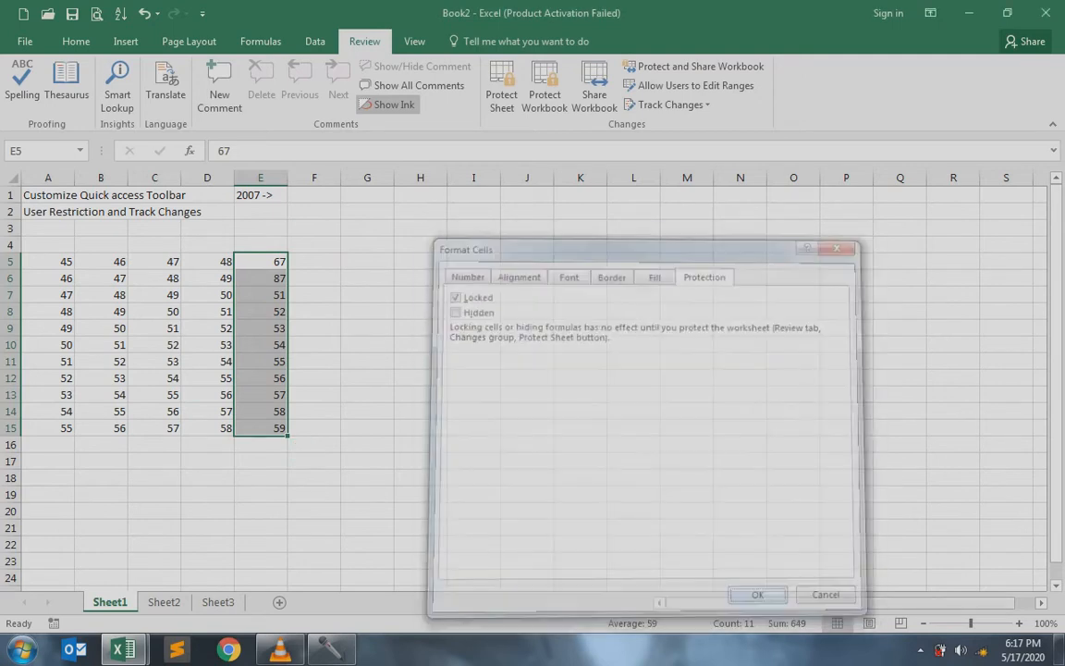
{"action": "left_click", "coordinate": [473, 295]}
Protect Sheet1 with a confirmed password, allowing both locked and unlocked cells to be selected
{"action": "left_click", "coordinate": [501, 87]}
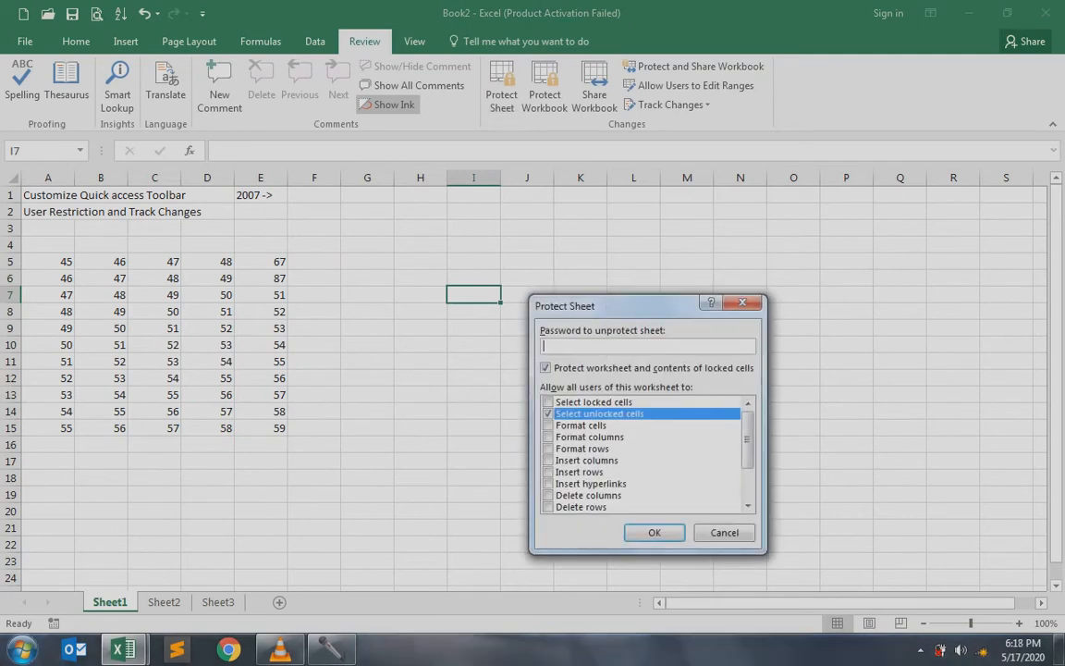
{"action": "left_click", "coordinate": [548, 402]}
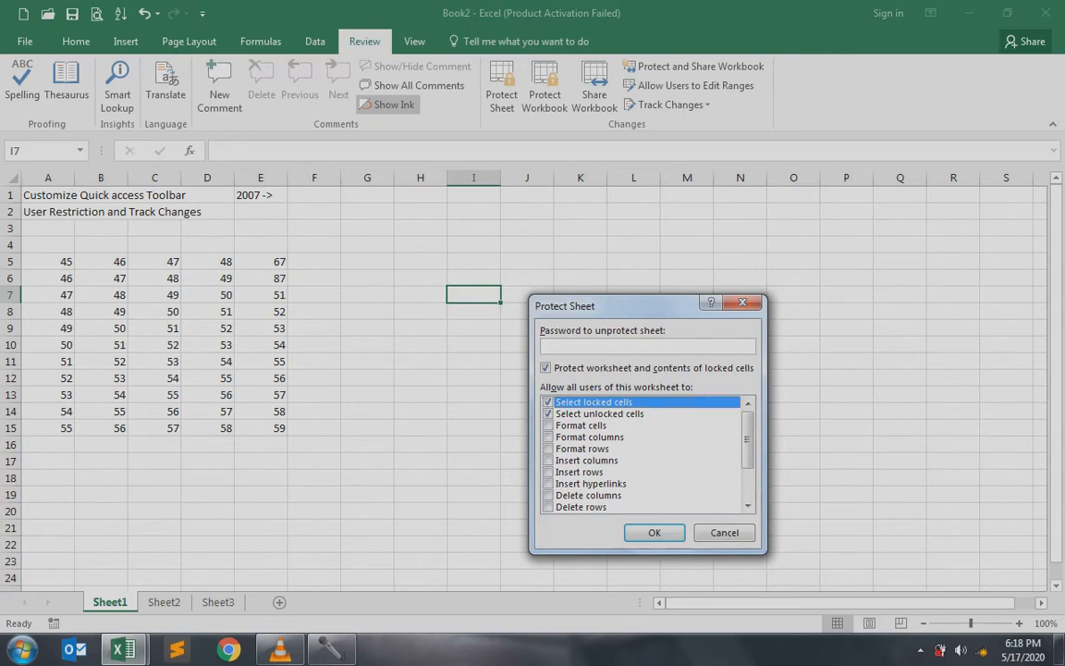
{"action": "type", "text": "123"}
{"action": "key", "text": "Return"}
{"action": "type", "text": "123"}
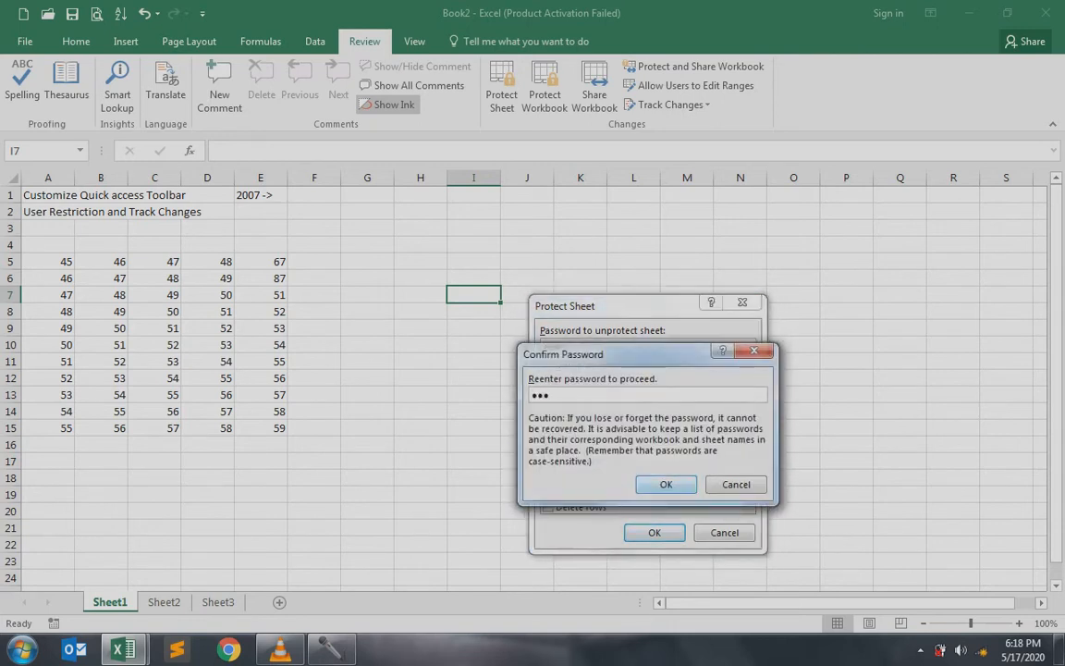
{"action": "key", "text": "Return"}
{"action": "left_click_drag", "start_coordinate": [208, 295], "coordinate": [421, 395]}
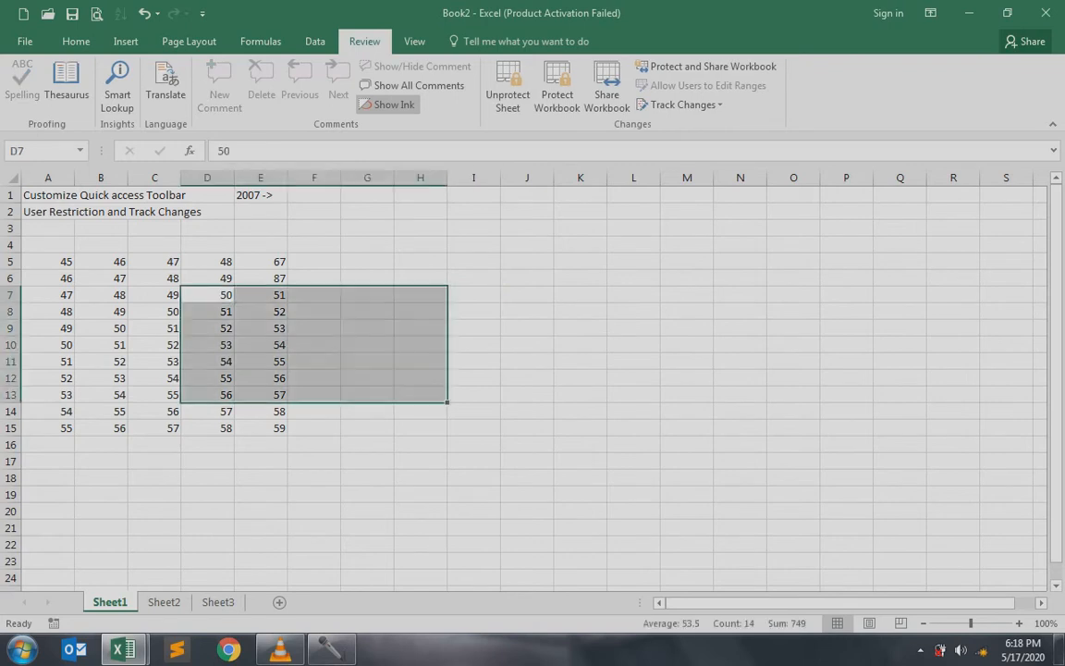
{"action": "left_click", "coordinate": [261, 294]}
{"action": "key", "text": "Delete"}
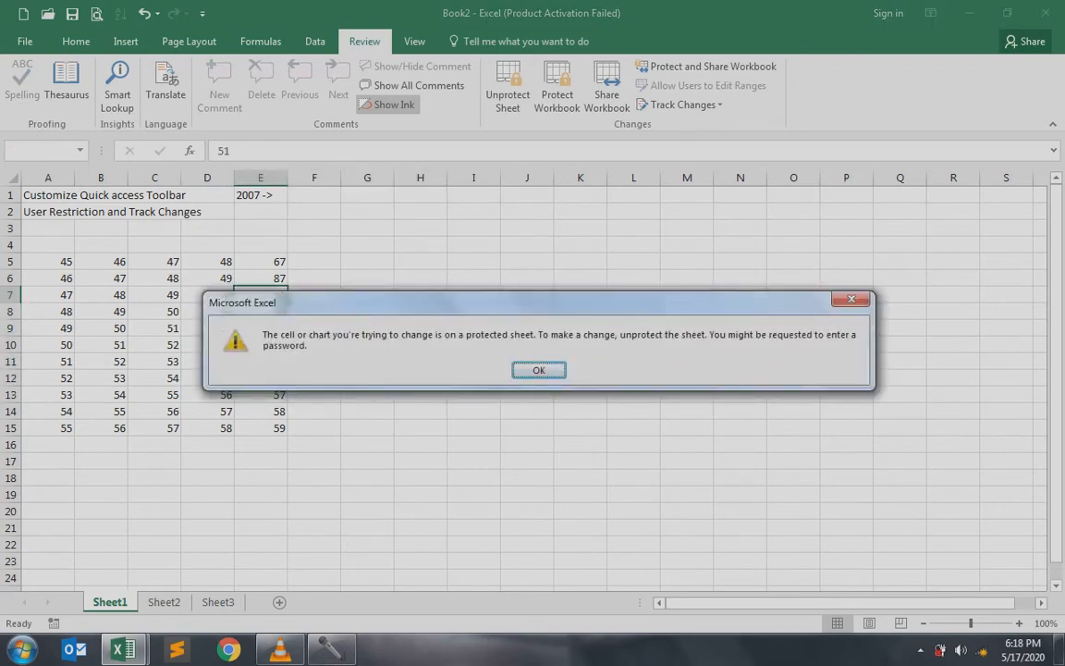
{"action": "key", "text": "Return"}
{"action": "left_click", "coordinate": [367, 328]}
{"action": "left_click_drag", "start_coordinate": [154, 261], "coordinate": [261, 411]}
{"action": "key", "text": "Delete"}
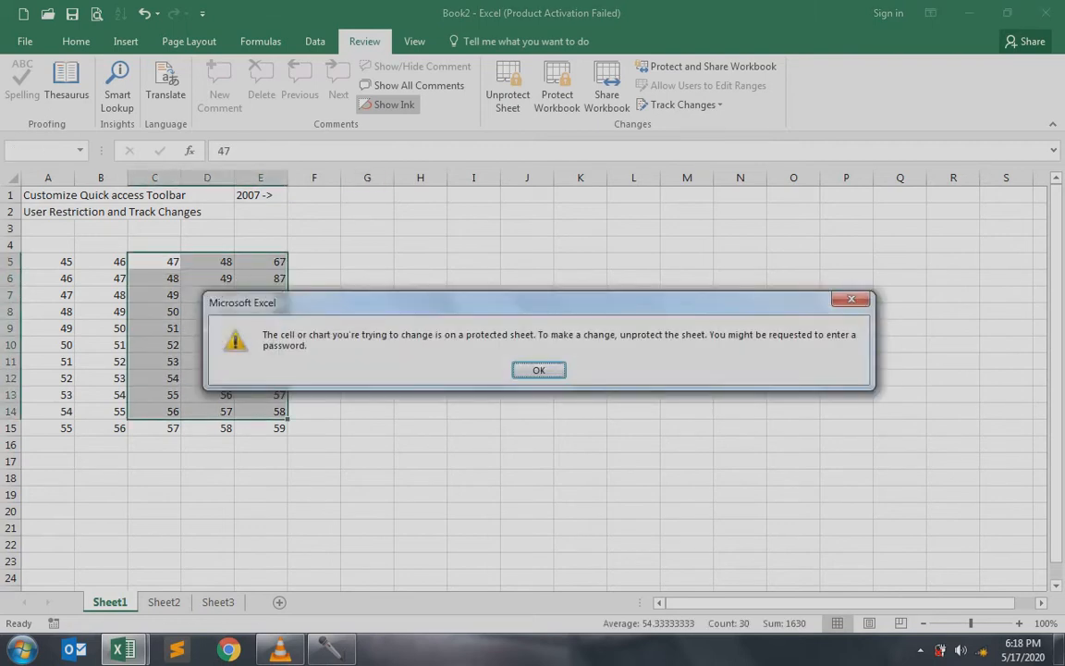
{"action": "key", "text": "Return"}
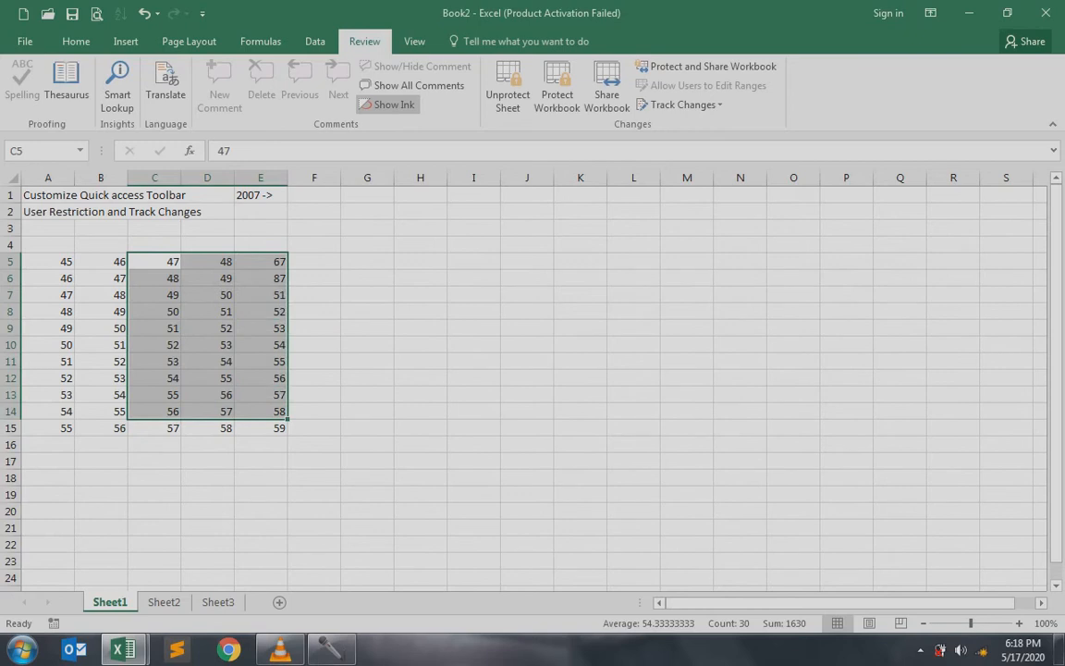
{"action": "left_click", "coordinate": [260, 312]}
{"action": "left_click", "coordinate": [207, 295]}
{"action": "left_click_drag", "start_coordinate": [207, 261], "coordinate": [207, 411]}
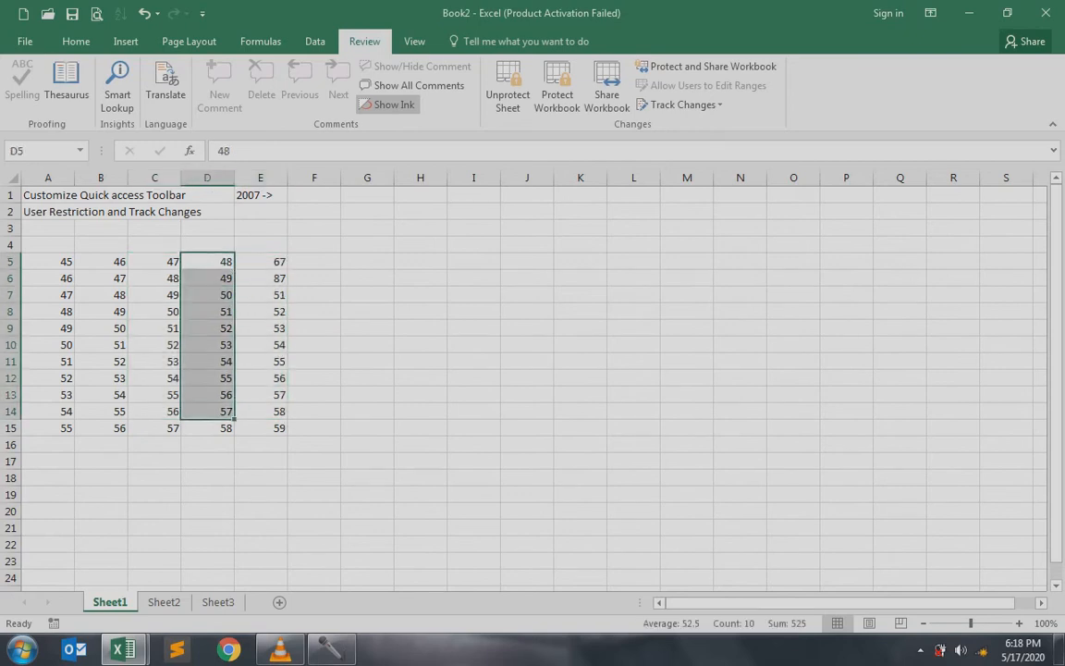
{"action": "left_click_drag", "start_coordinate": [261, 295], "coordinate": [261, 395]}
{"action": "left_click", "coordinate": [154, 378]}
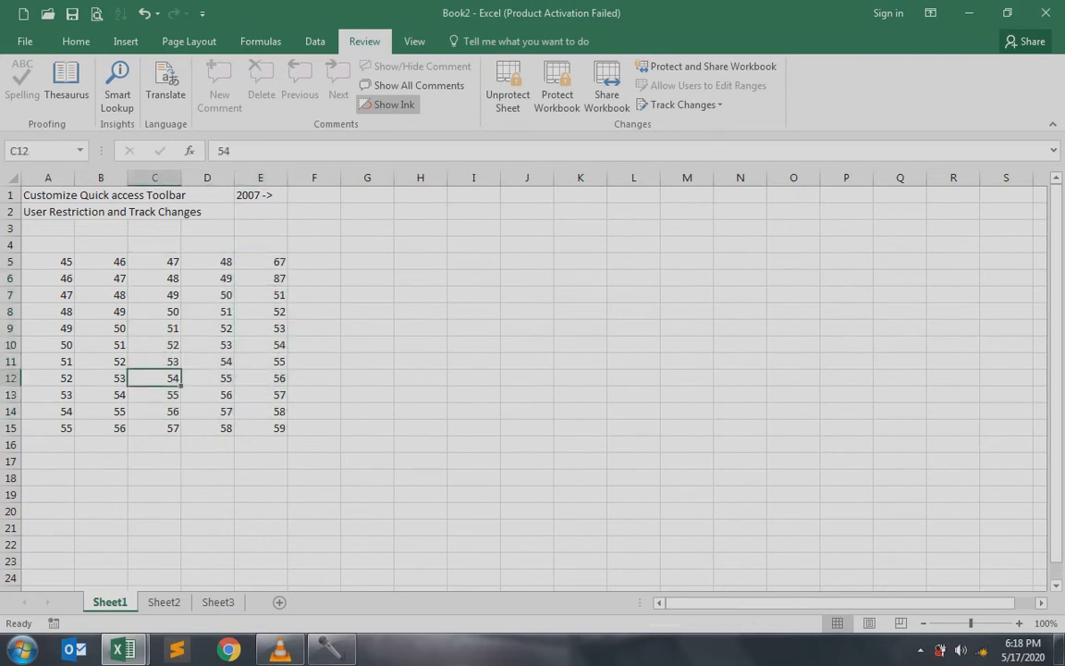
{"action": "double_click", "coordinate": [207, 295]}
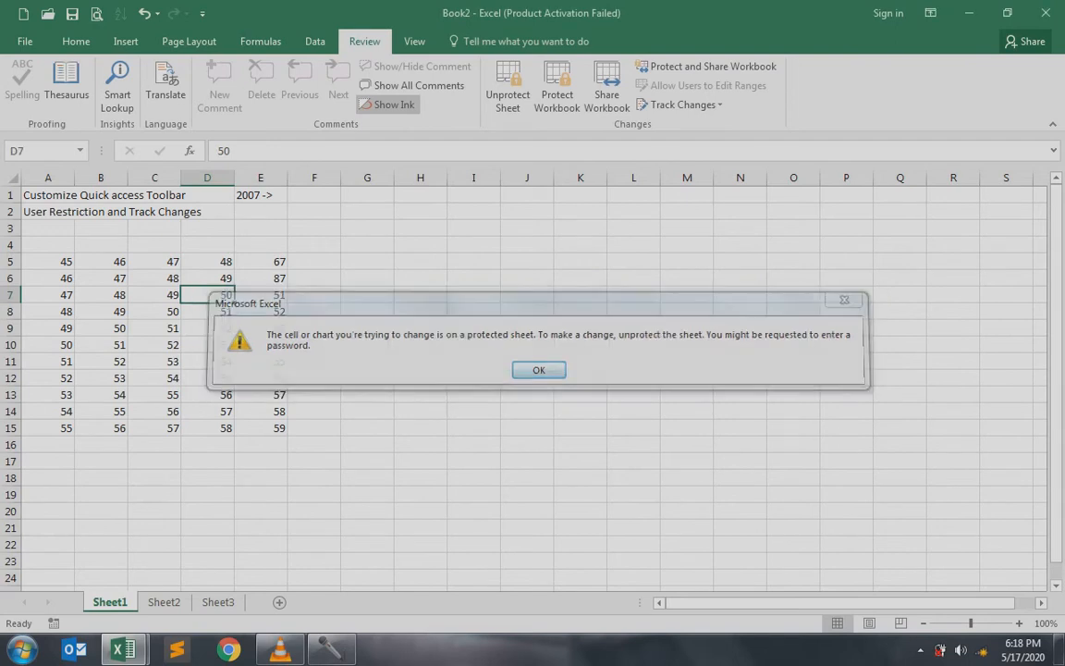
{"action": "key", "text": "Return"}
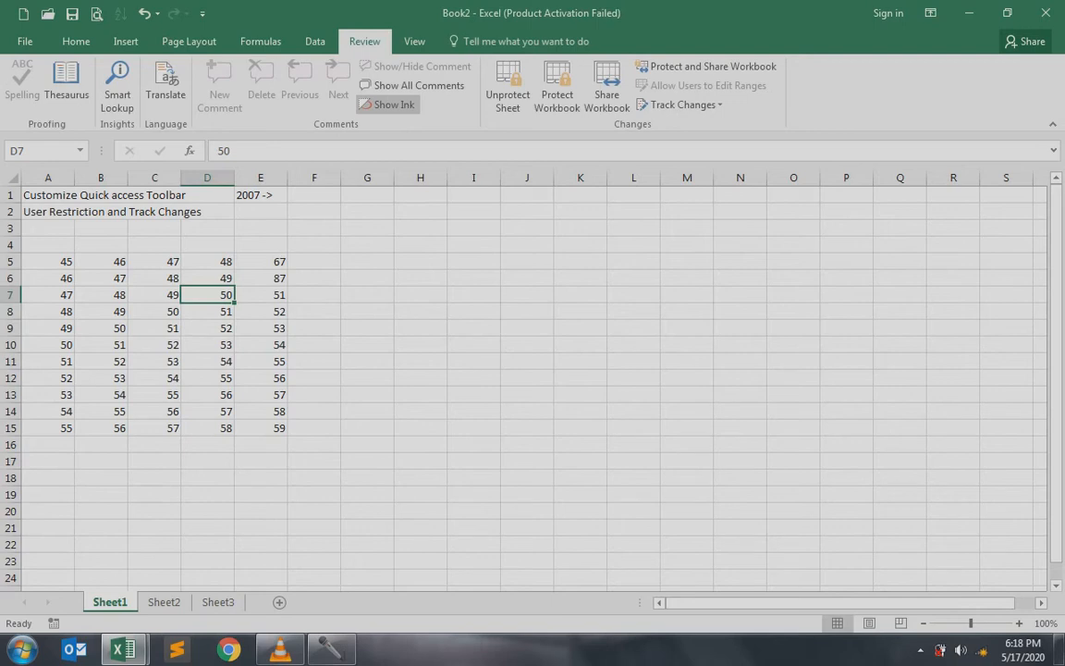
{"action": "left_click_drag", "start_coordinate": [48, 261], "coordinate": [261, 428]}
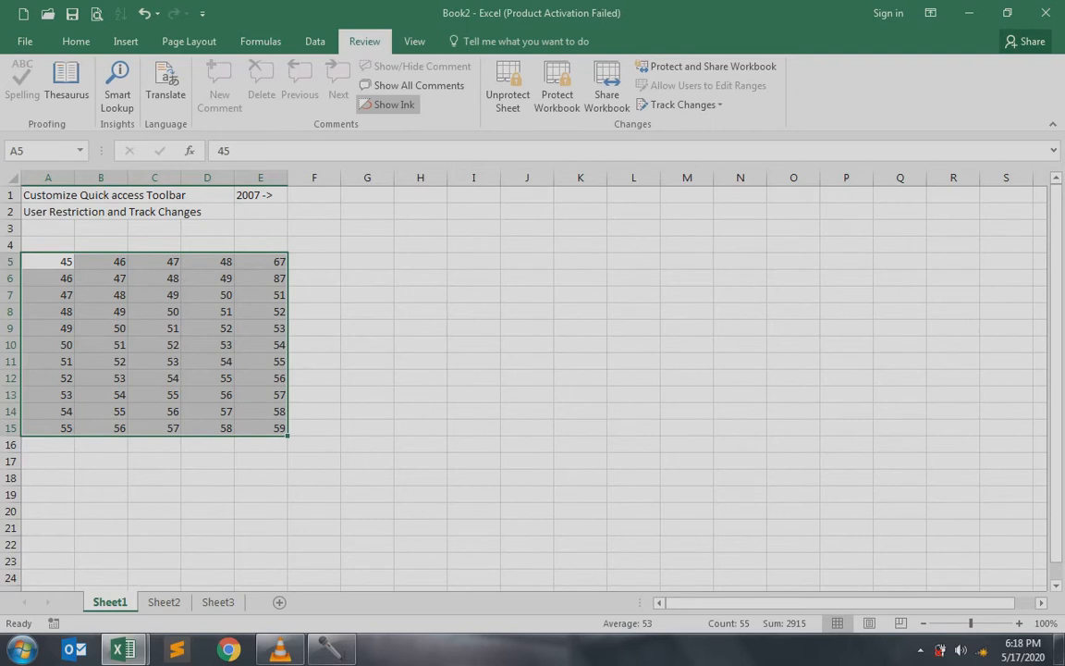
Copy Sheet1's A5:E15 number block to Sheet2 at A1, then return to Sheet1
{"action": "key", "text": "ctrl+c"}
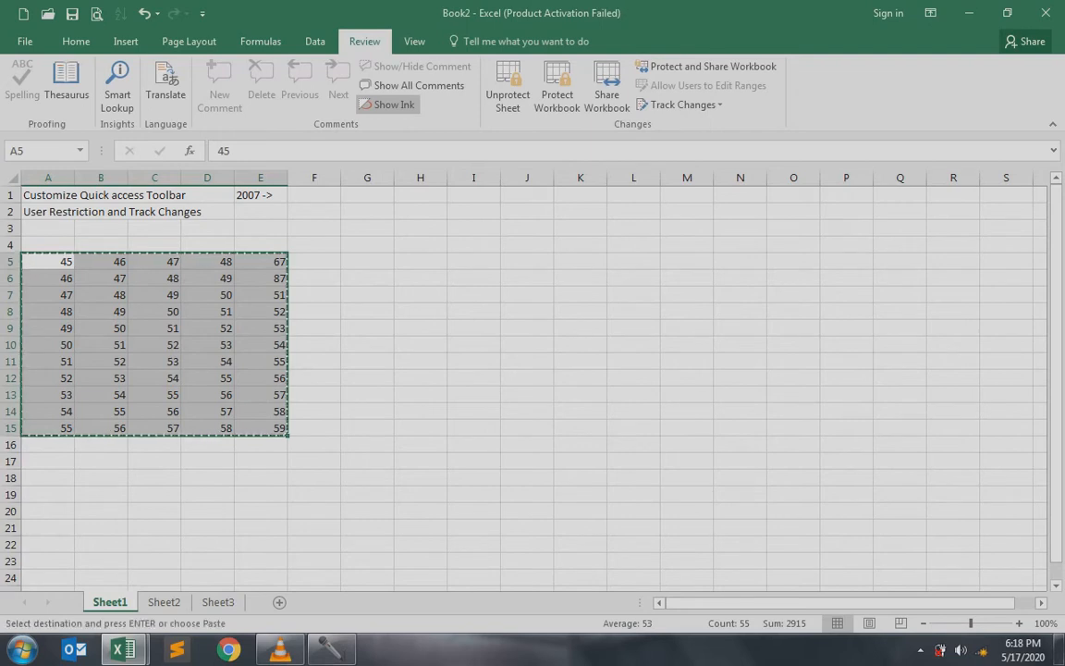
{"action": "key", "text": "ctrl+Page_Down"}
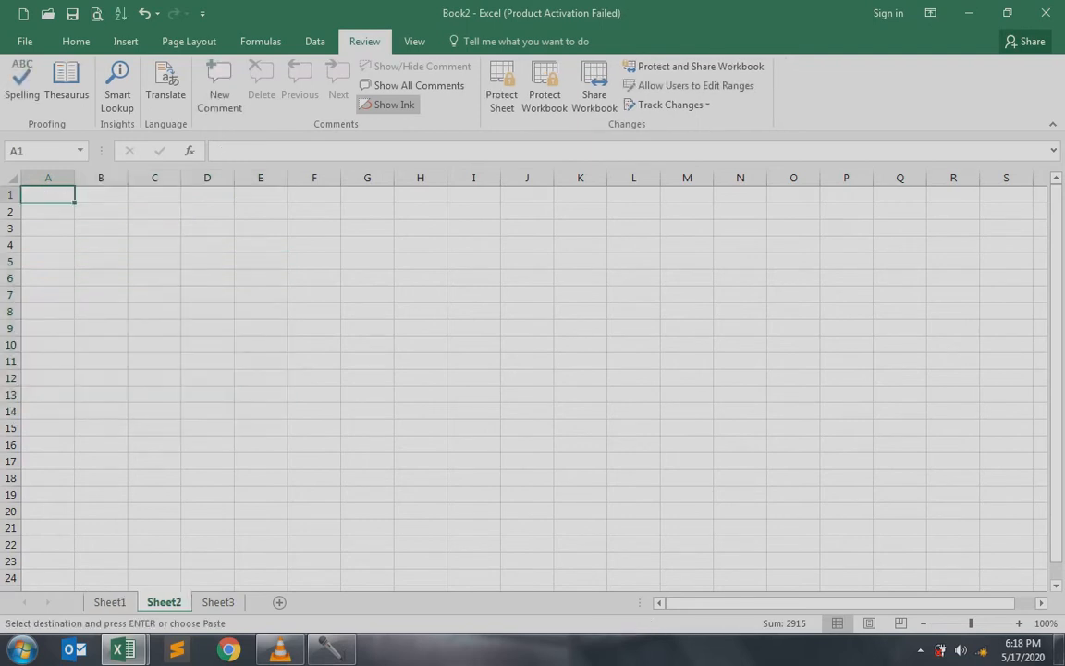
{"action": "key", "text": "ctrl+v"}
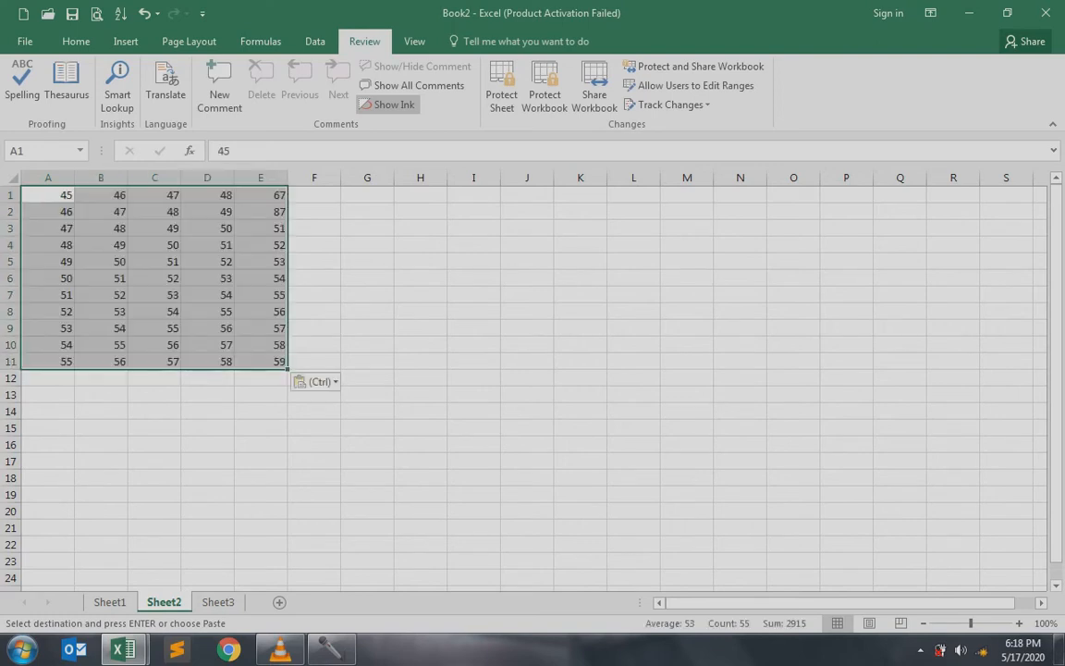
{"action": "key", "text": "ctrl+Page_Up"}
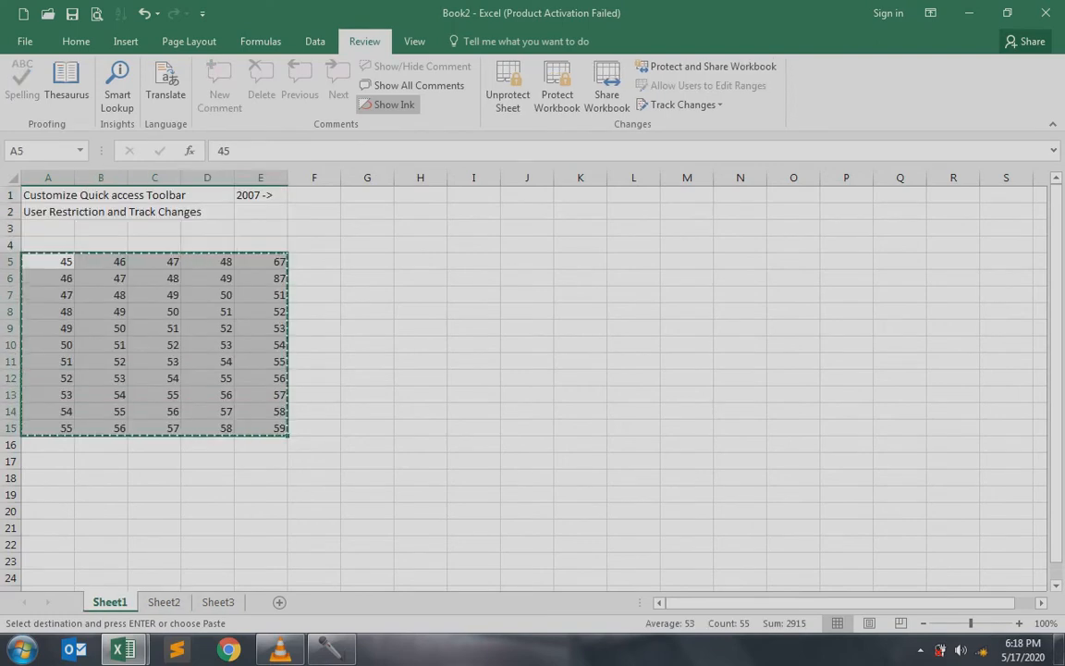
{"action": "left_click", "coordinate": [163, 601]}
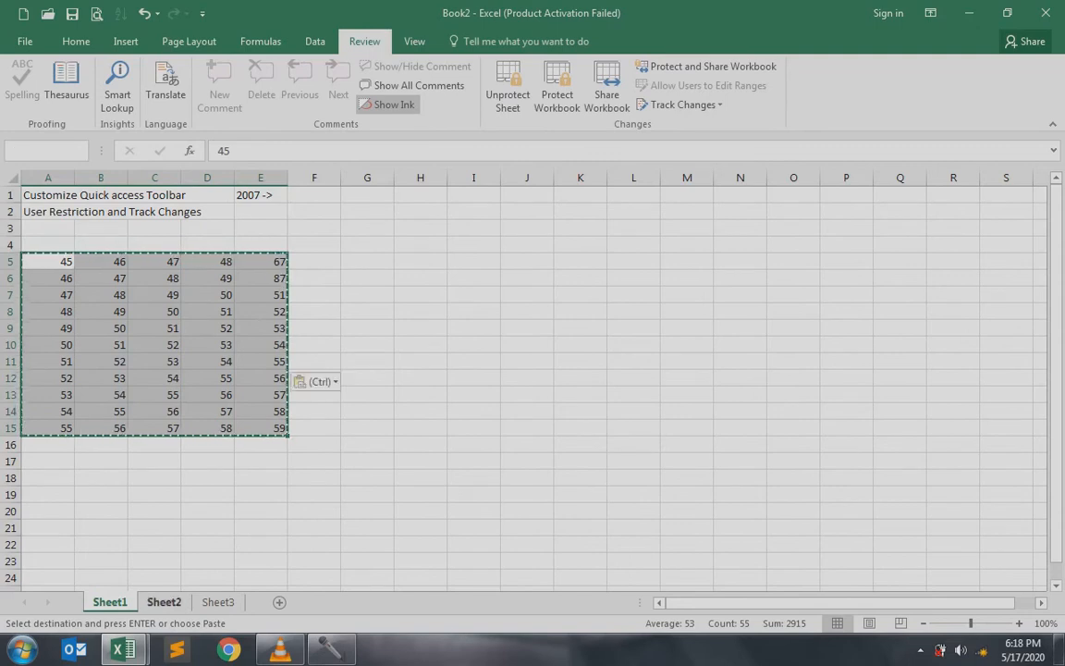
{"action": "left_click", "coordinate": [208, 245]}
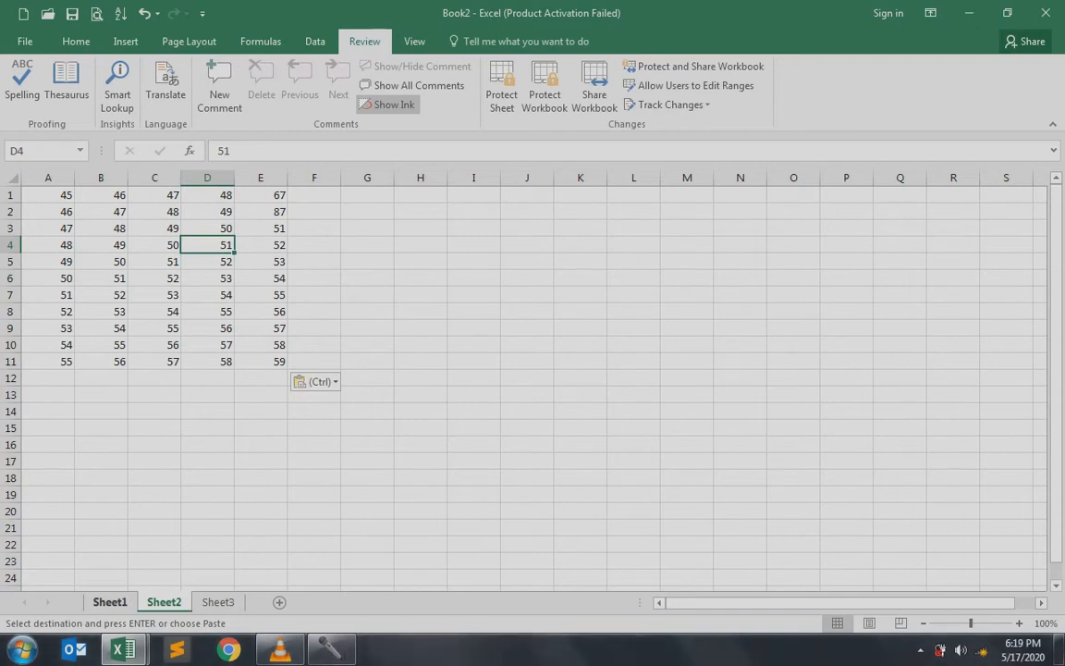
{"action": "left_click", "coordinate": [109, 601]}
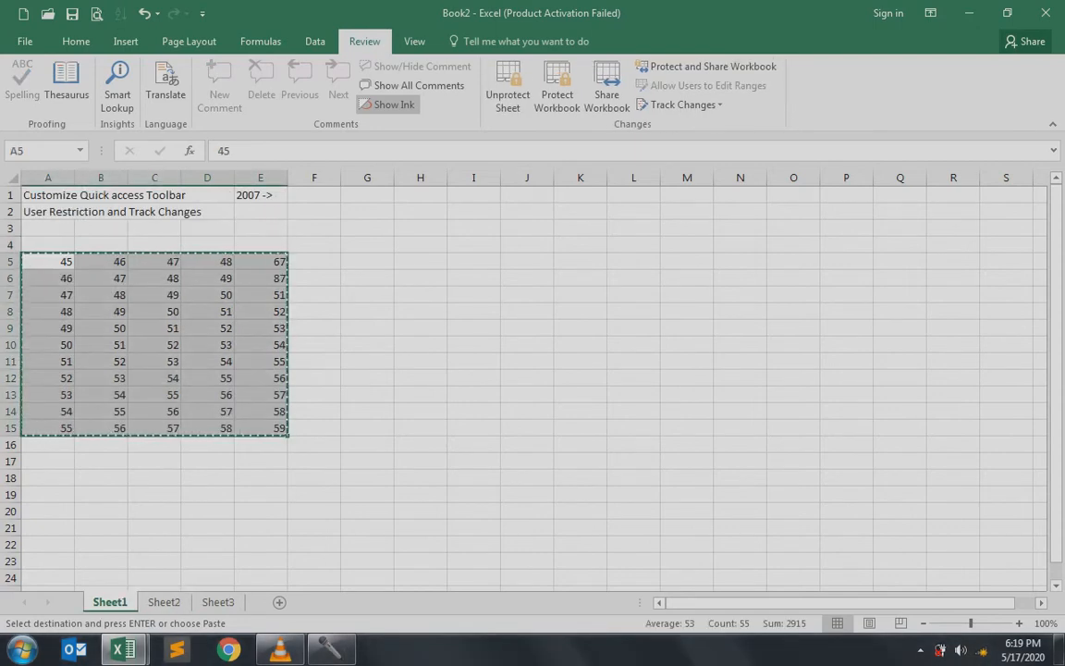
{"action": "key", "text": "Escape"}
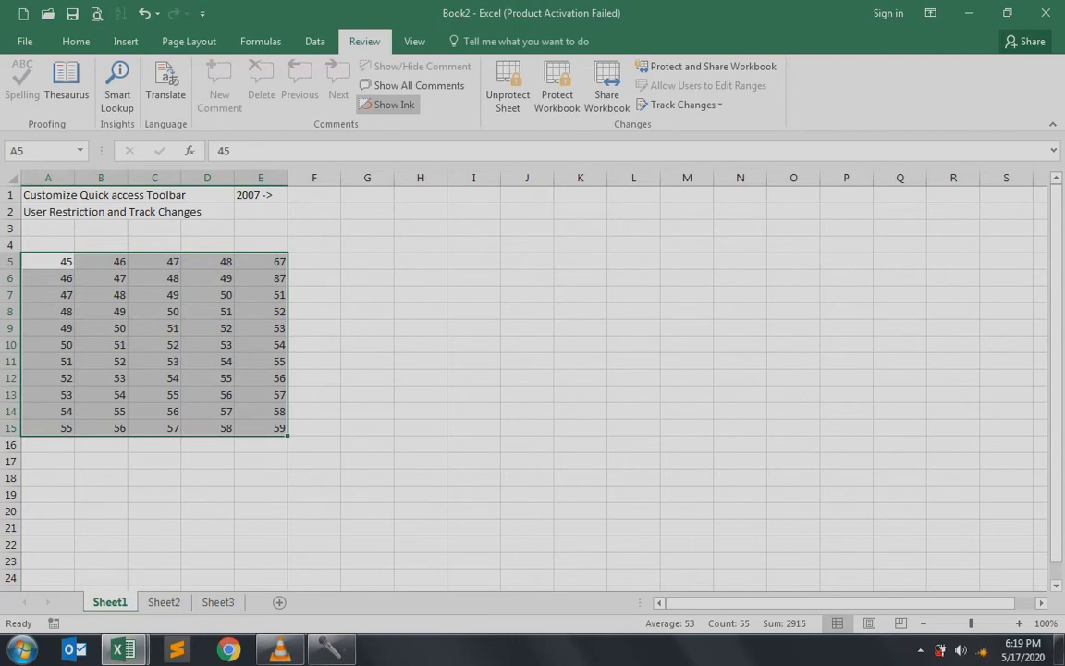
Unprotect Sheet1 by entering its password
{"action": "left_click", "coordinate": [508, 87]}
{"action": "type", "text": "123"}
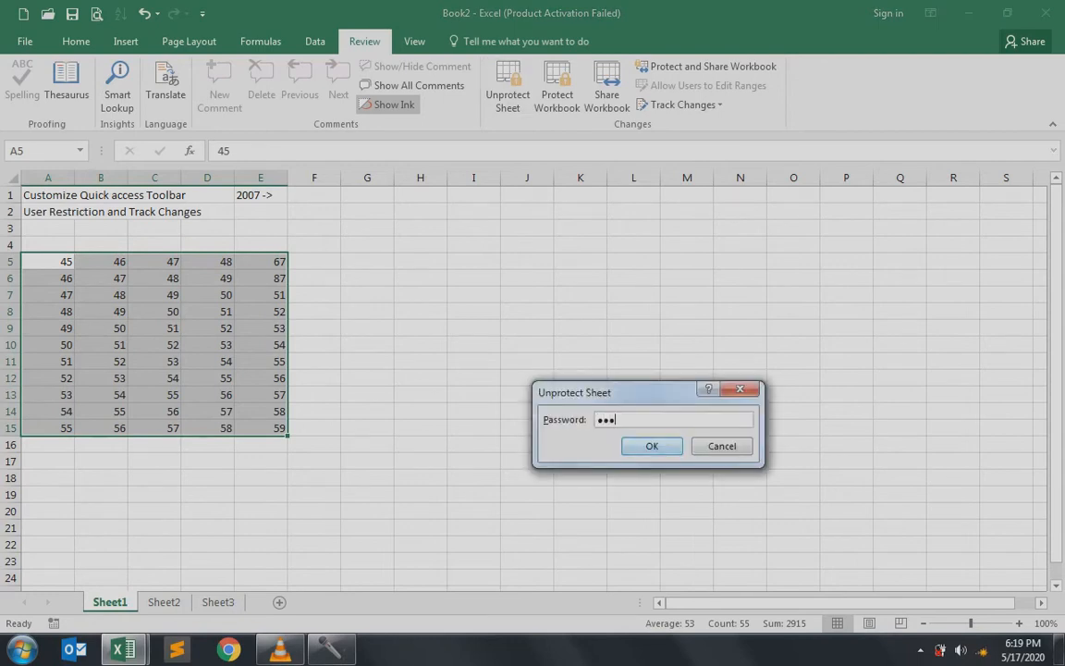
{"action": "key", "text": "Return"}
Review the Protect Sheet options and cancel without protecting the sheet
{"action": "left_click", "coordinate": [501, 88]}
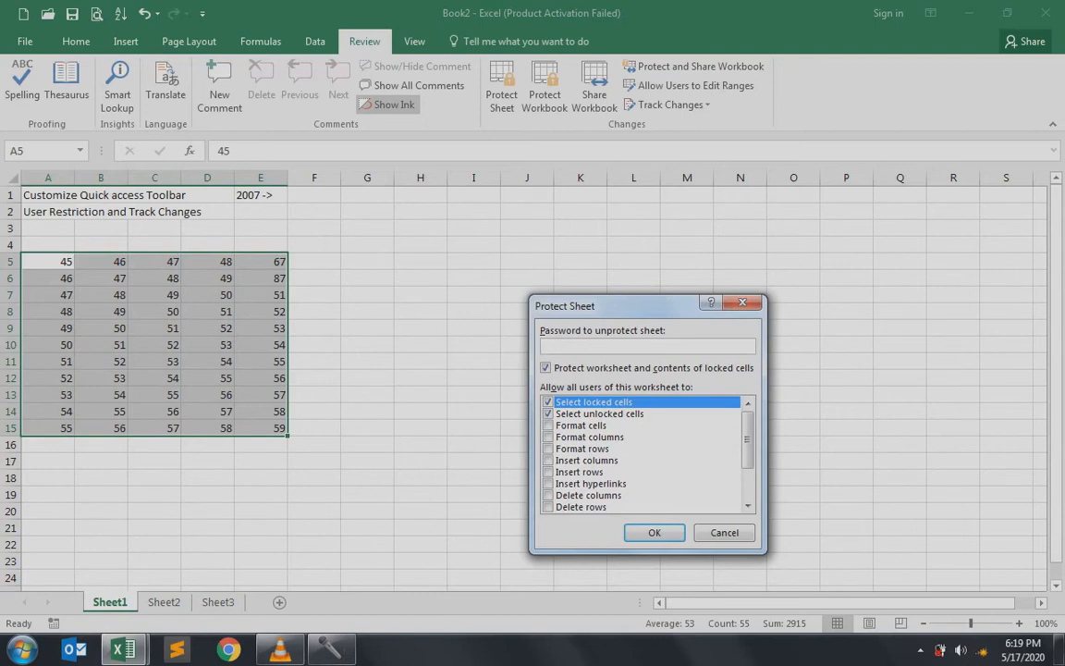
{"action": "mouse_move", "coordinate": [747, 439]}
{"action": "left_mouse_down"}
{"action": "mouse_move", "coordinate": [746, 469]}
{"action": "mouse_move", "coordinate": [747, 439]}
{"action": "left_mouse_up"}
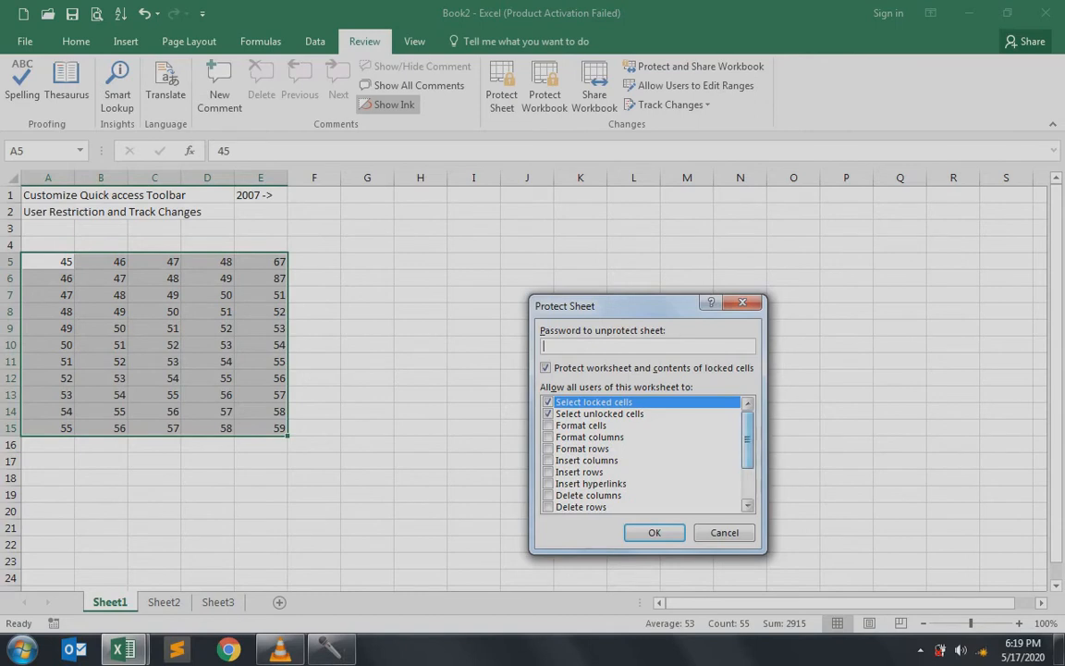
{"action": "left_click", "coordinate": [724, 533]}
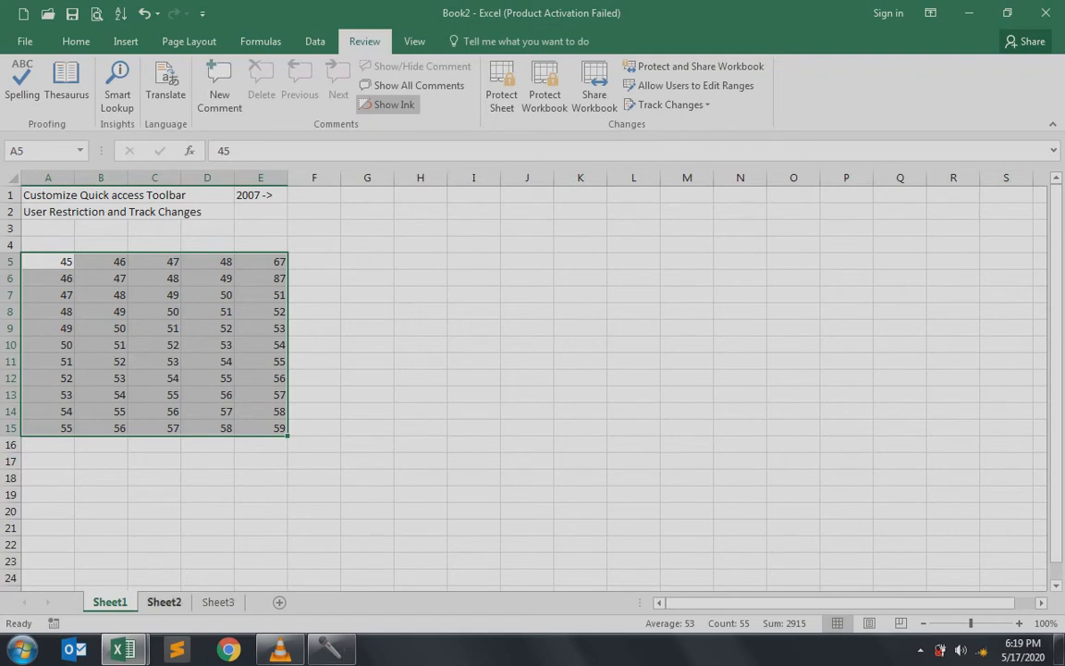
Return to Sheet1 and check its tab menu for insert, delete, rename and move options
{"action": "left_click", "coordinate": [164, 602]}
{"action": "left_click", "coordinate": [109, 602]}
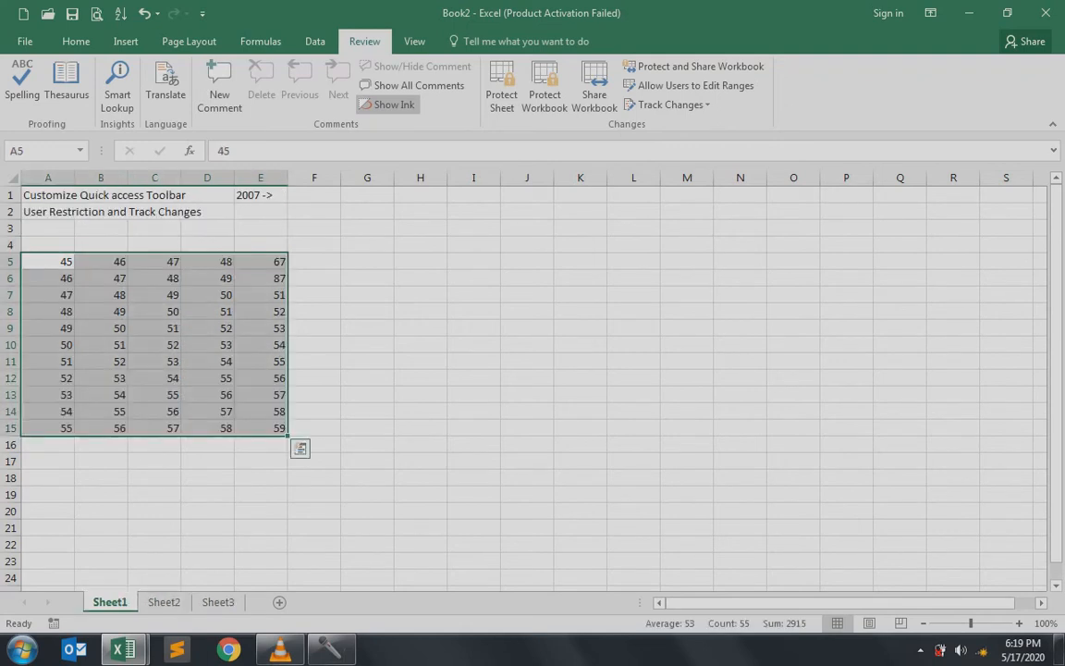
{"action": "right_click", "coordinate": [121, 600]}
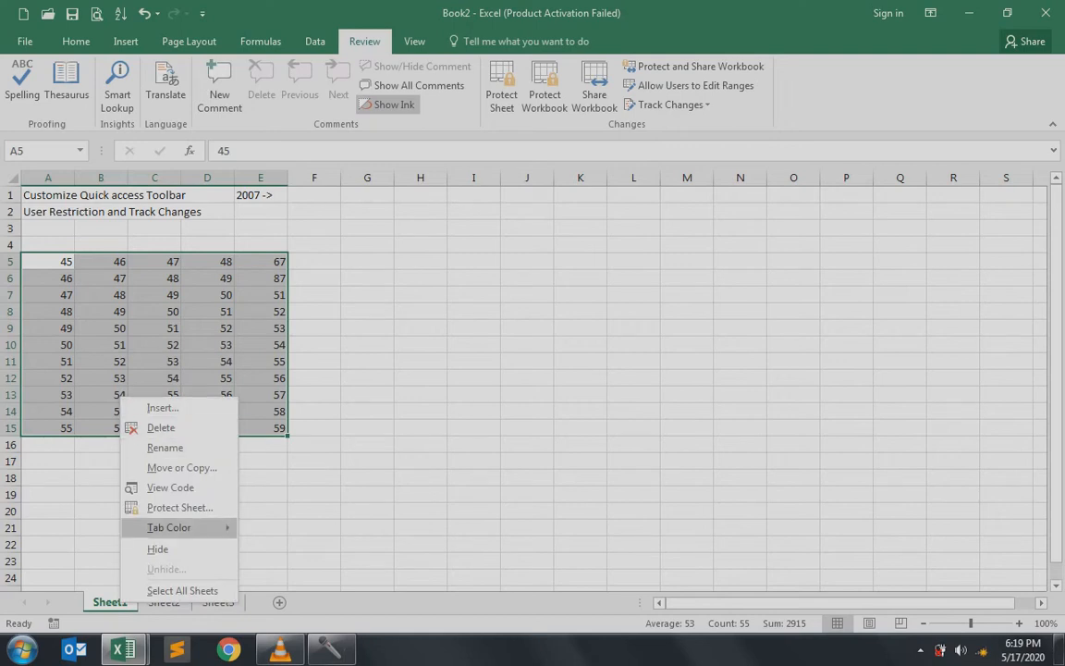
{"action": "key", "text": "Escape"}
Select B17 on Sheet1, recheck the tab's sheet options, then start Protect Workbook
{"action": "left_click", "coordinate": [163, 602]}
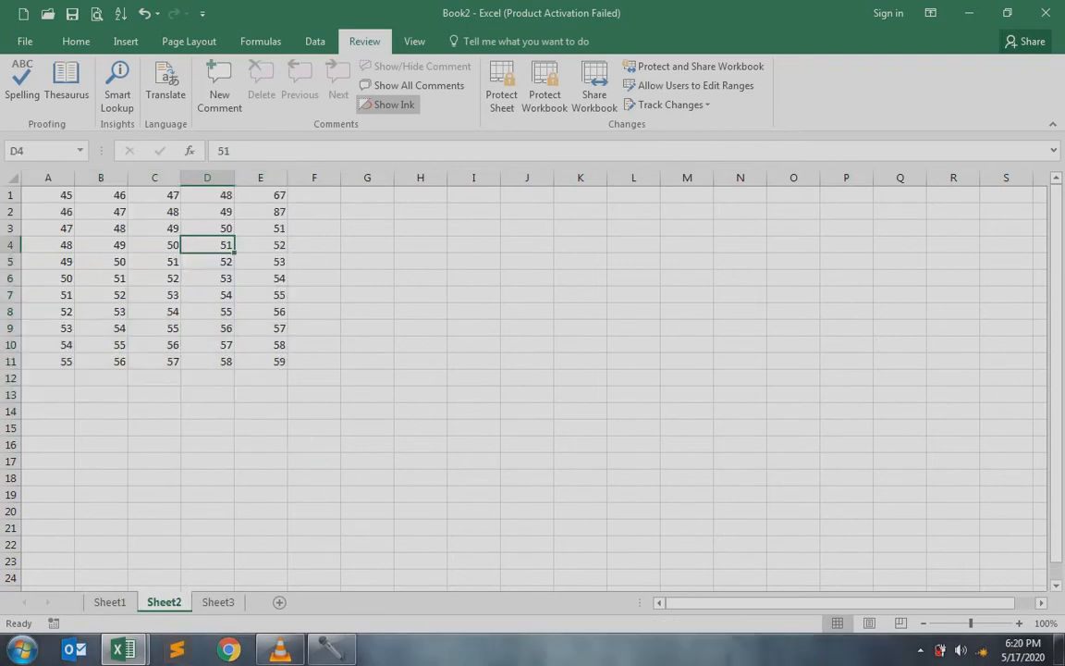
{"action": "left_click", "coordinate": [207, 444]}
{"action": "left_click", "coordinate": [109, 602]}
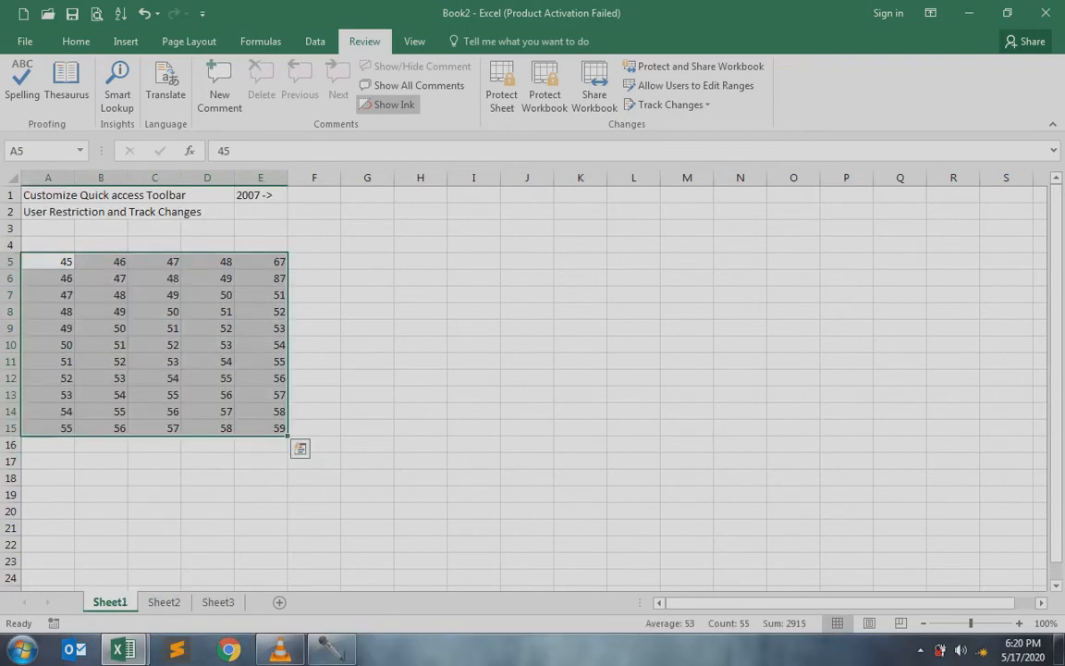
{"action": "left_click", "coordinate": [100, 461]}
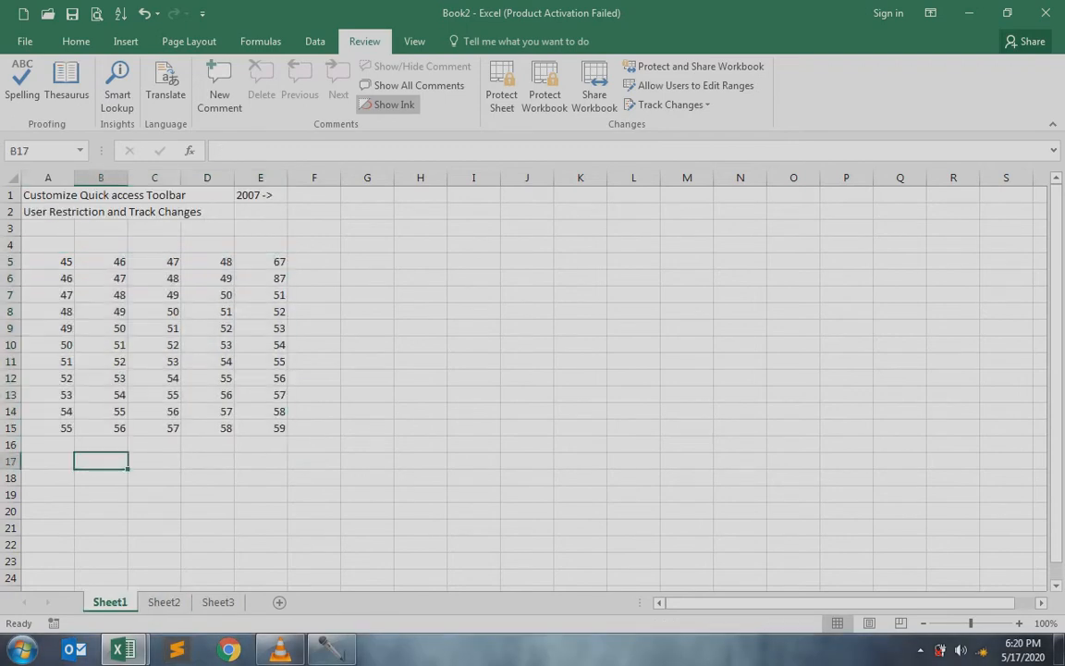
{"action": "right_click", "coordinate": [120, 601]}
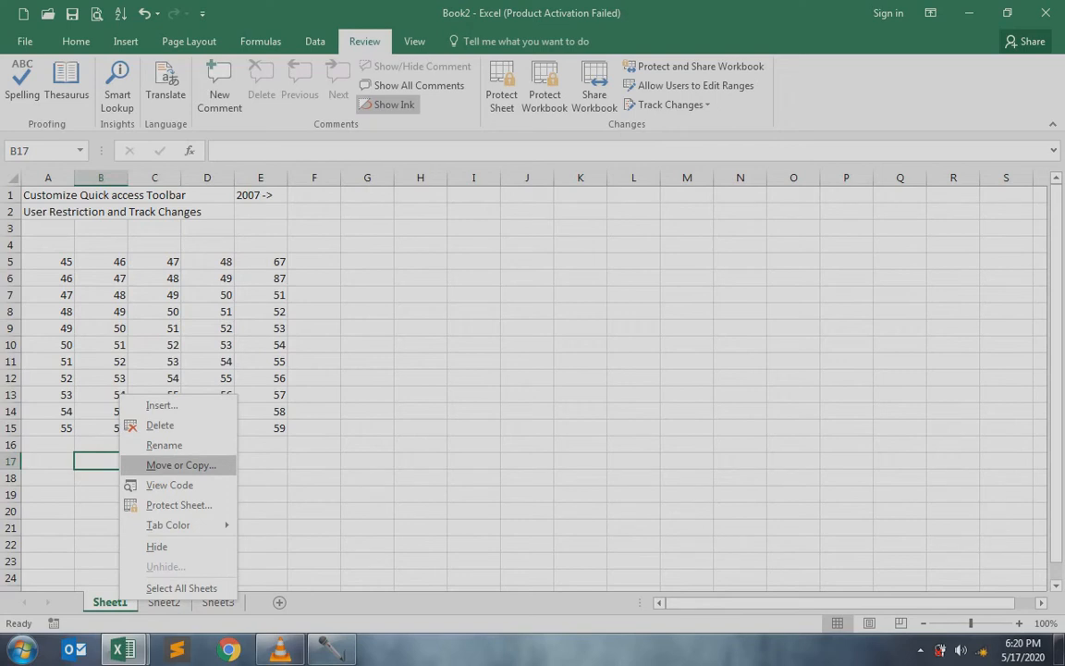
{"action": "mouse_move", "coordinate": [176, 525]}
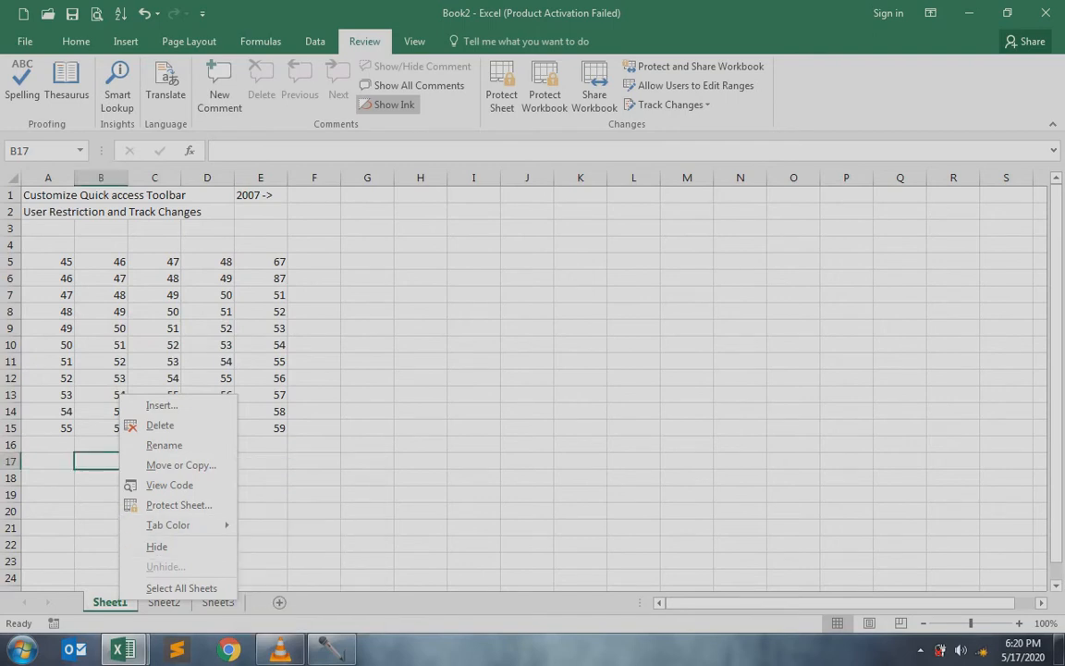
{"action": "key", "text": "Escape"}
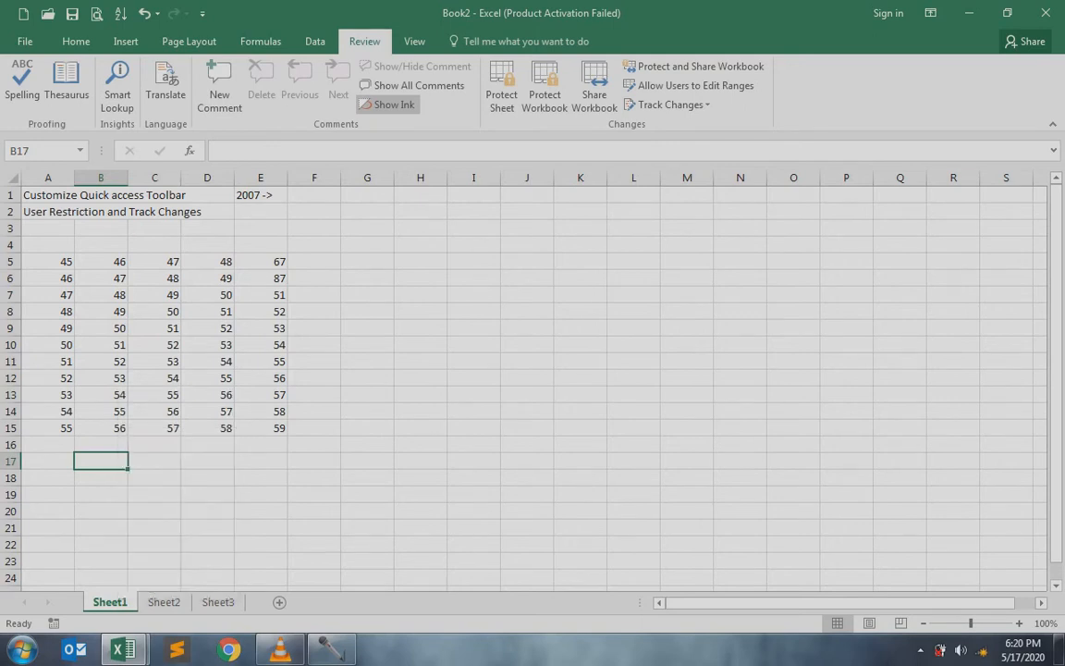
{"action": "left_click", "coordinate": [544, 88]}
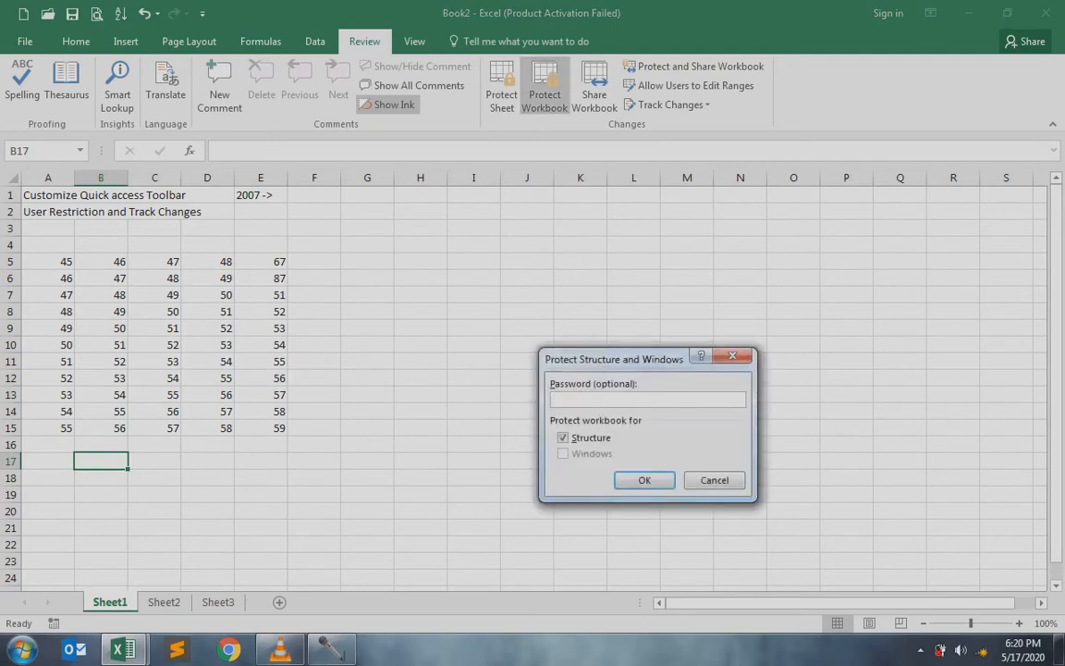
Protect the workbook structure with a password, entered and confirmed
{"action": "type", "text": "123"}
{"action": "key", "text": "Return"}
{"action": "type", "text": "123"}
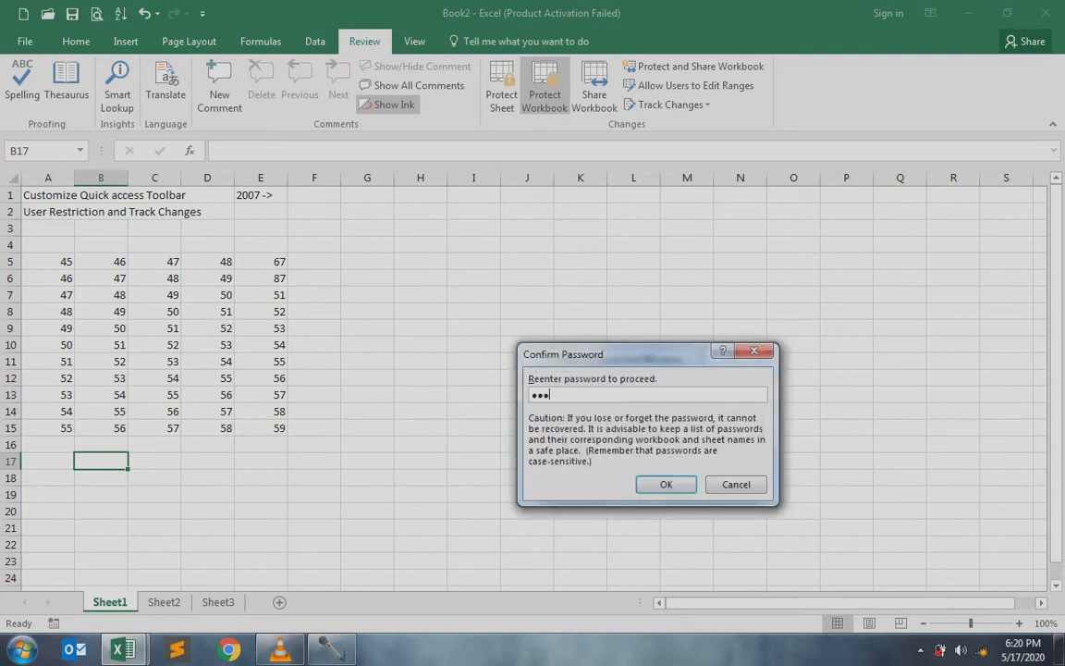
{"action": "key", "text": "Return"}
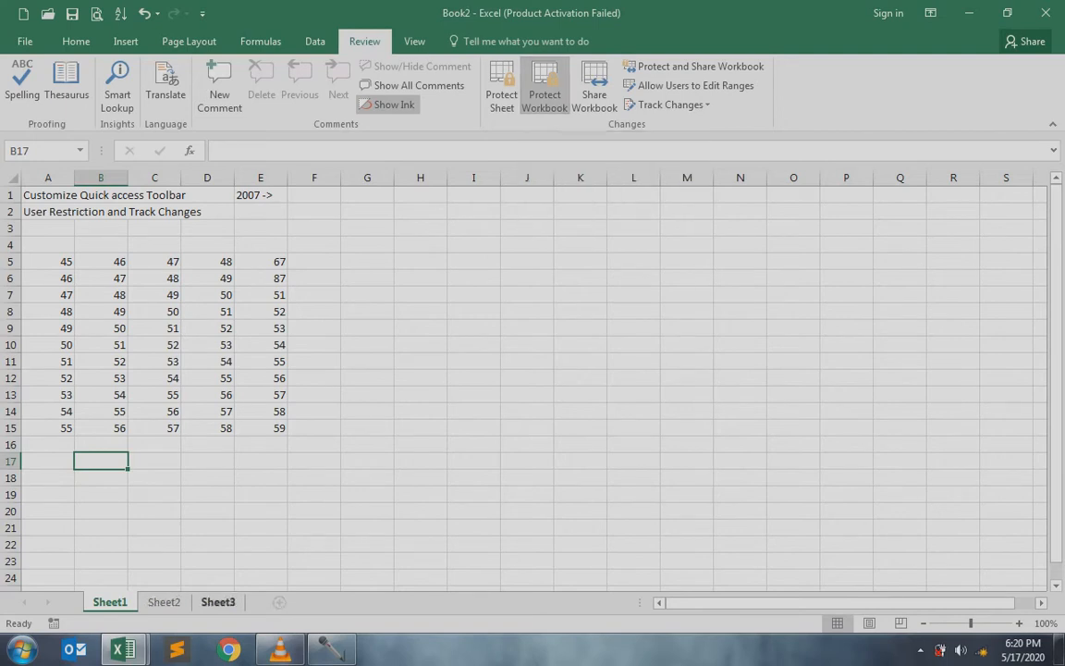
Confirm that Sheet2's tab menu blocks sheet operations, and cycle through all sheets
{"action": "right_click", "coordinate": [174, 601]}
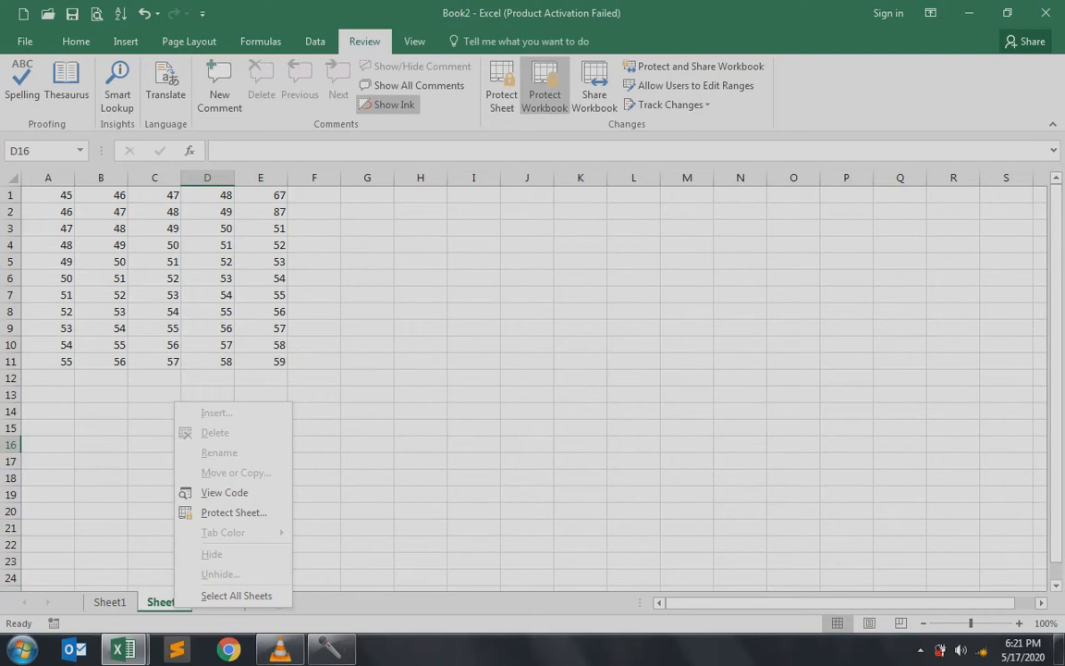
{"action": "key", "text": "Escape"}
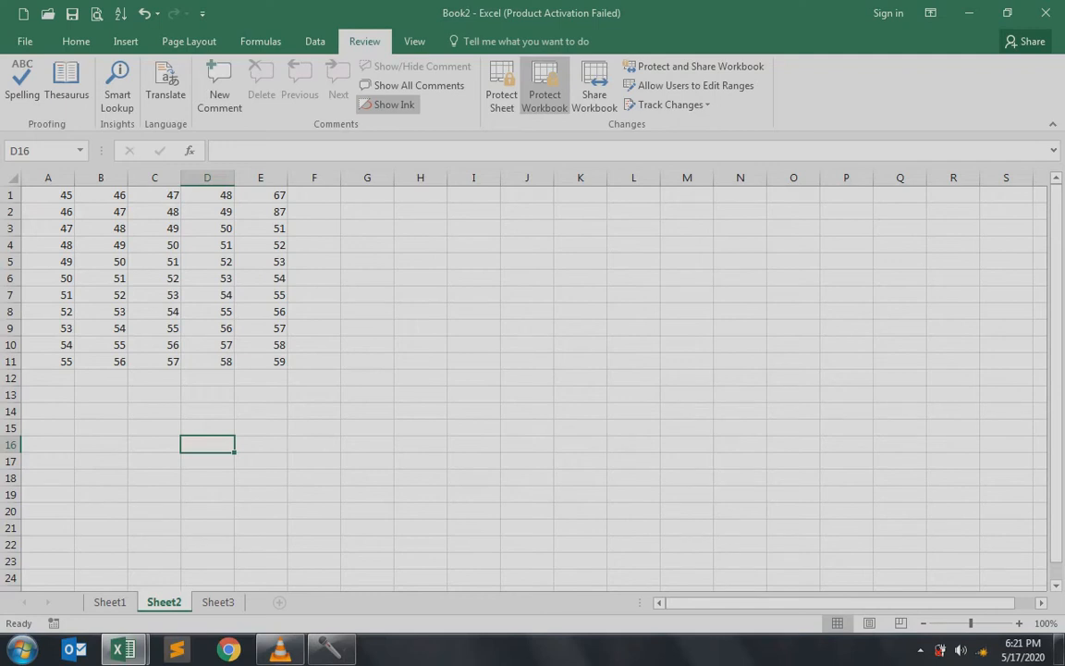
{"action": "left_click", "coordinate": [109, 602]}
{"action": "left_click", "coordinate": [164, 602]}
{"action": "left_click", "coordinate": [218, 602]}
{"action": "left_click", "coordinate": [164, 602]}
{"action": "left_click", "coordinate": [109, 602]}
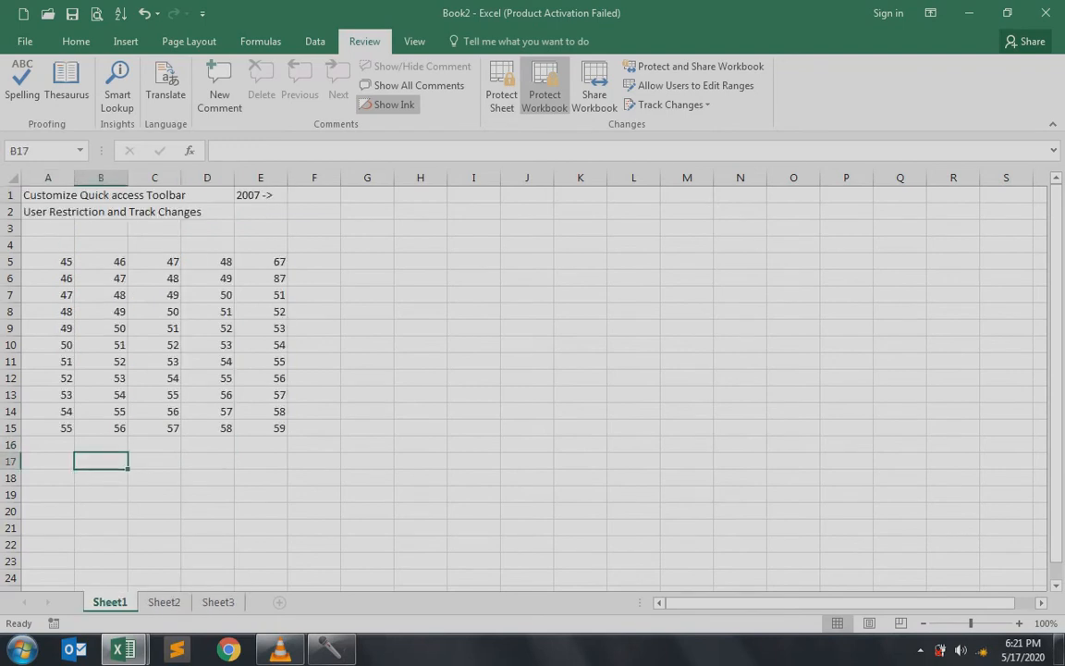
Type 'hg hjgj' in Sheet1's D17, delete it again, then go to Sheet3
{"action": "left_click", "coordinate": [207, 461]}
{"action": "type", "text": "hg hjgj"}
{"action": "key", "text": "Return"}
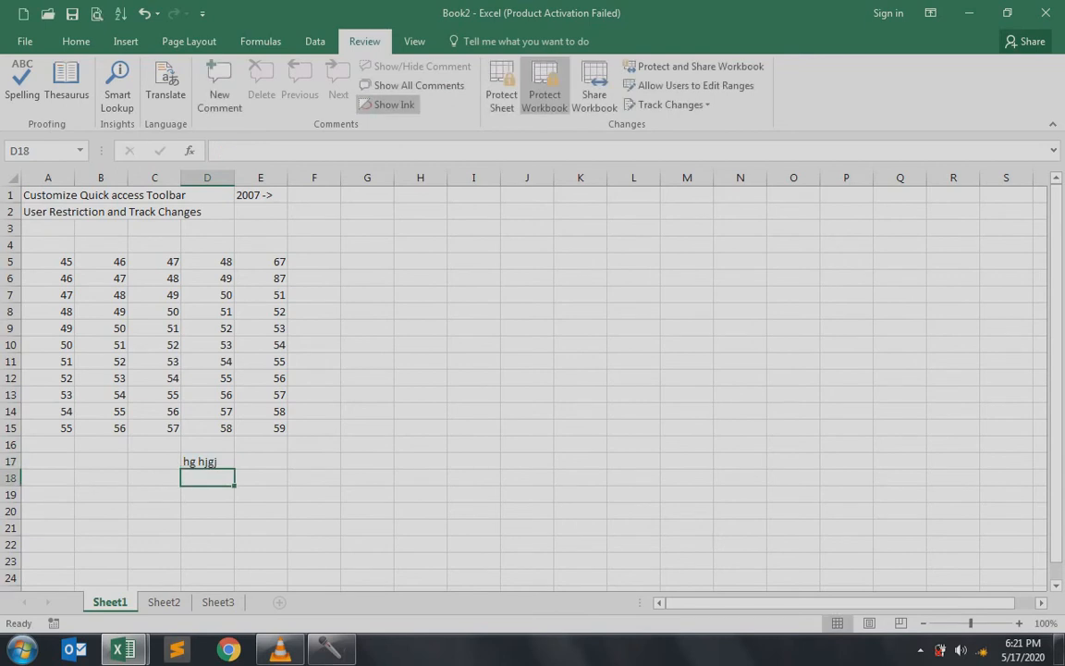
{"action": "left_click", "coordinate": [207, 462]}
{"action": "key", "text": "Delete"}
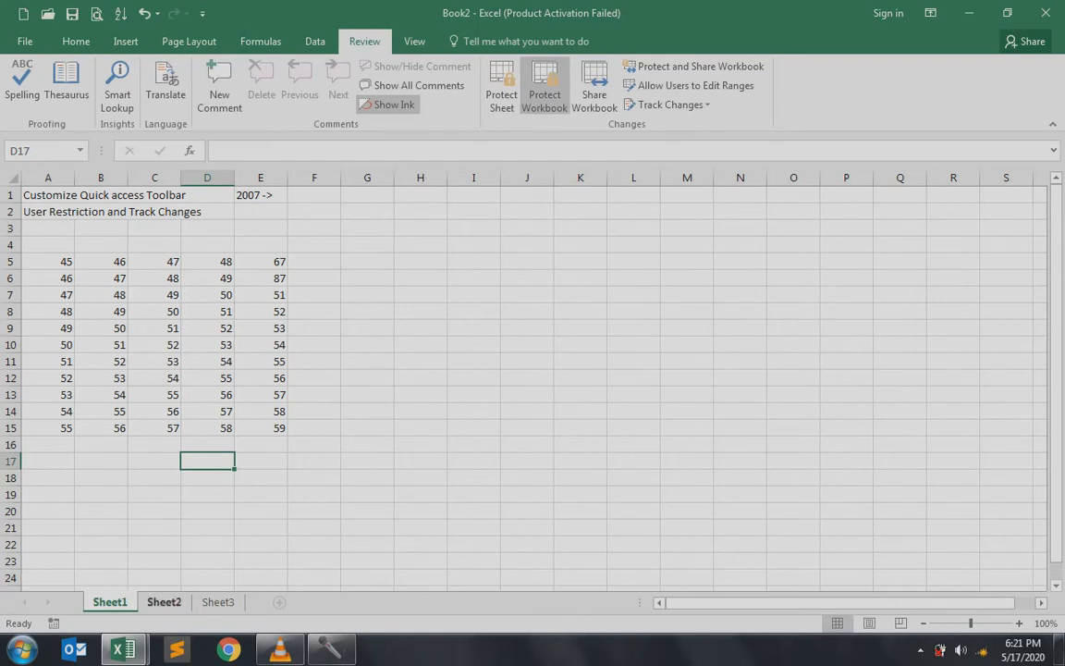
{"action": "left_click", "coordinate": [218, 602]}
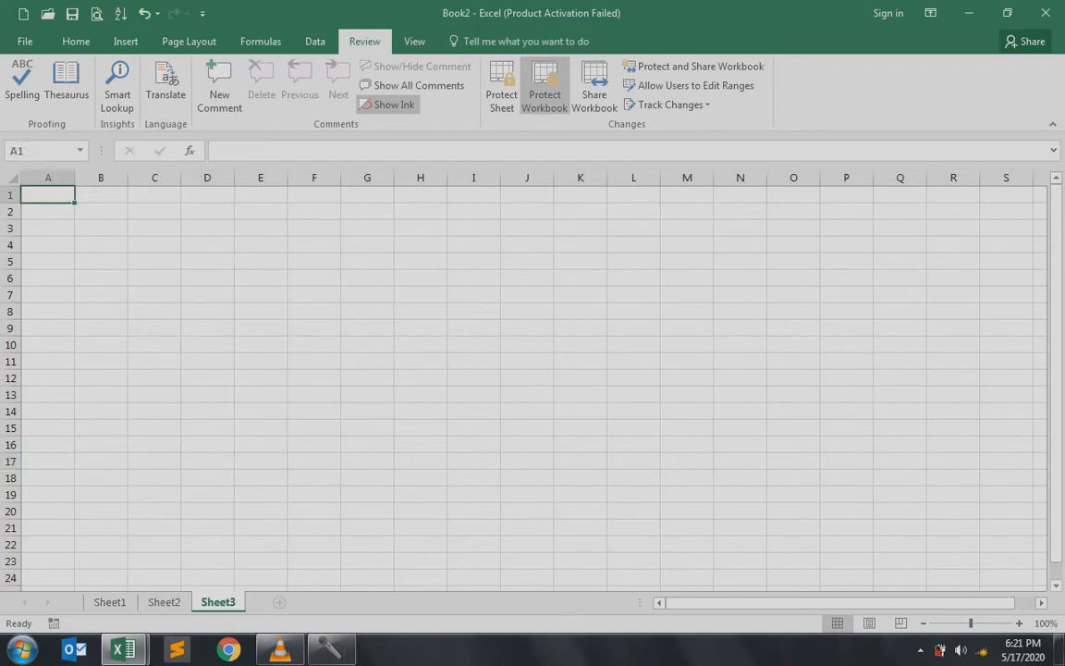
Unprotect the workbook structure with its password and go back to Sheet1
{"action": "left_click", "coordinate": [261, 445]}
{"action": "left_click", "coordinate": [545, 87]}
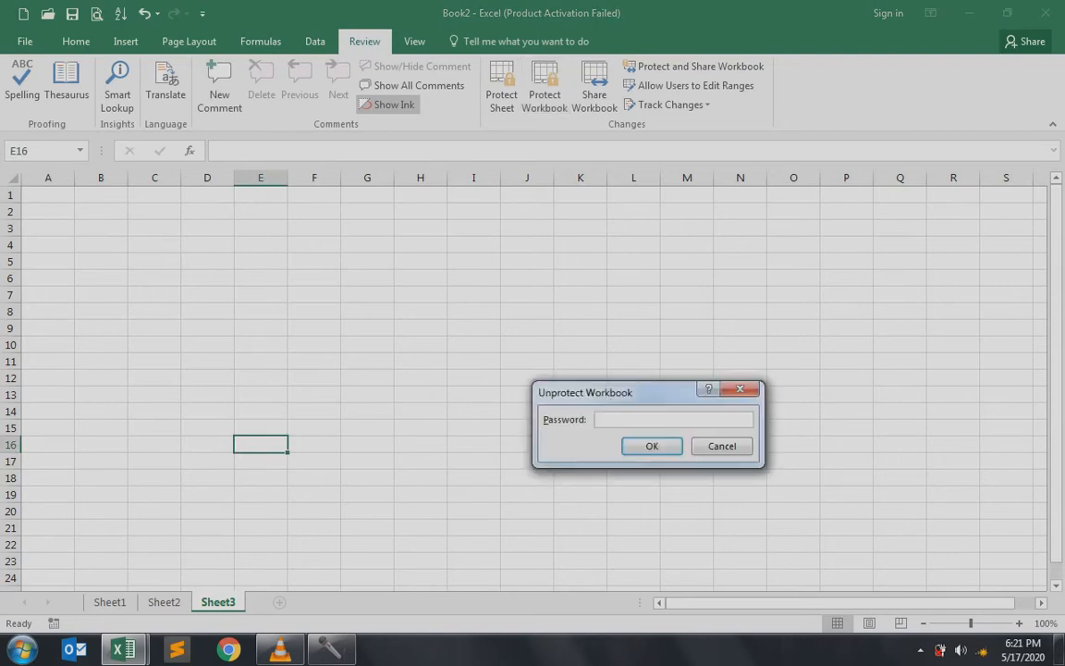
{"action": "type", "text": "123"}
{"action": "key", "text": "Return"}
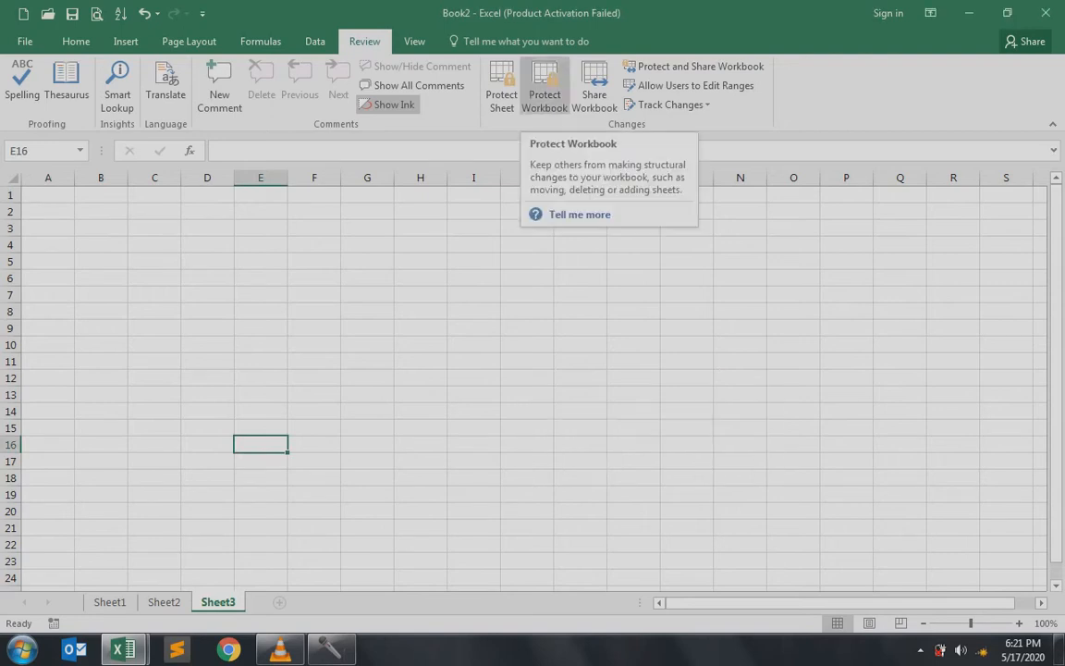
{"action": "left_click", "coordinate": [473, 312]}
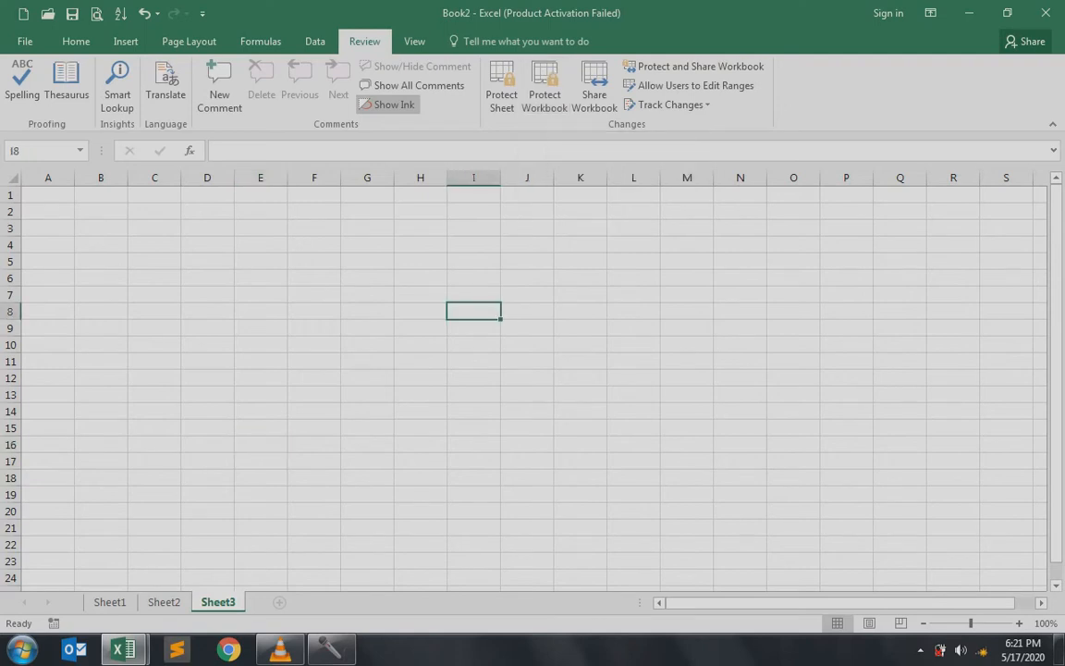
{"action": "left_click", "coordinate": [109, 601]}
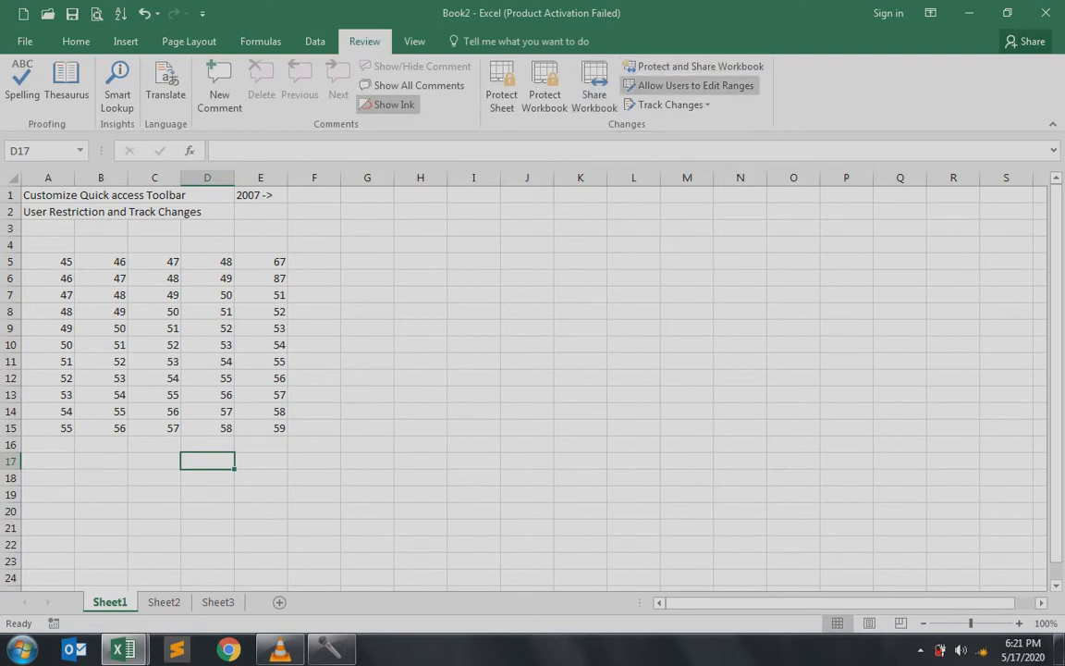
Enter the heading 'Multiple Users' in cell J5 to the right of the number grid
{"action": "left_click", "coordinate": [527, 262]}
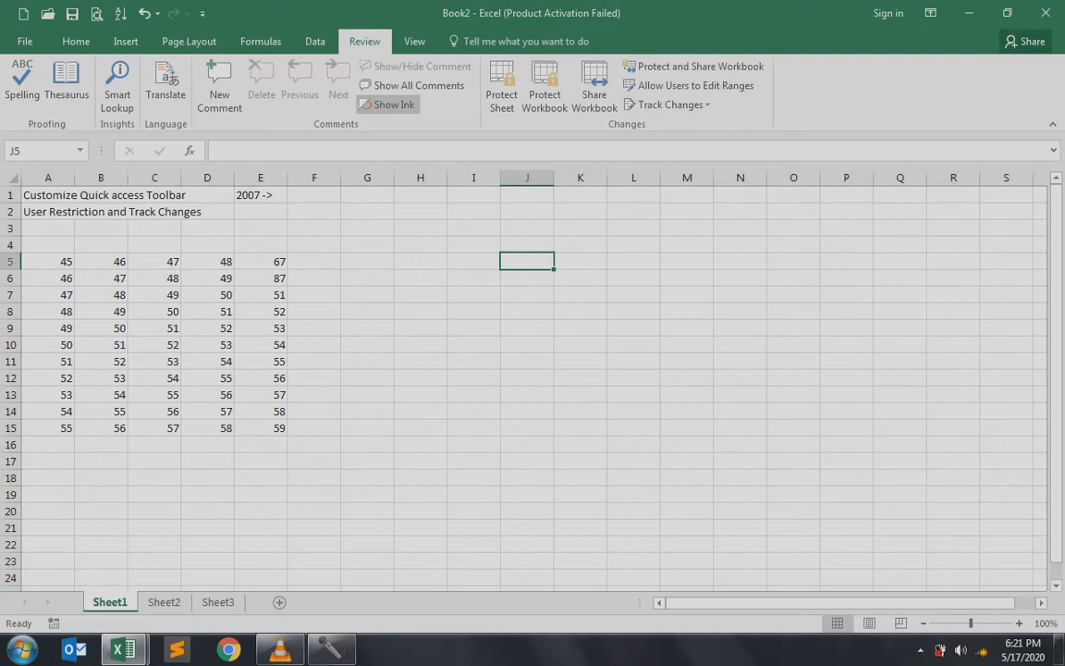
{"action": "type", "text": "Multiple Users"}
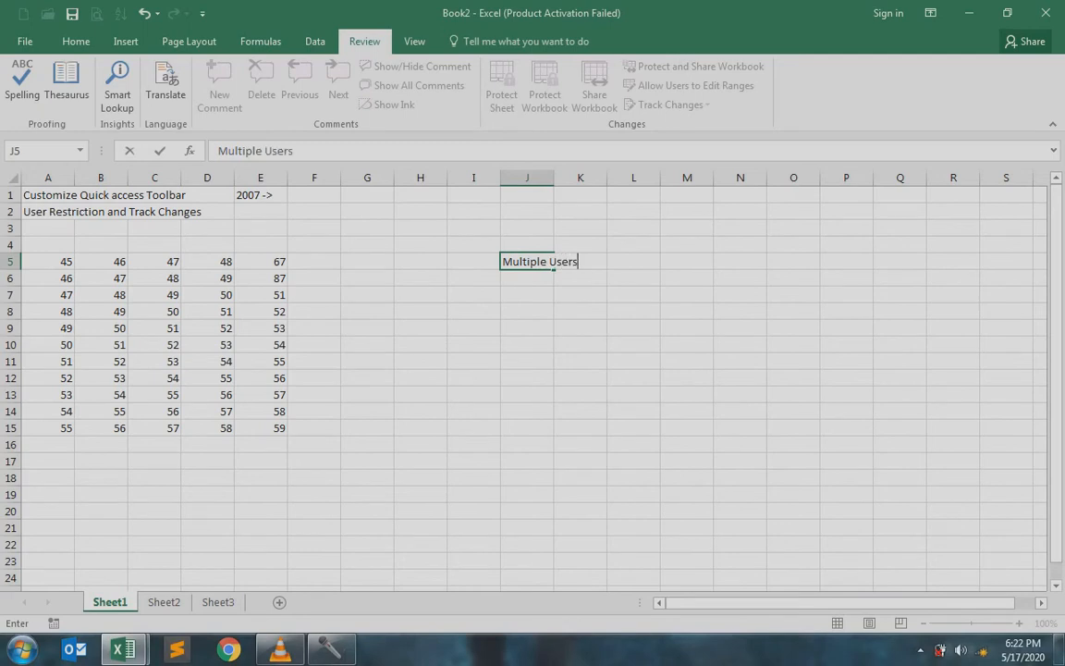
{"action": "key", "text": "Return"}
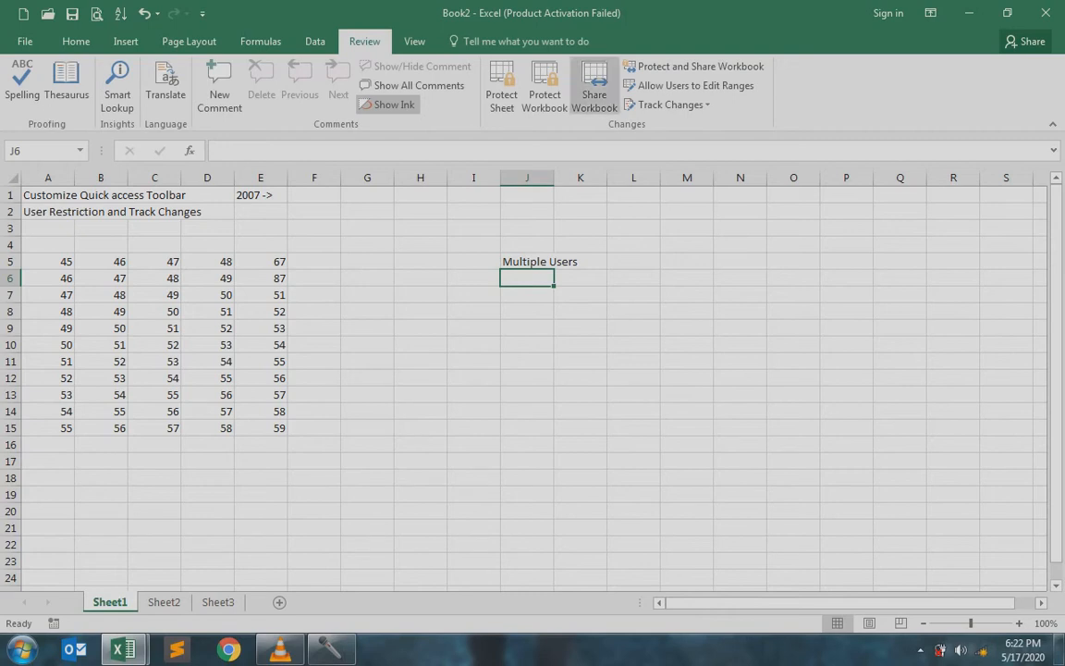
Share the workbook for simultaneous multi-user editing, updating changes automatically every 15 minutes
{"action": "left_click", "coordinate": [594, 88]}
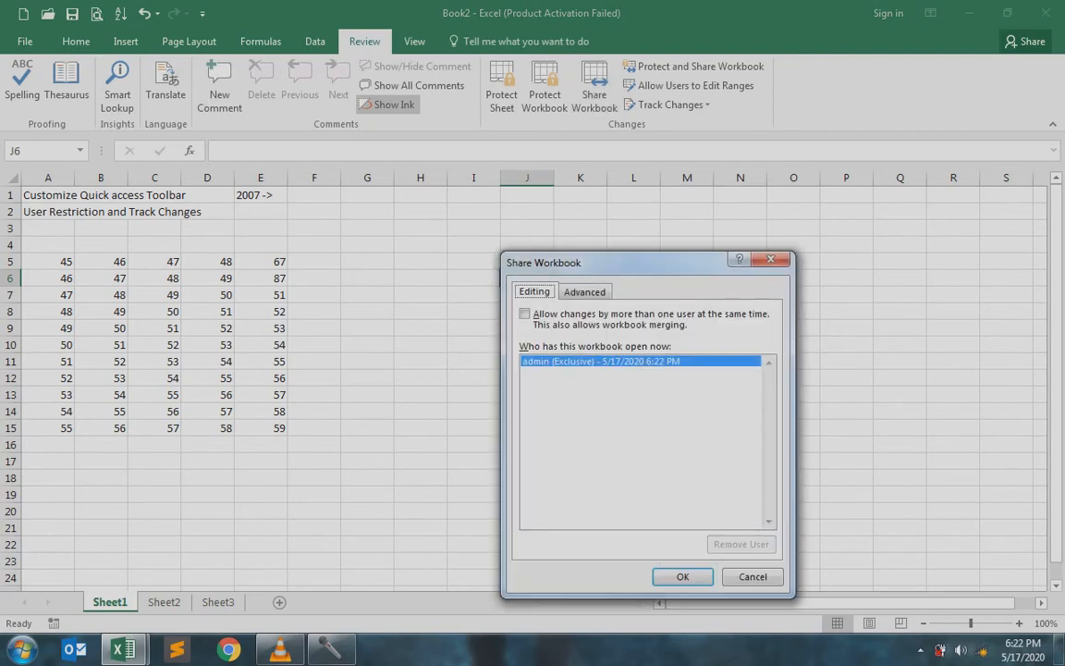
{"action": "left_click", "coordinate": [525, 314]}
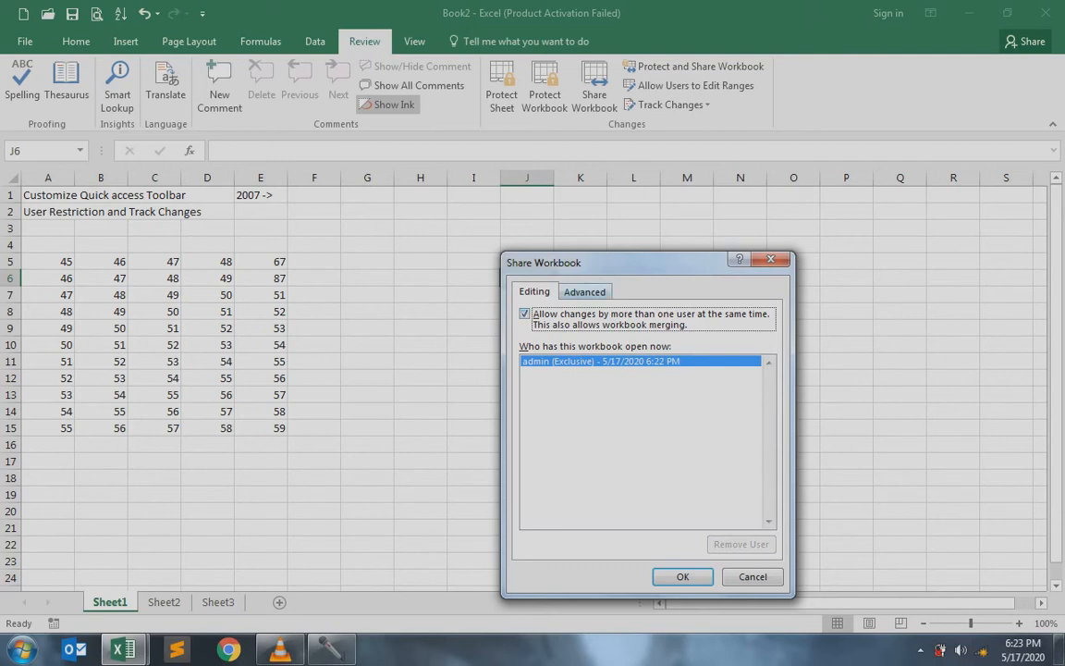
{"action": "left_click", "coordinate": [584, 292]}
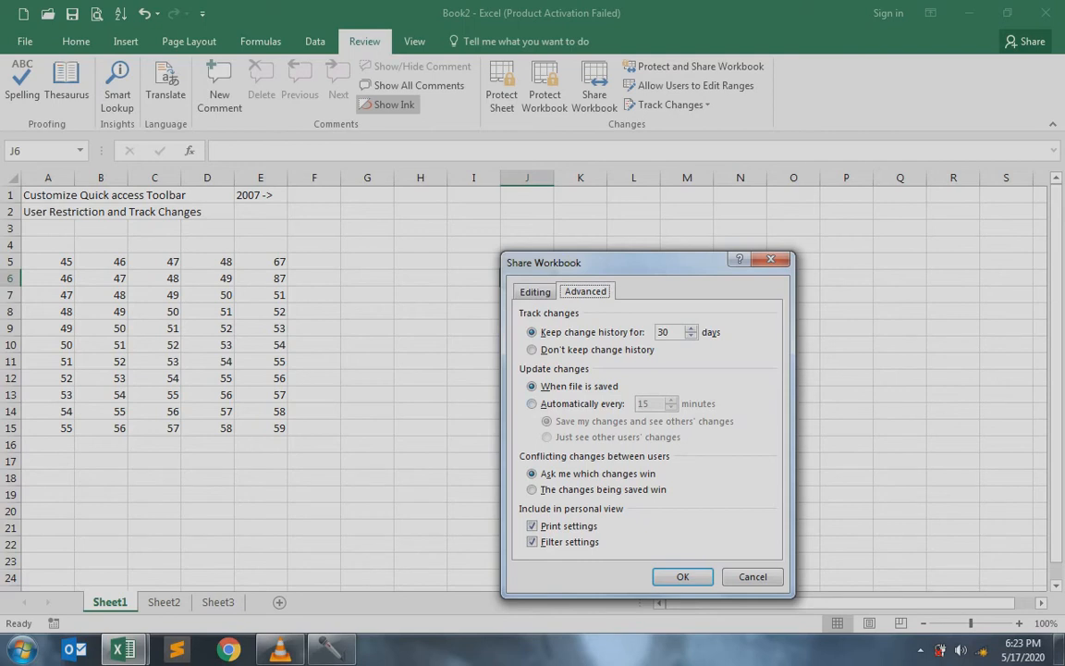
{"action": "left_click", "coordinate": [533, 404]}
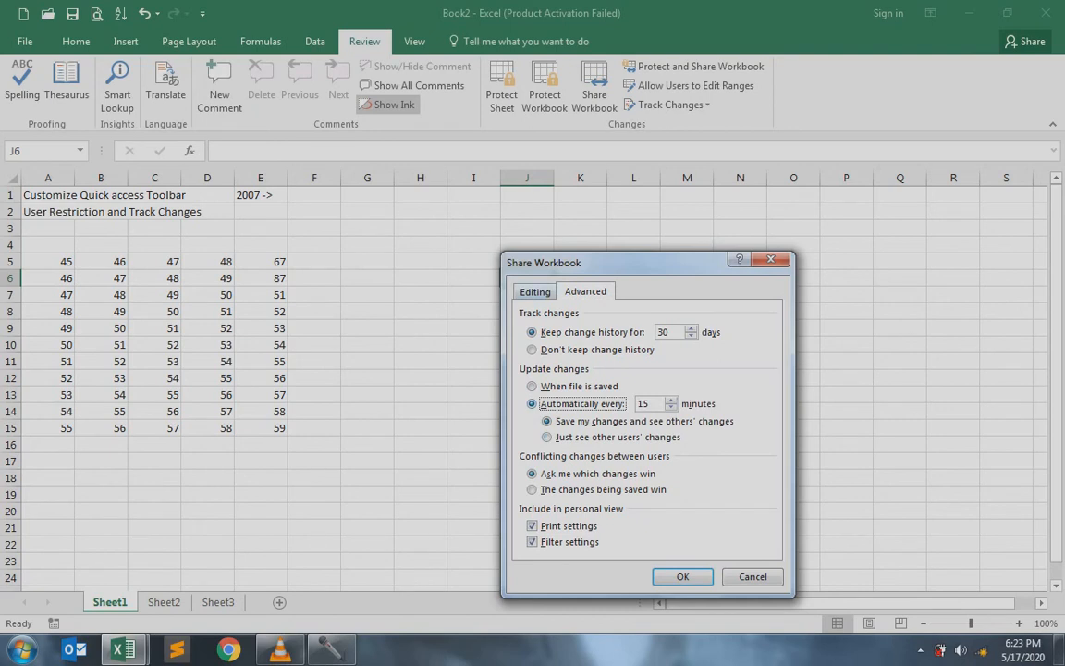
{"action": "left_click", "coordinate": [535, 292]}
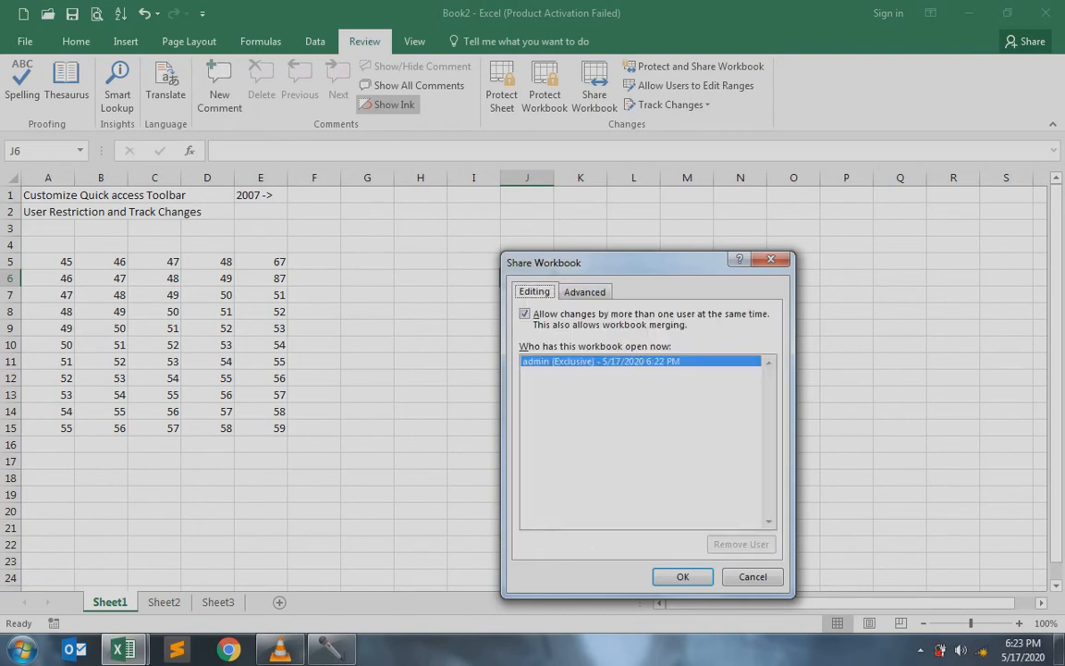
{"action": "left_click", "coordinate": [683, 575]}
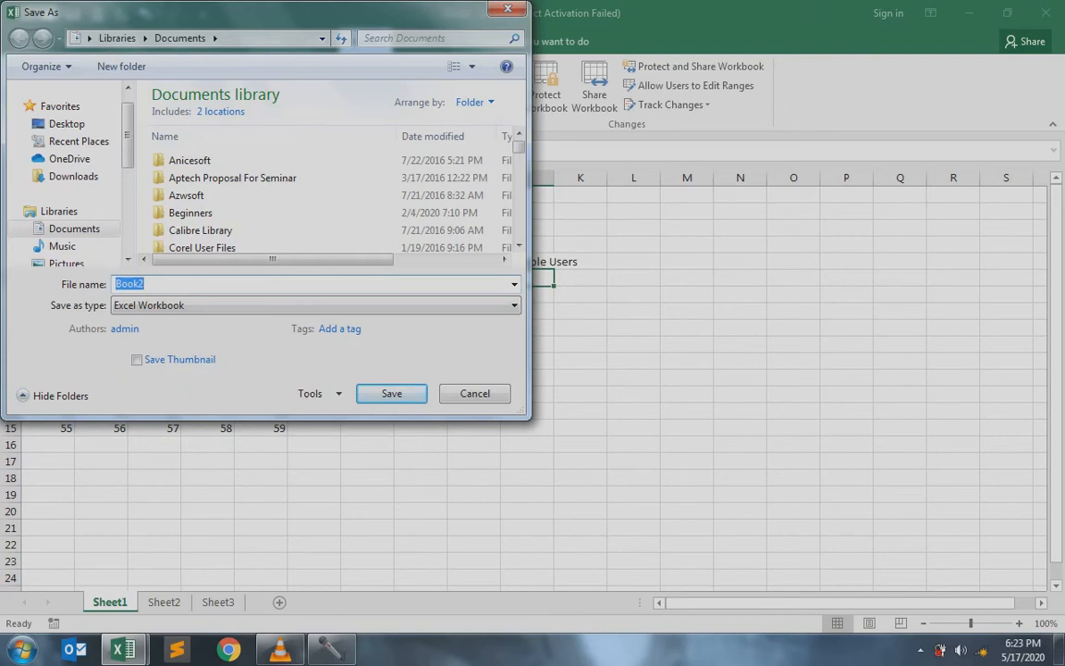
Dismiss the Save As prompt, then inspect the shared-workbook protection options without applying them
{"action": "key", "text": "Escape"}
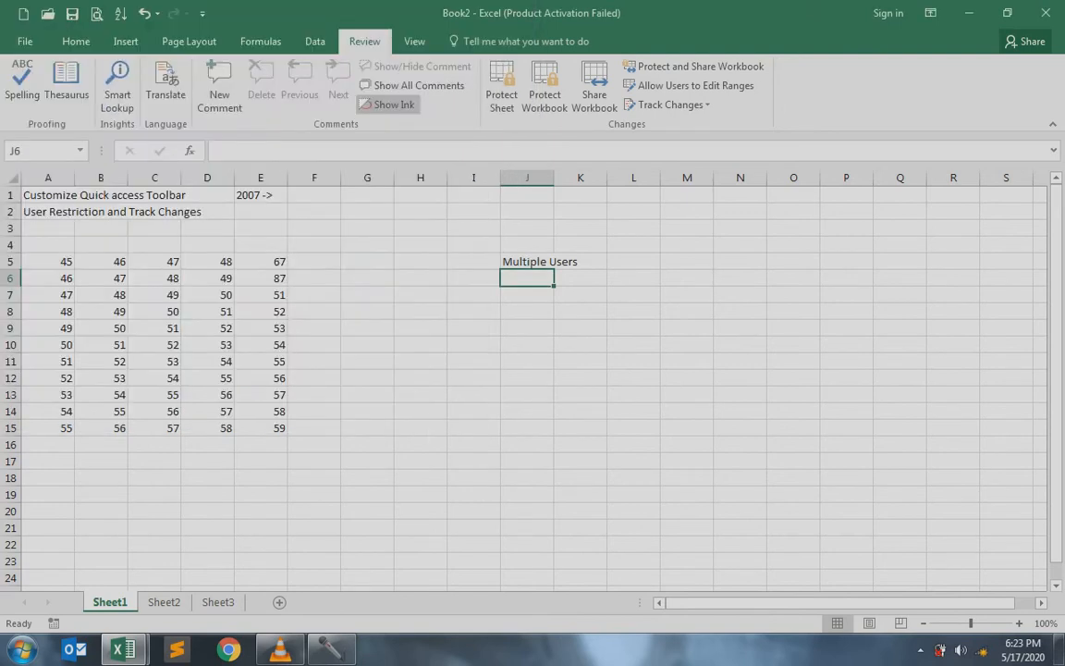
{"action": "left_click", "coordinate": [693, 67]}
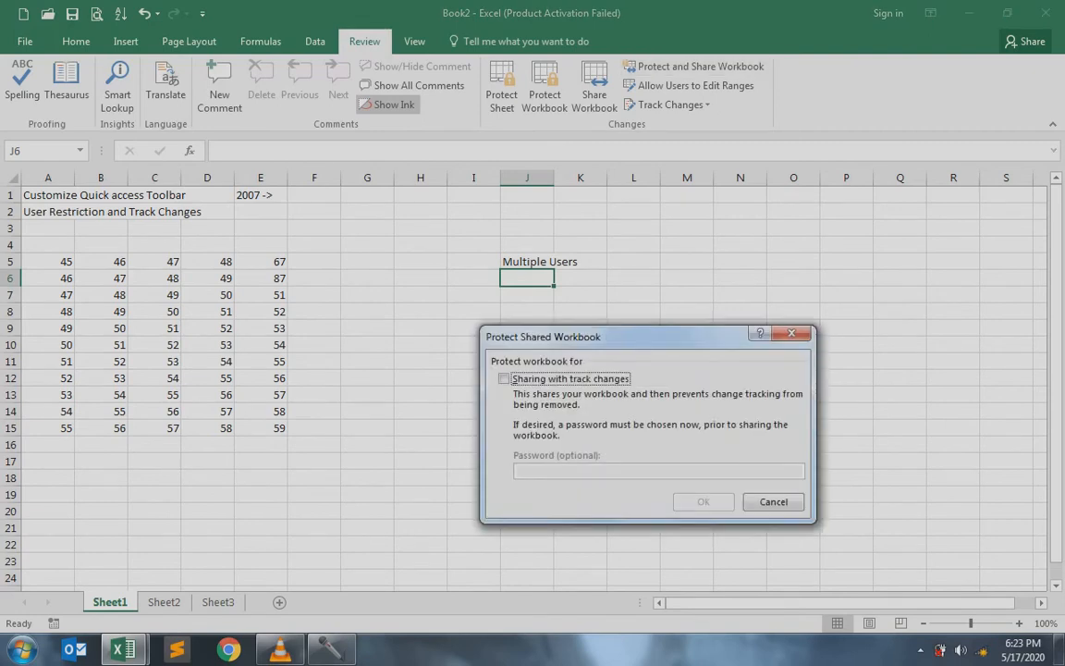
{"action": "key", "text": "space"}
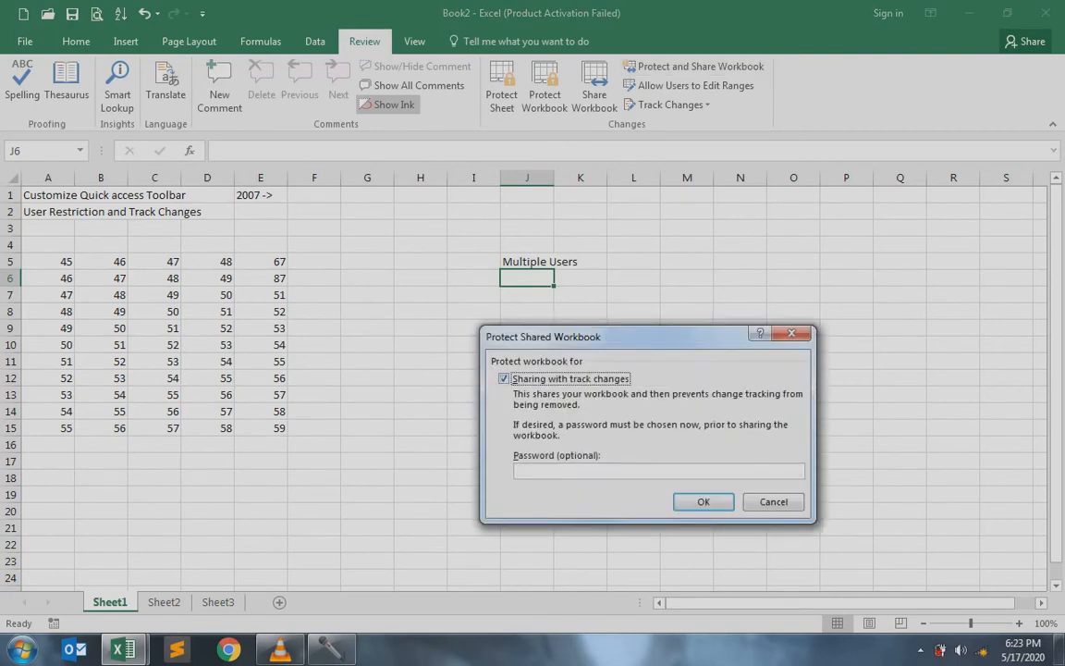
{"action": "key", "text": "Tab"}
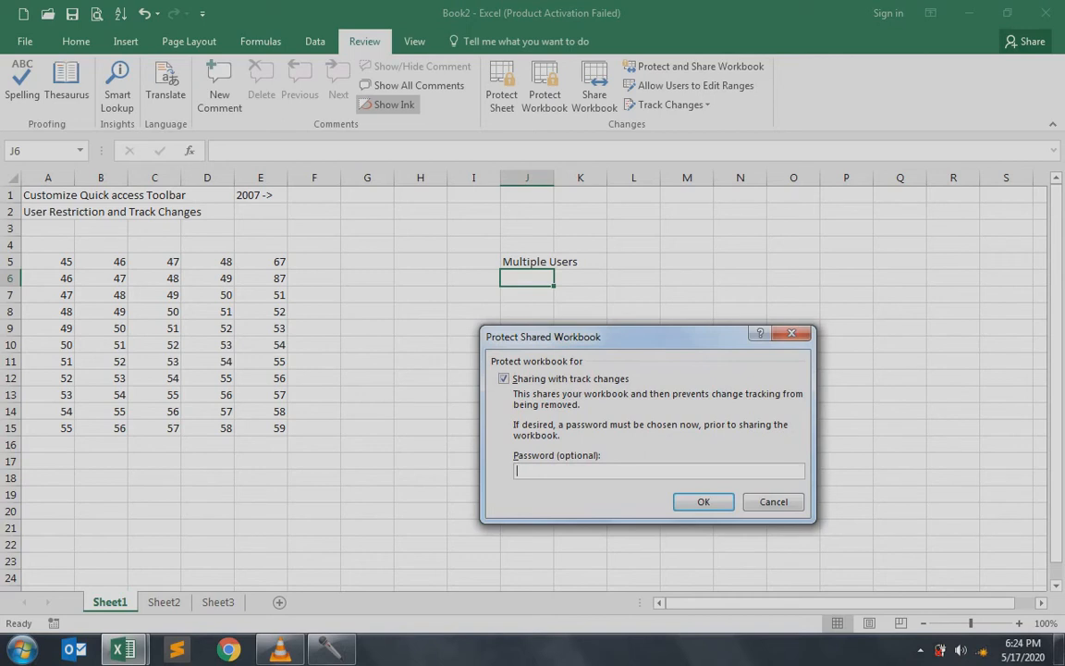
{"action": "left_click", "coordinate": [773, 502]}
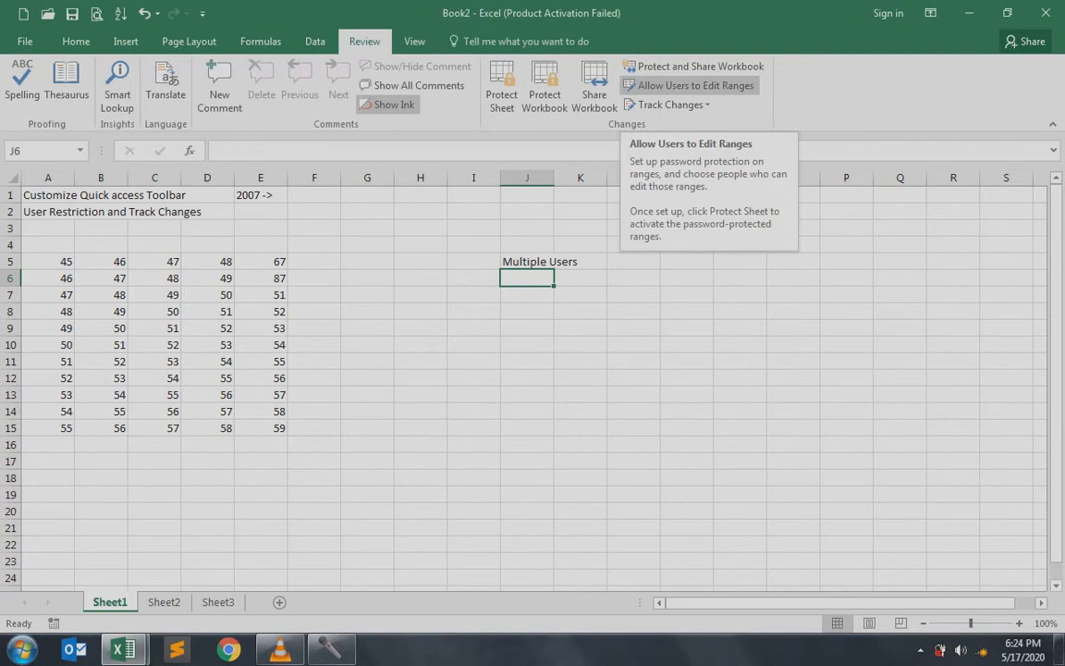
Create an editable range named MyData referring to E5:E15, with no password or user permissions
{"action": "left_click", "coordinate": [695, 85]}
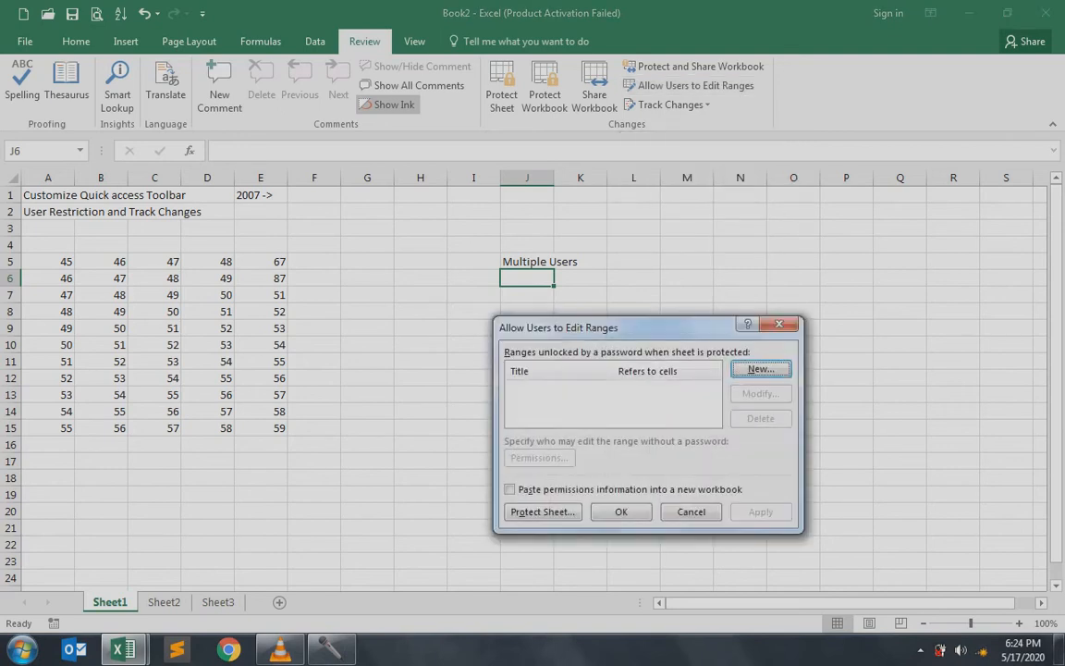
{"action": "key", "text": "Return"}
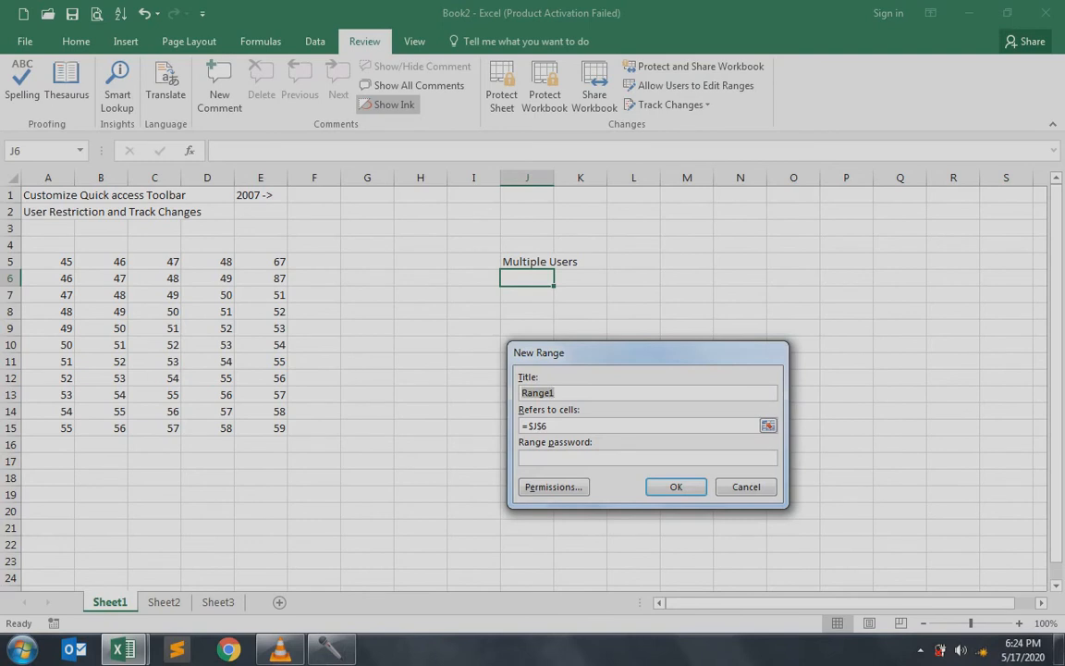
{"action": "type", "text": "MyData"}
{"action": "key", "text": "Tab"}
{"action": "key", "text": "Tab"}
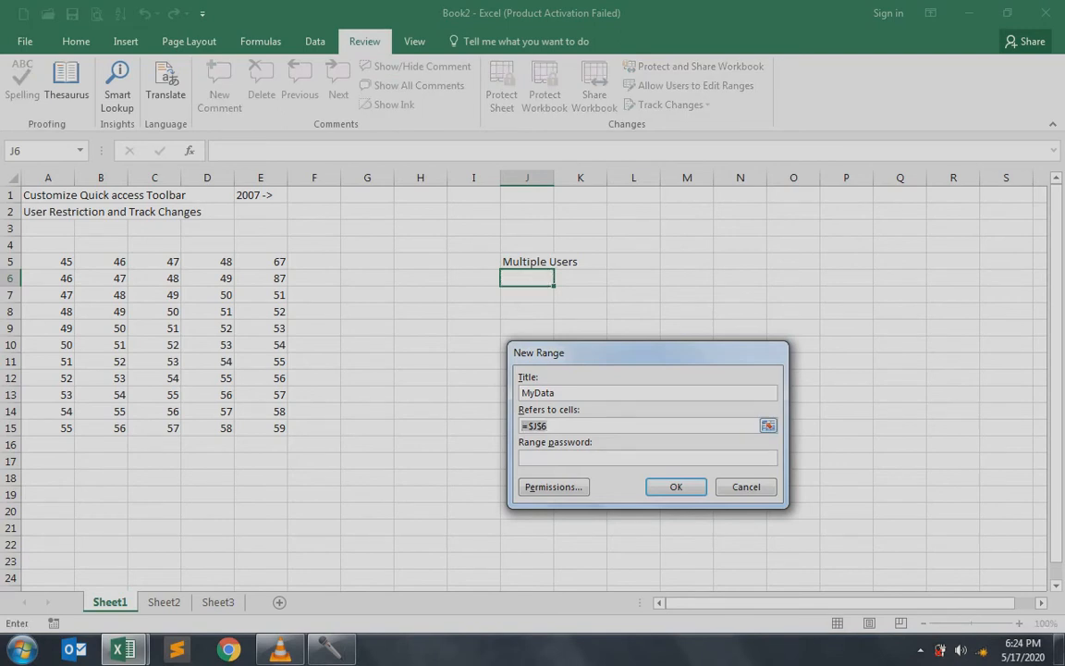
{"action": "left_click_drag", "start_coordinate": [260, 262], "coordinate": [260, 428]}
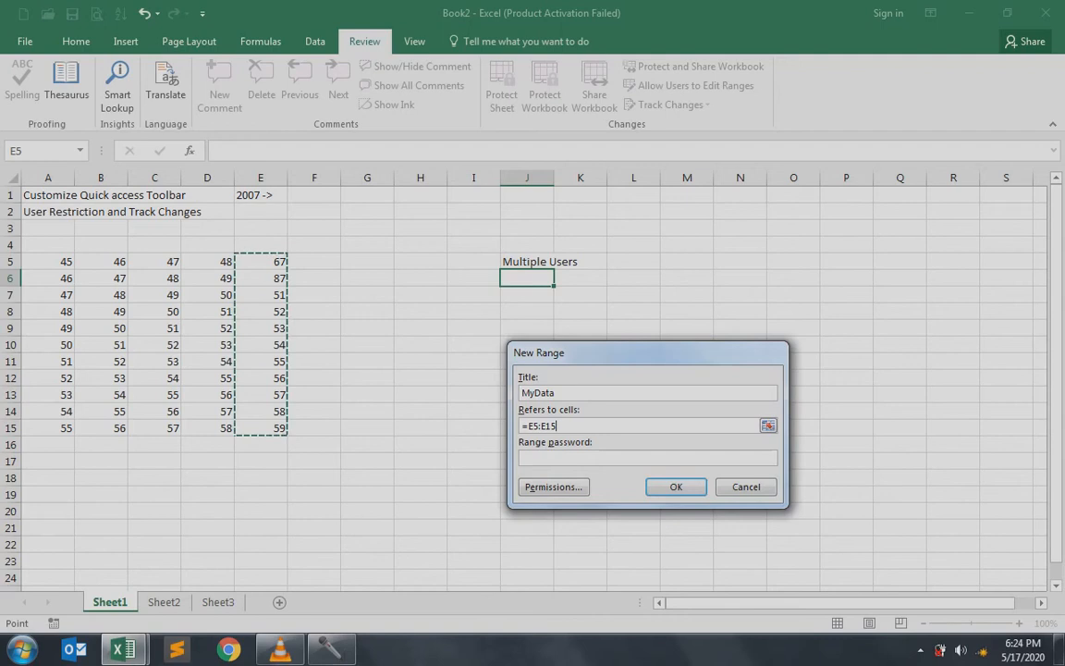
{"action": "key", "text": "Tab"}
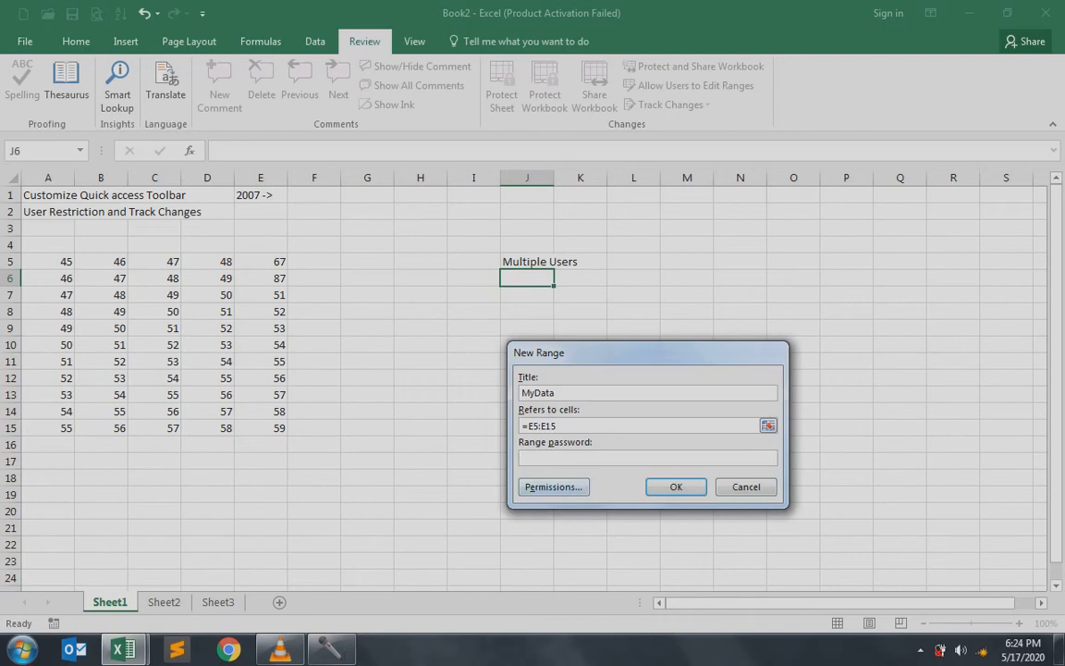
{"action": "left_click", "coordinate": [553, 486]}
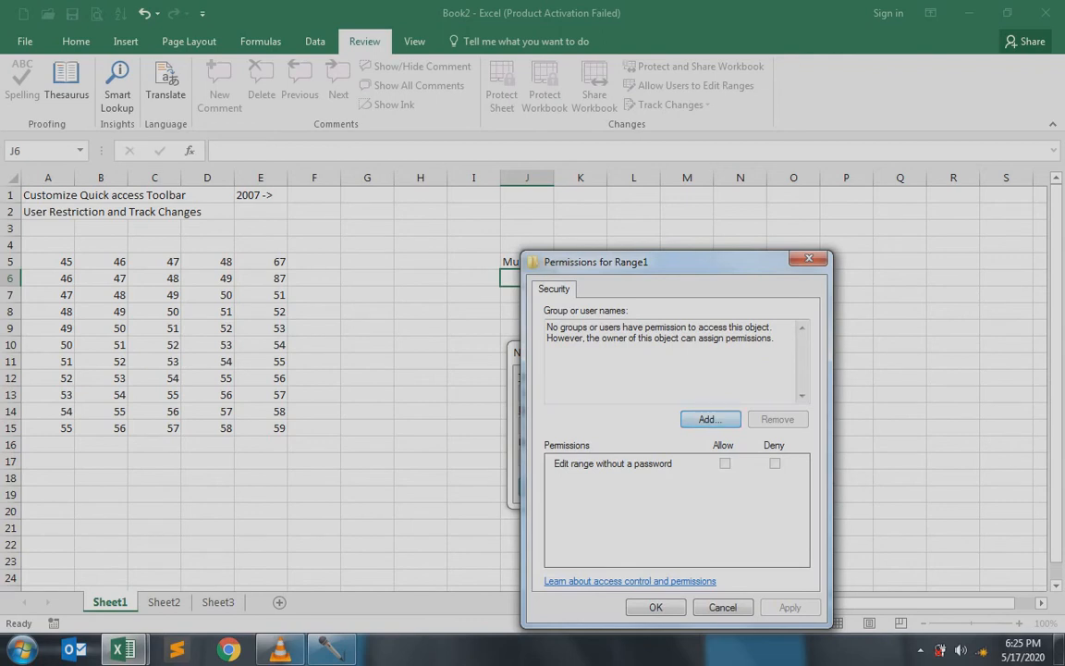
{"action": "left_click", "coordinate": [710, 419]}
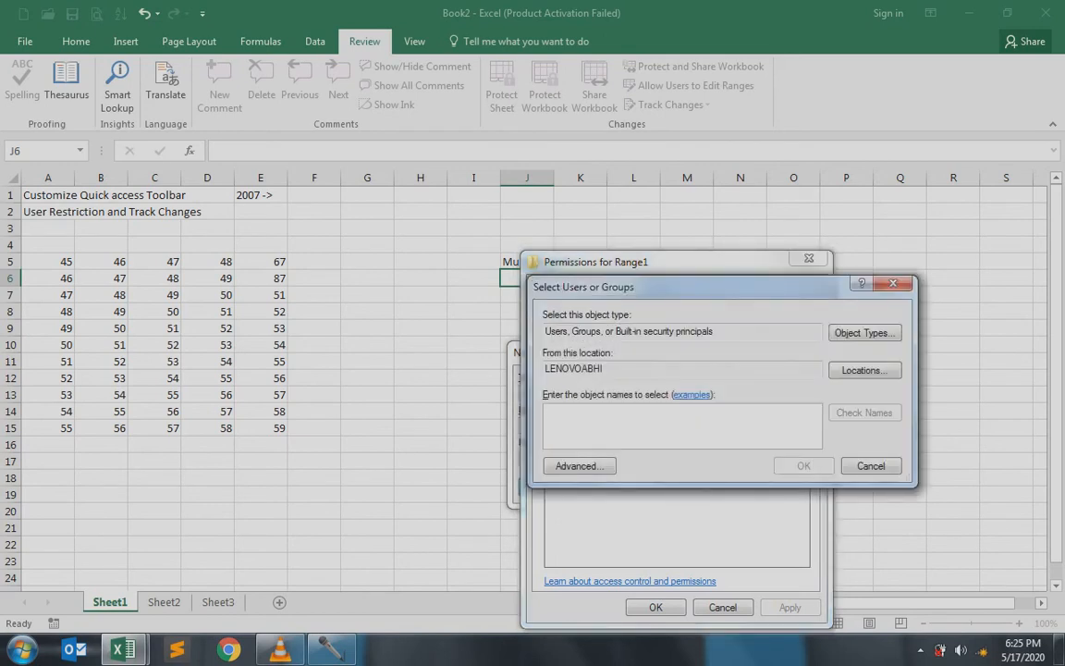
{"action": "left_click", "coordinate": [870, 466]}
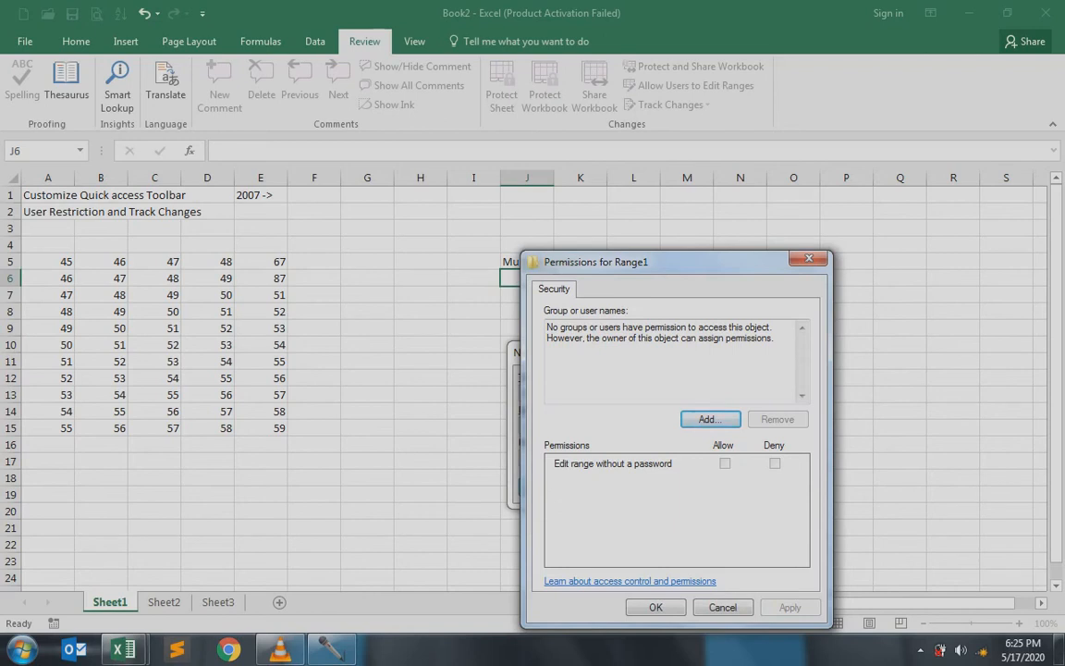
{"action": "left_click", "coordinate": [655, 607]}
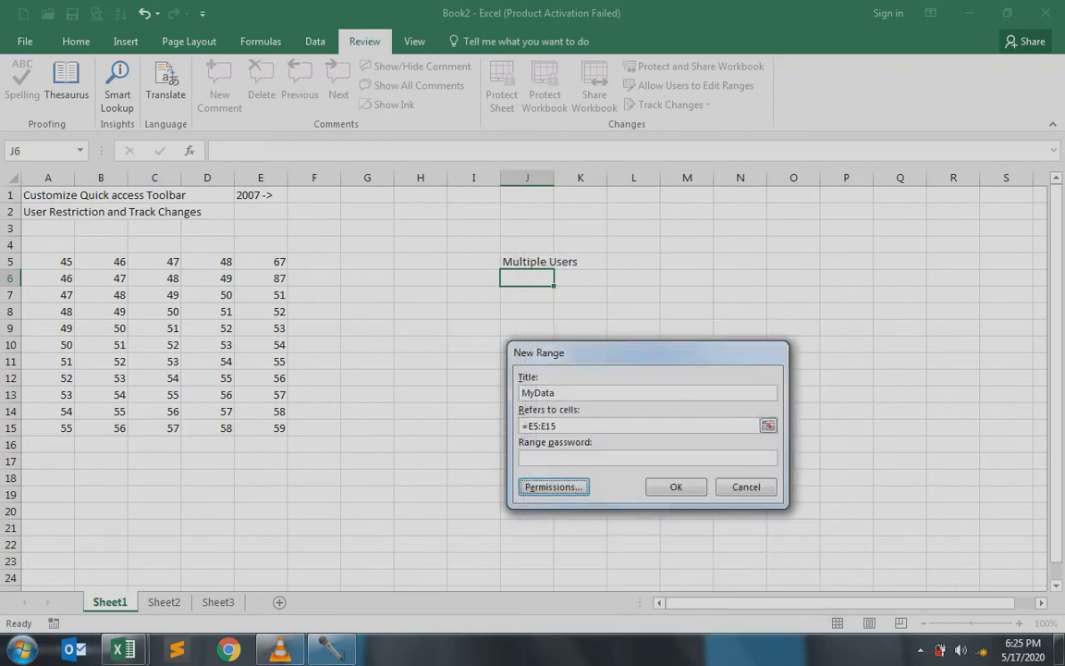
{"action": "left_click", "coordinate": [676, 487]}
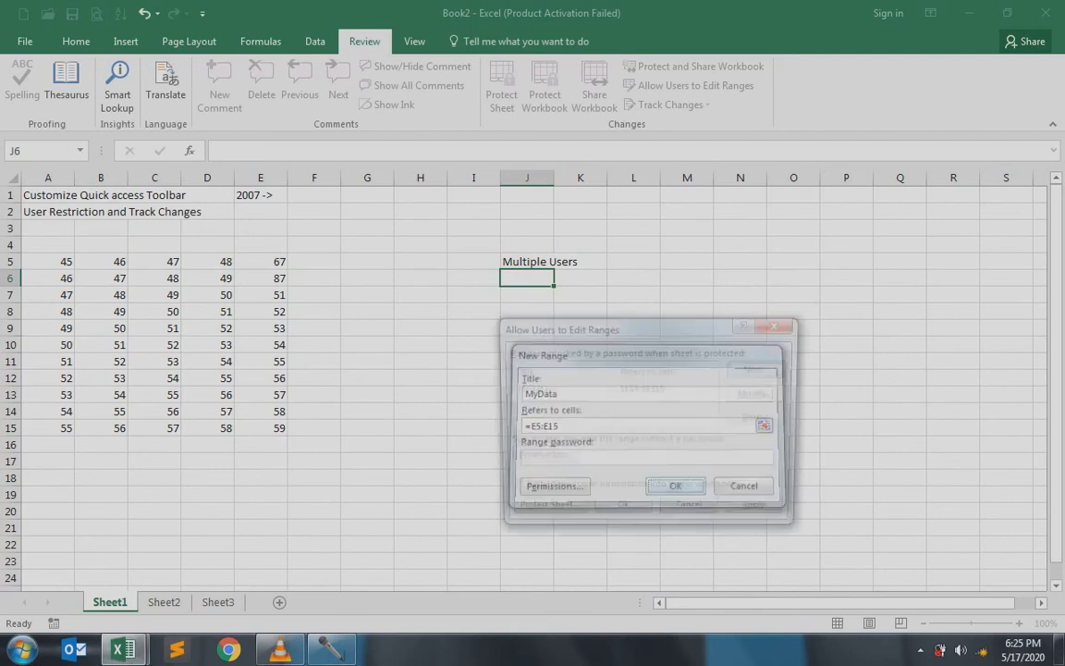
Protect Sheet1 with a password, entered and confirmed
{"action": "left_click", "coordinate": [543, 512]}
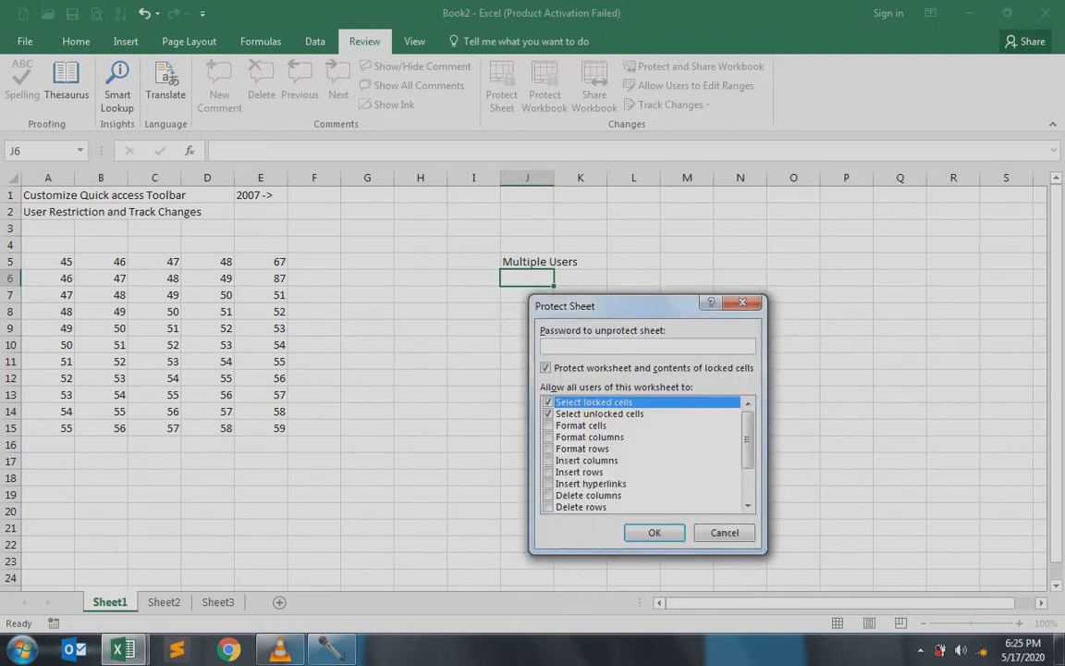
{"action": "type", "text": "•••"}
{"action": "key", "text": "Return"}
{"action": "type", "text": "•••"}
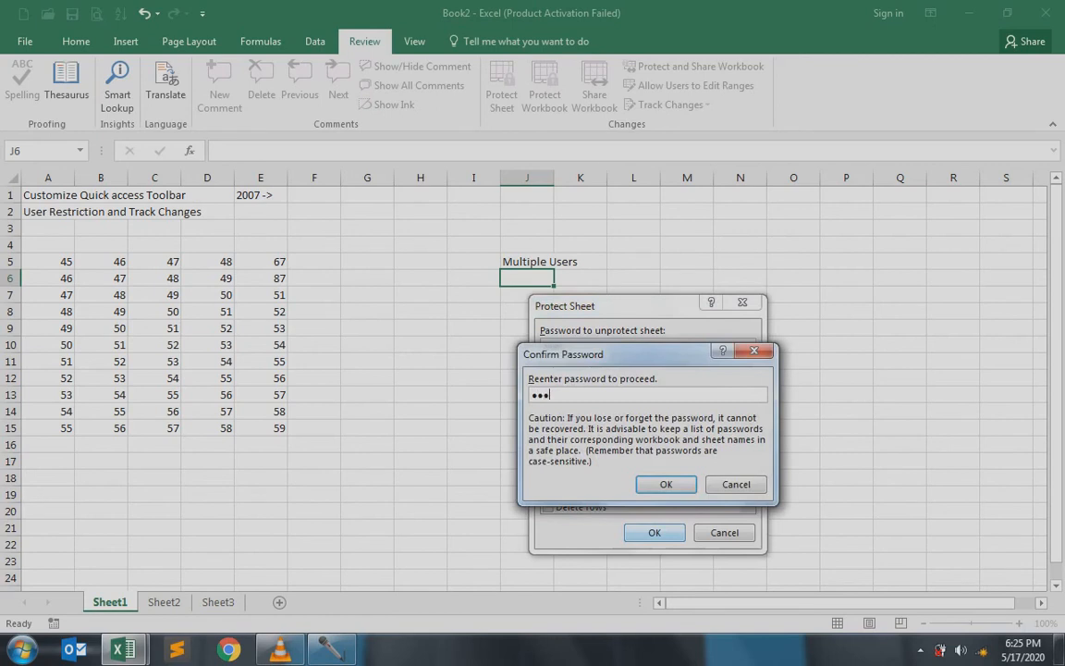
{"action": "key", "text": "Return"}
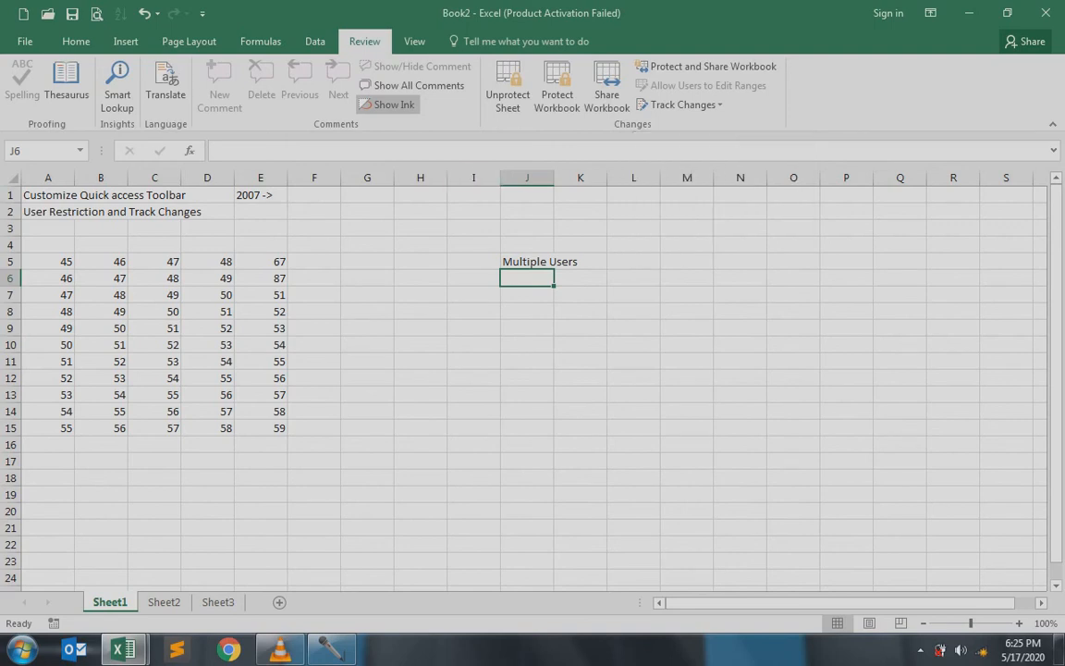
Test the editable range by entering test text in E5:E7 and 6767 in E8
{"action": "left_click", "coordinate": [261, 262]}
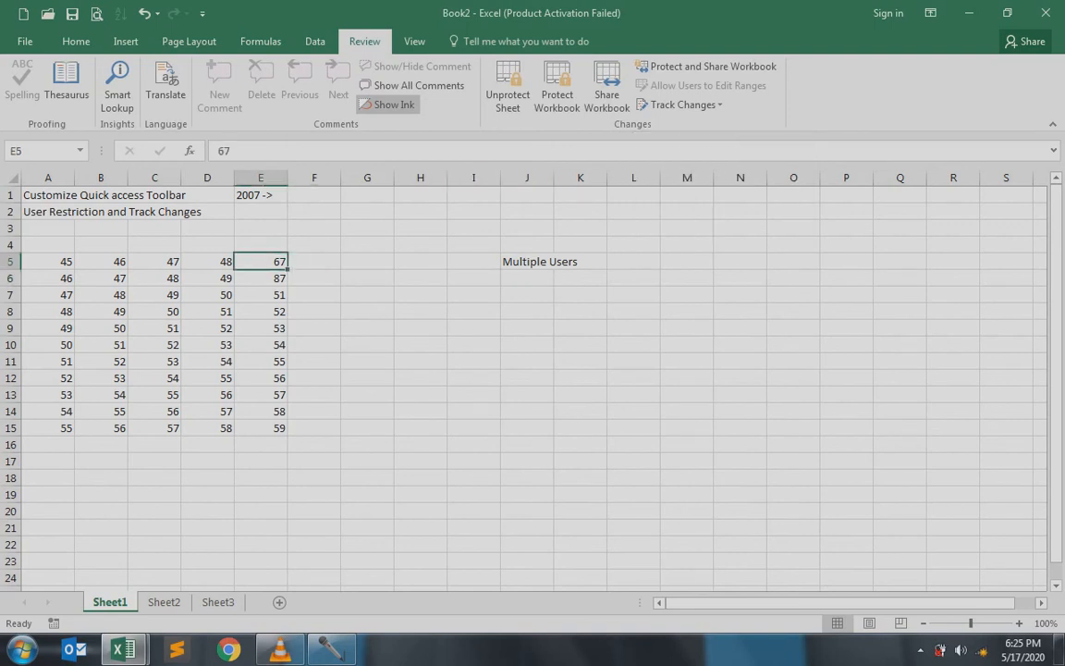
{"action": "type", "text": "hghjg"}
{"action": "key", "text": "Return"}
{"action": "type", "text": "hjgjh"}
{"action": "key", "text": "Return"}
{"action": "type", "text": "khkh"}
{"action": "key", "text": "Return"}
{"action": "type", "text": "6767"}
{"action": "key", "text": "Return"}
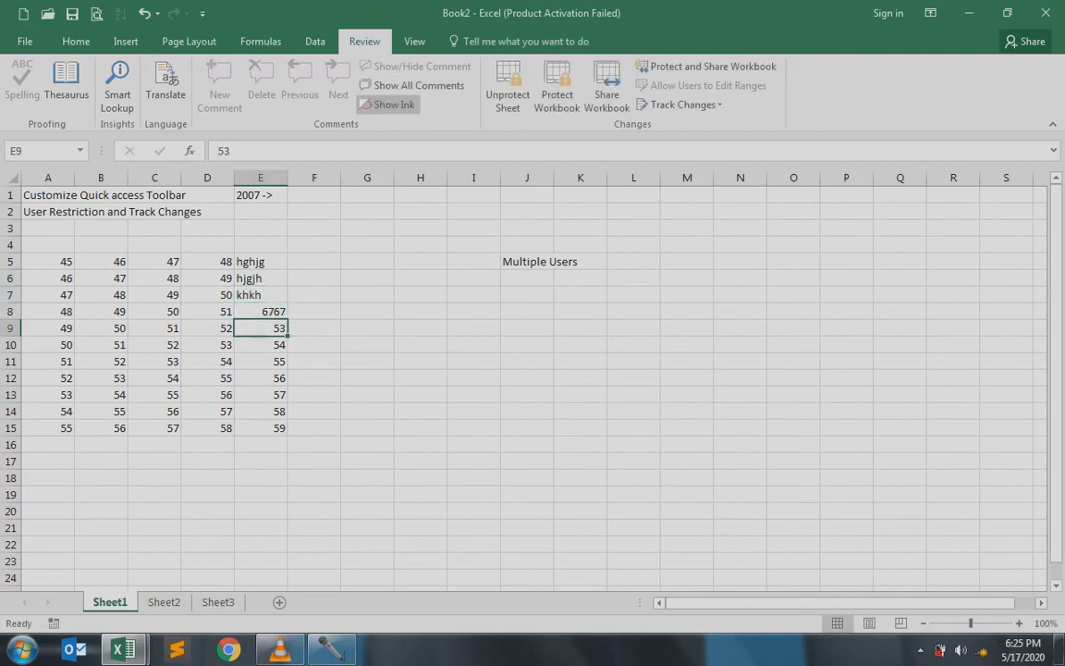
Try editing protected cells B9 and B7:C14, dismissing each protected-sheet warning
{"action": "left_click", "coordinate": [100, 328]}
{"action": "key", "text": "h"}
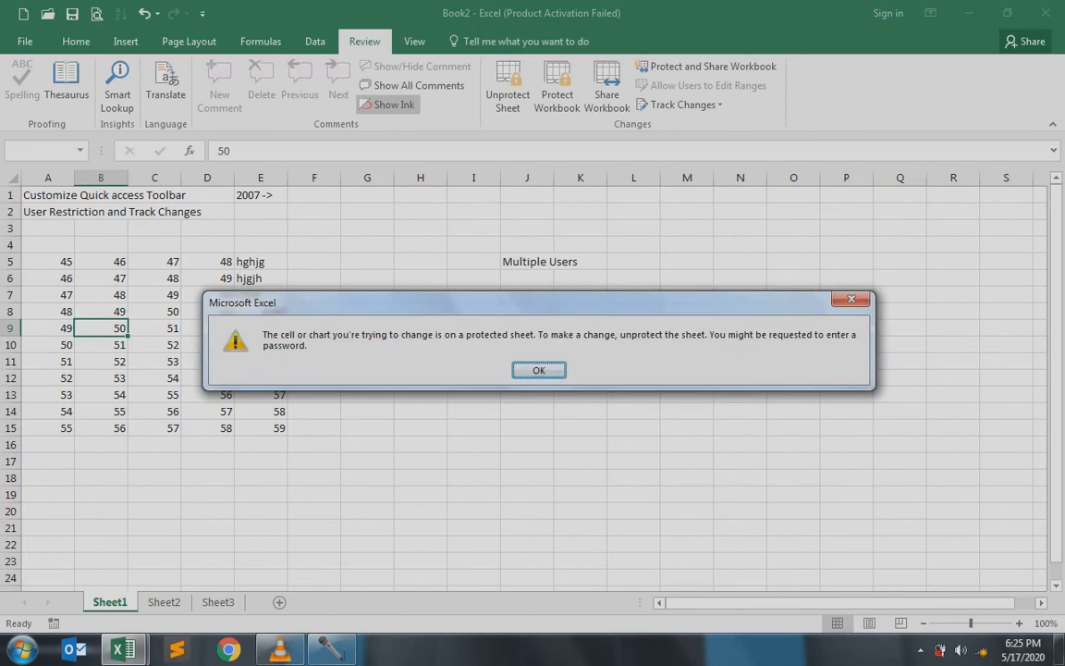
{"action": "key", "text": "Return"}
{"action": "left_click_drag", "start_coordinate": [101, 295], "coordinate": [154, 412]}
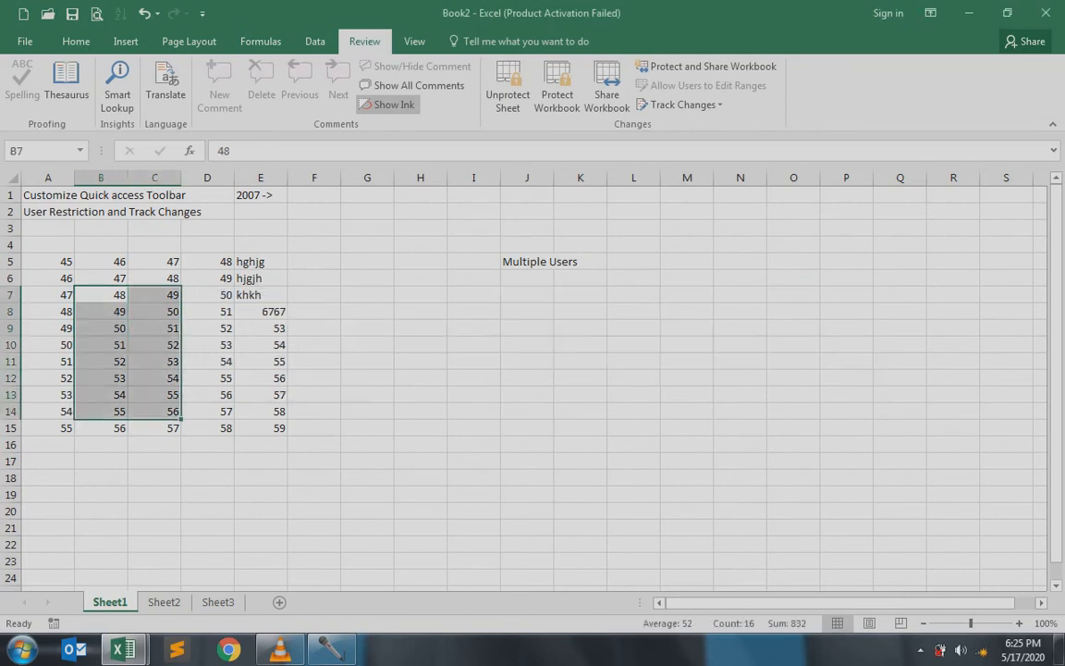
{"action": "key", "text": "Delete"}
{"action": "key", "text": "Return"}
Clear the test text from E5:E7 and re-enter the values 67, 87 and 89
{"action": "left_click", "coordinate": [261, 262]}
{"action": "left_click_drag", "start_coordinate": [261, 262], "coordinate": [261, 295]}
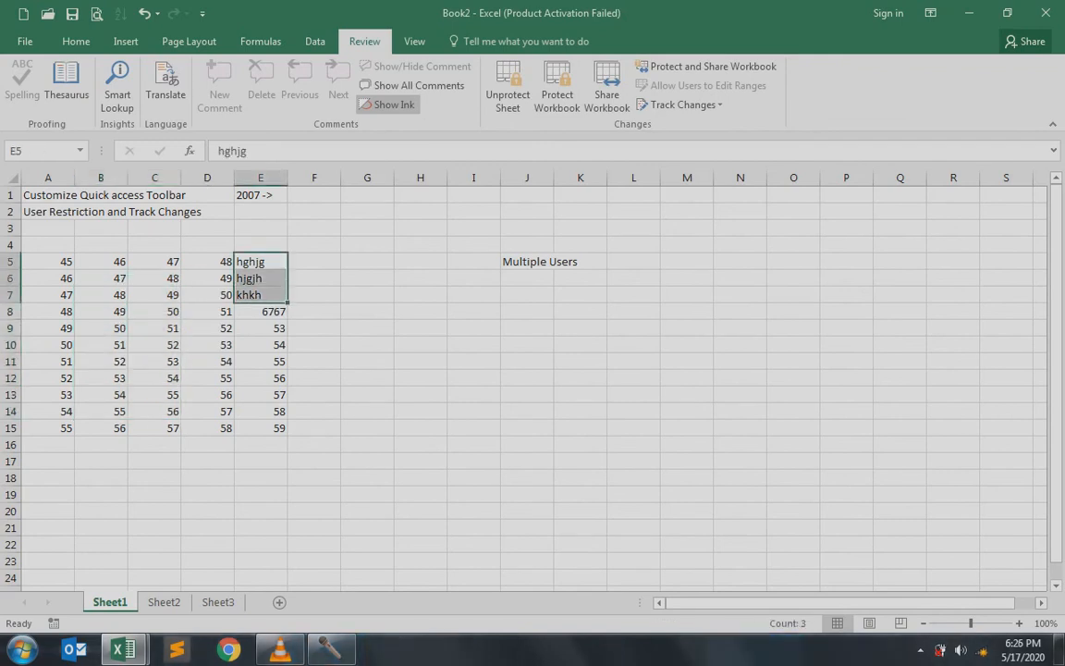
{"action": "key", "text": "Delete"}
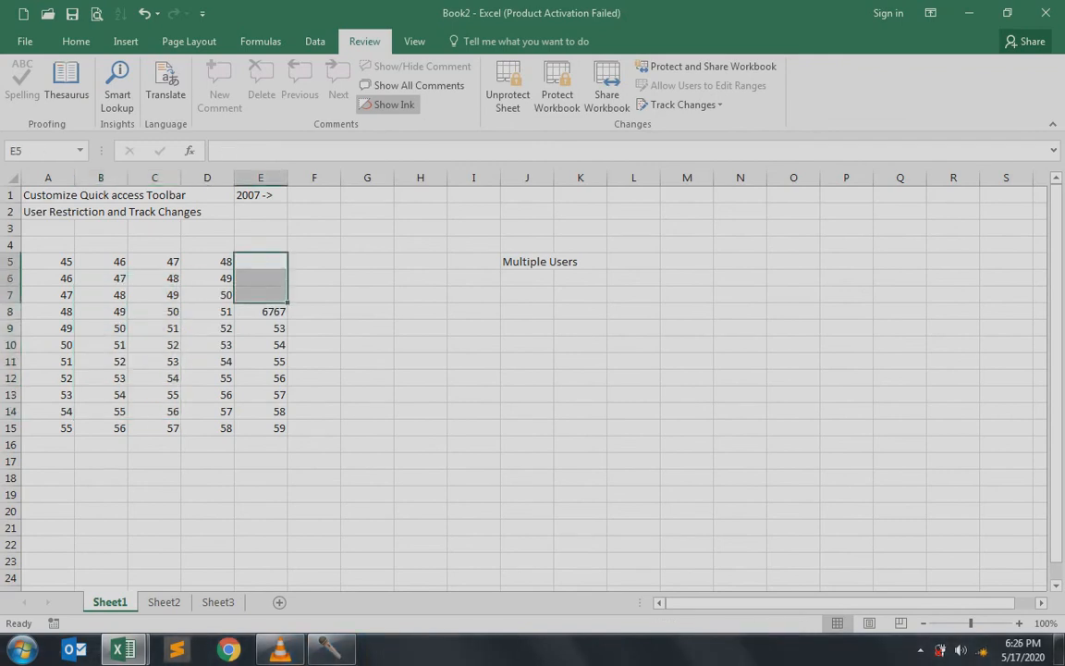
{"action": "left_click", "coordinate": [261, 262]}
{"action": "type", "text": "67"}
{"action": "key", "text": "Return"}
{"action": "type", "text": "876"}
{"action": "key", "text": "BackSpace"}
{"action": "key", "text": "Return"}
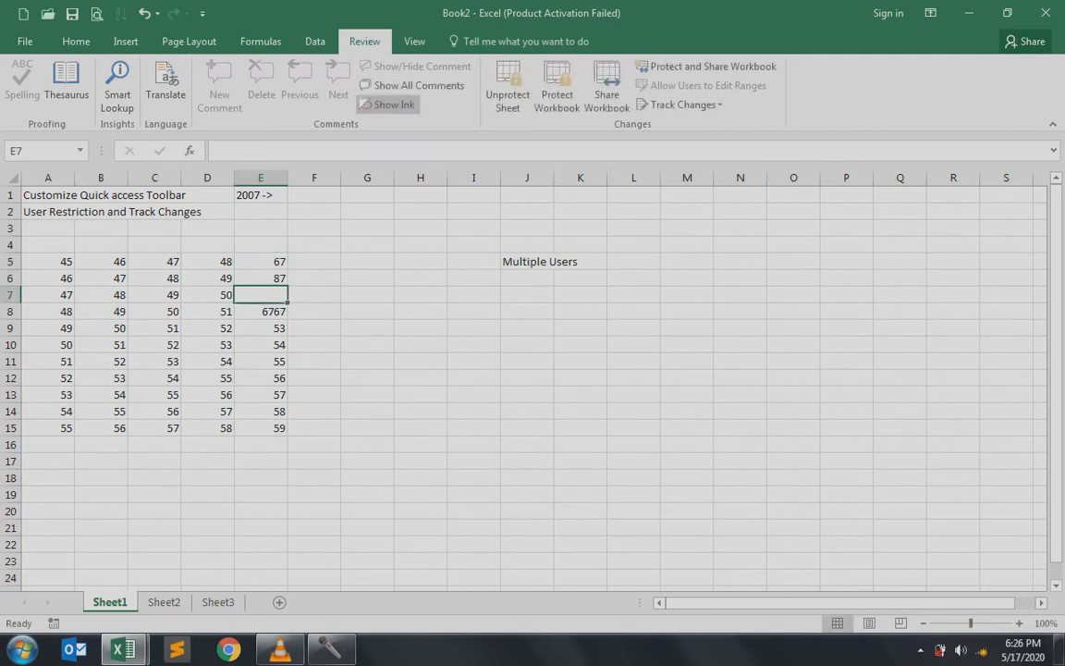
{"action": "type", "text": "89"}
{"action": "key", "text": "Return"}
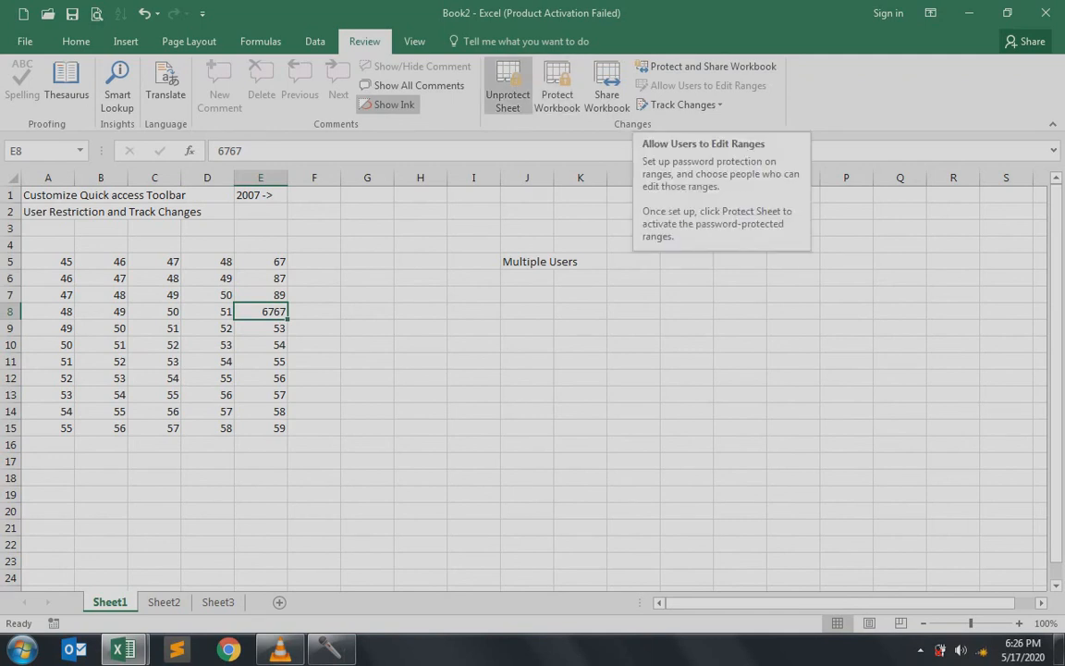
Unprotect Sheet1 by entering the sheet password
{"action": "left_click", "coordinate": [507, 87]}
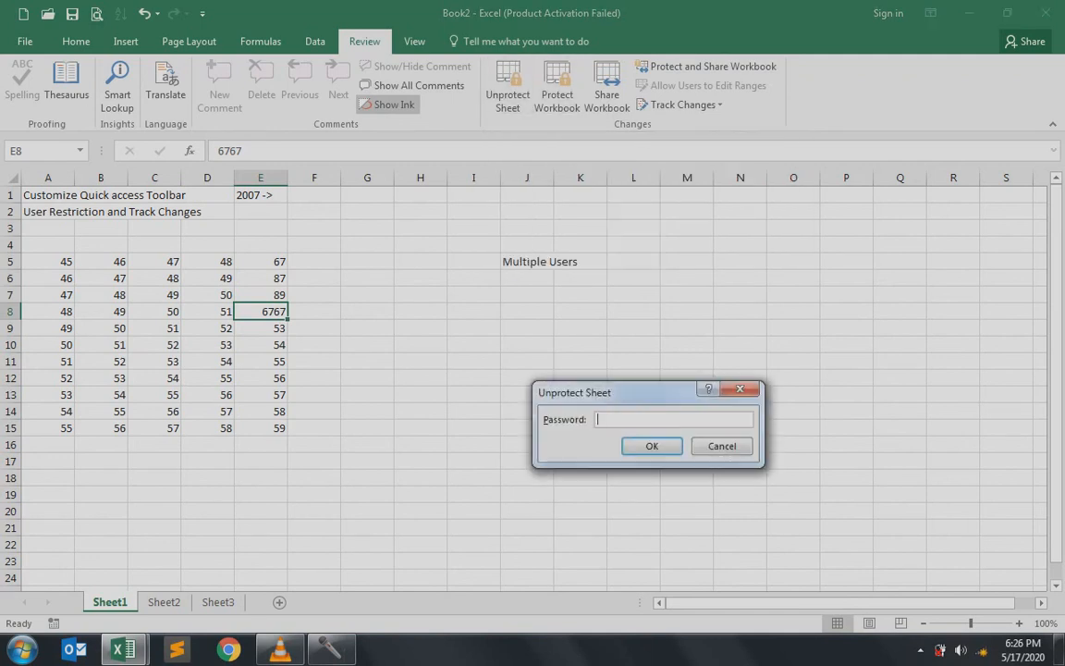
{"action": "type", "text": "123"}
{"action": "key", "text": "Return"}
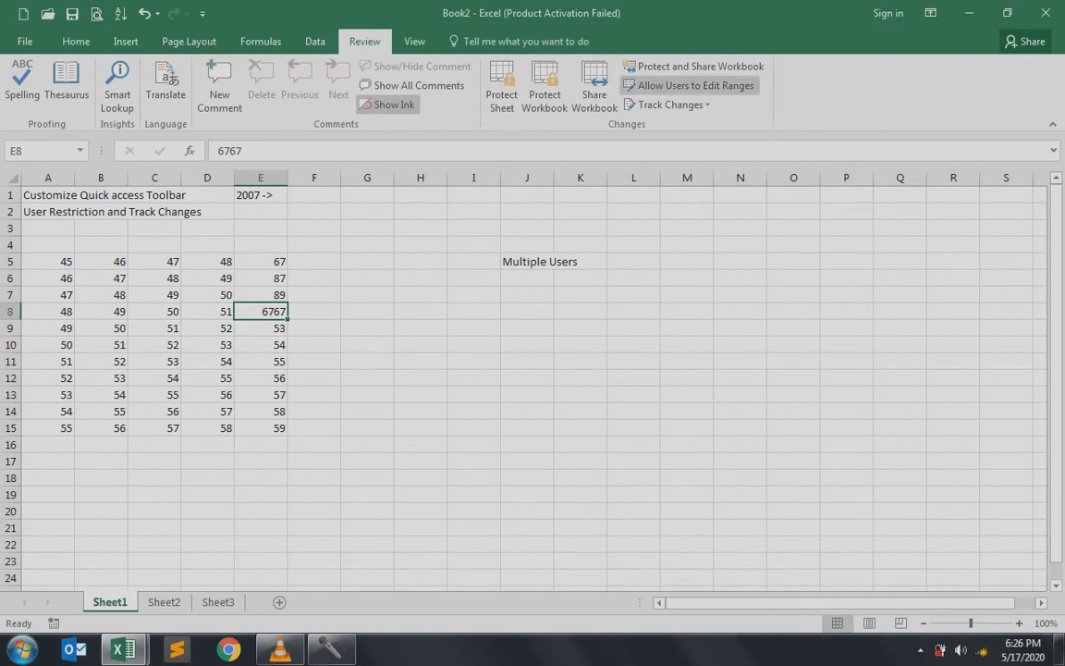
Delete the MyData range from Allow Users to Edit Ranges
{"action": "left_click", "coordinate": [689, 85]}
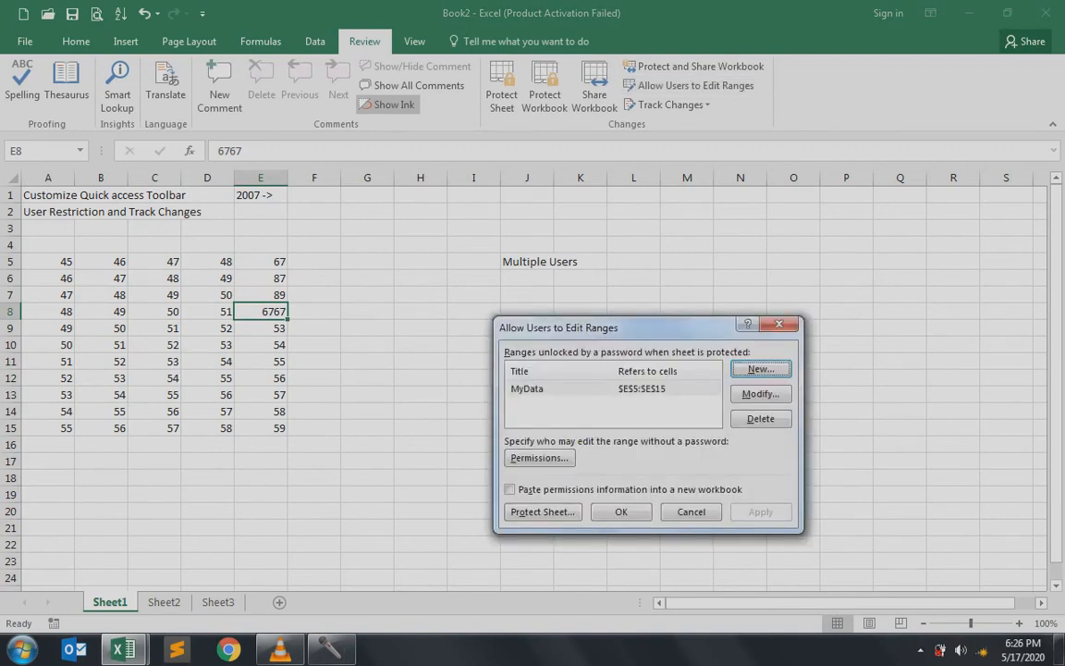
{"action": "left_click", "coordinate": [592, 389]}
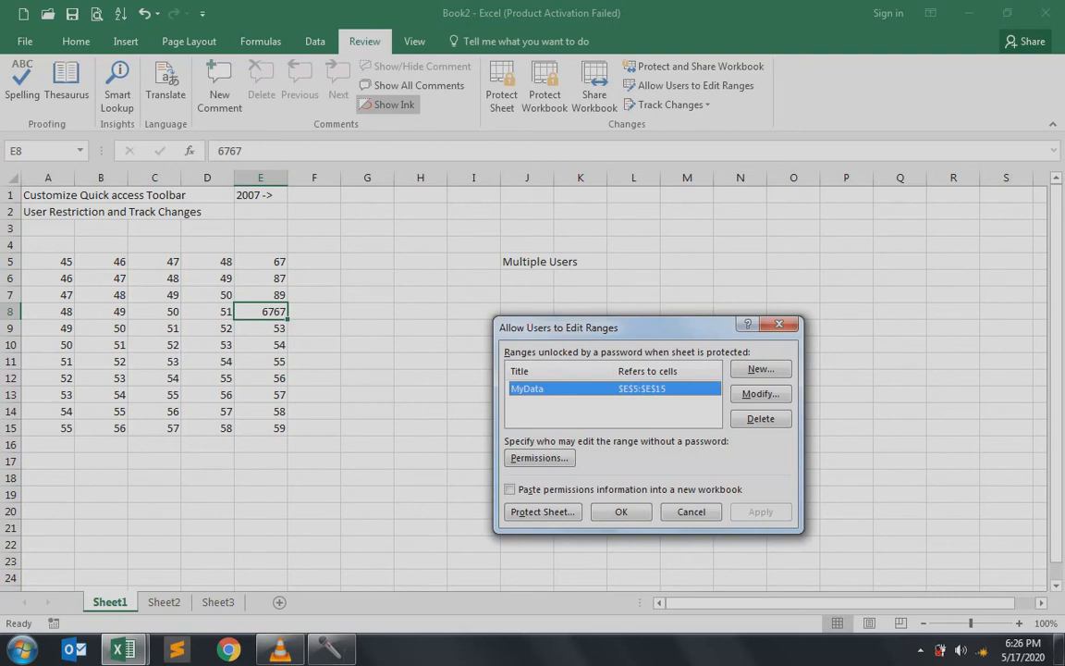
{"action": "left_click", "coordinate": [760, 418]}
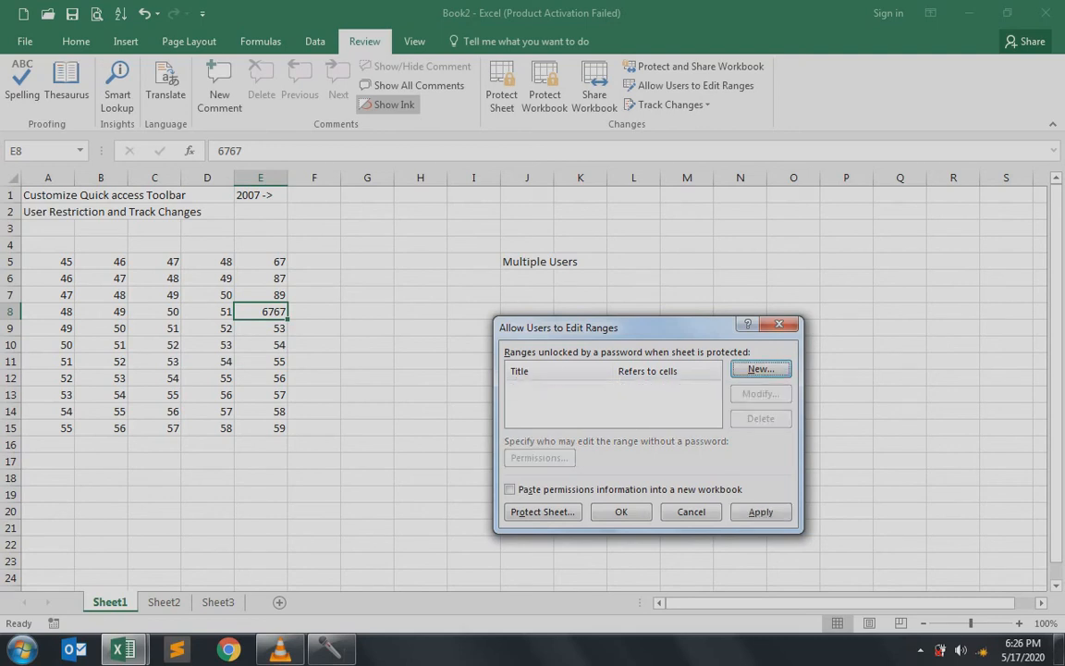
{"action": "left_click", "coordinate": [622, 511]}
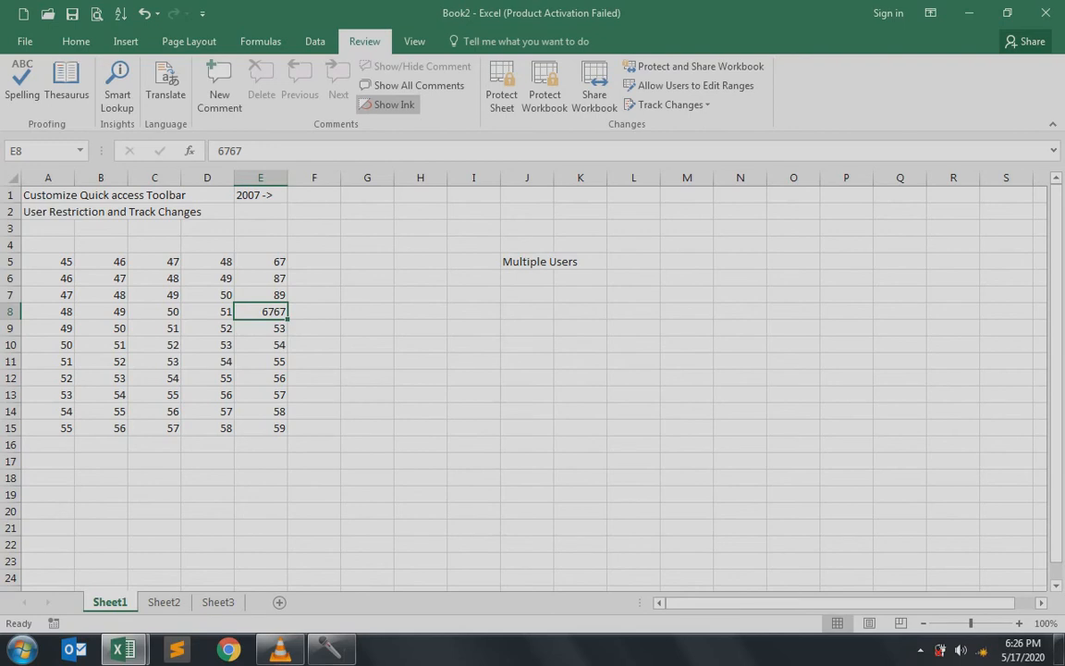
Change cell E8 from 6767 back to 67 and open the Track Changes dropdown
{"action": "left_click", "coordinate": [669, 104]}
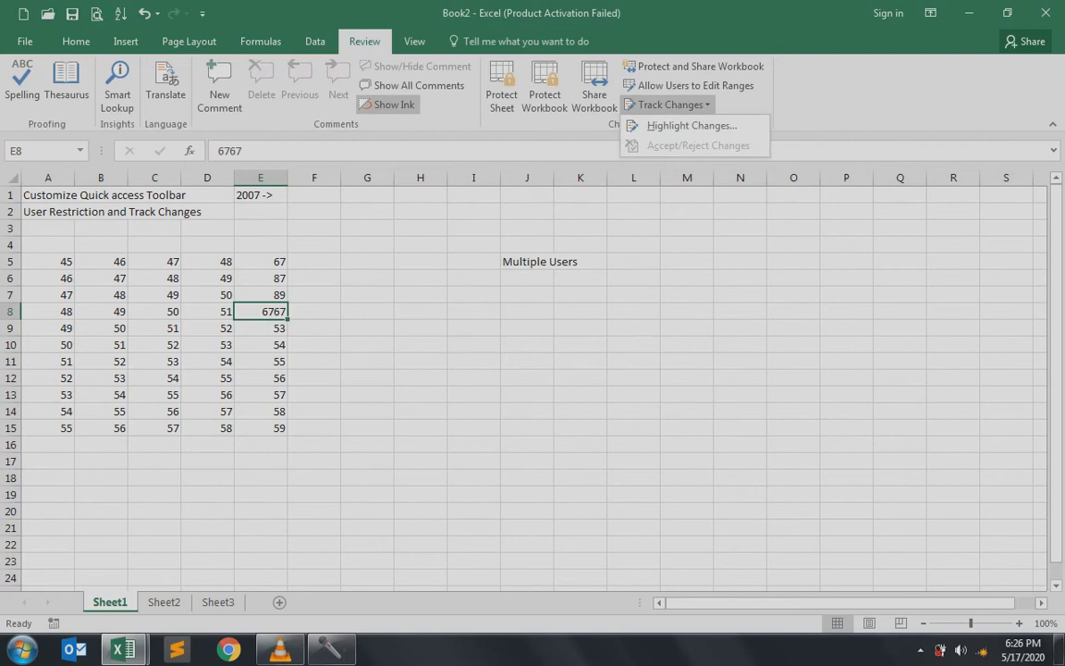
{"action": "key", "text": "Escape"}
{"action": "type", "text": "67"}
{"action": "key", "text": "Return"}
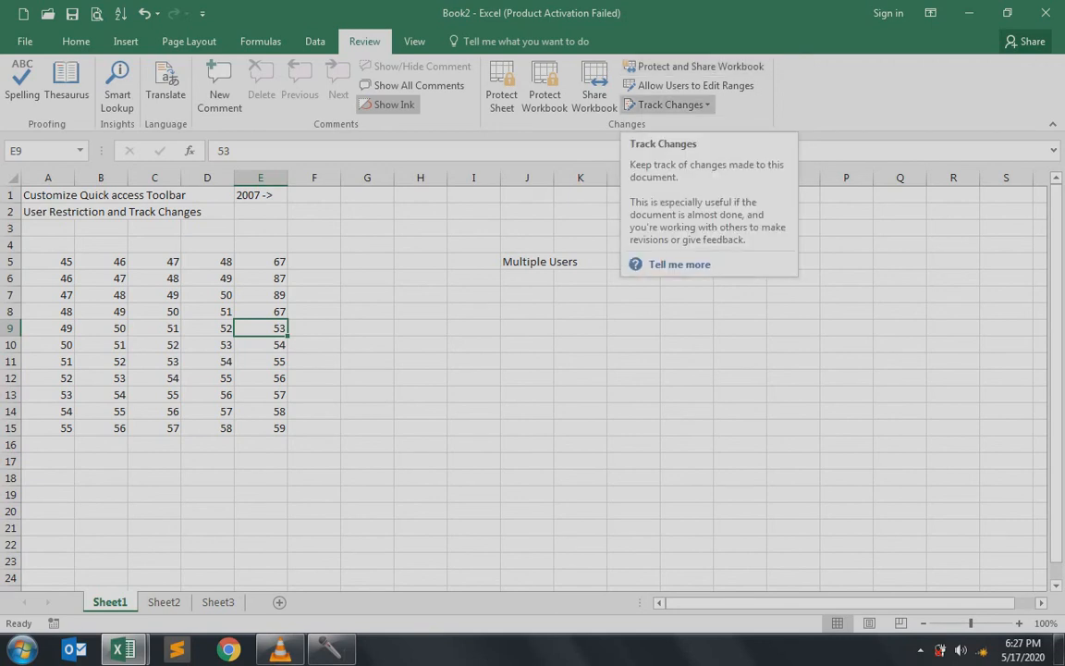
{"action": "left_click", "coordinate": [665, 105]}
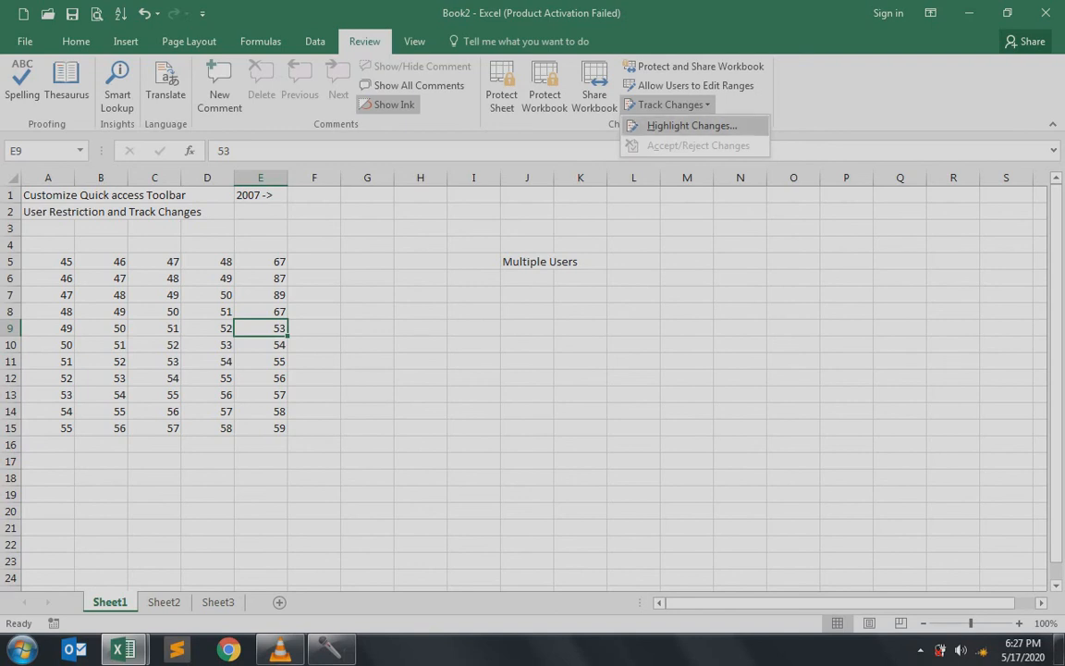
Track changes while editing by Everyone within A5:E15, with on-screen highlighting turned off
{"action": "left_click", "coordinate": [691, 125]}
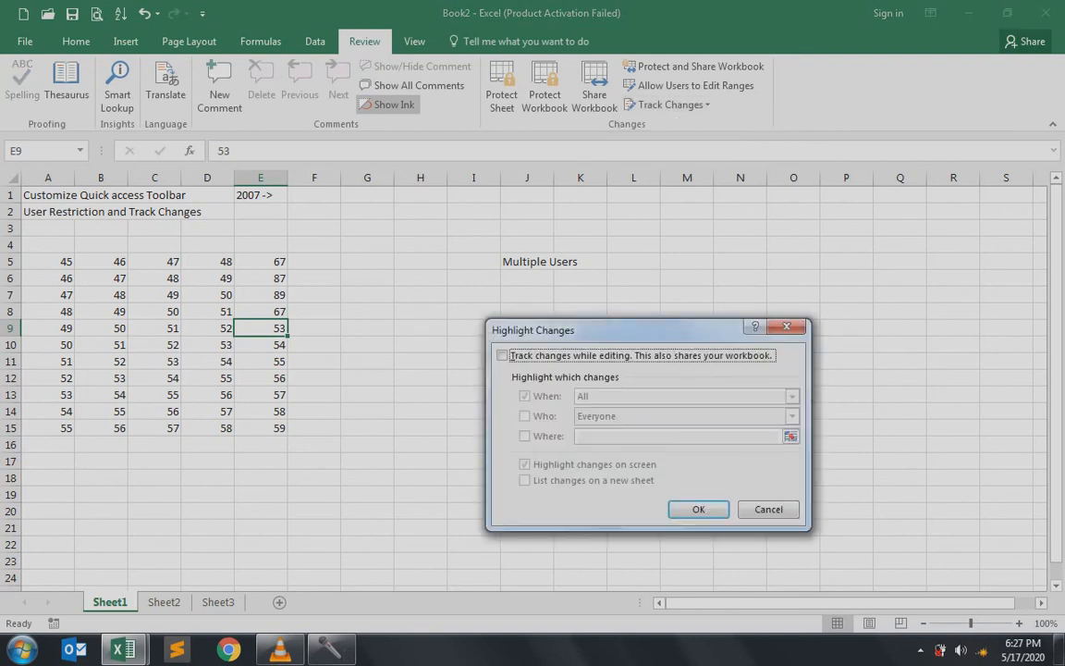
{"action": "left_click", "coordinate": [502, 355]}
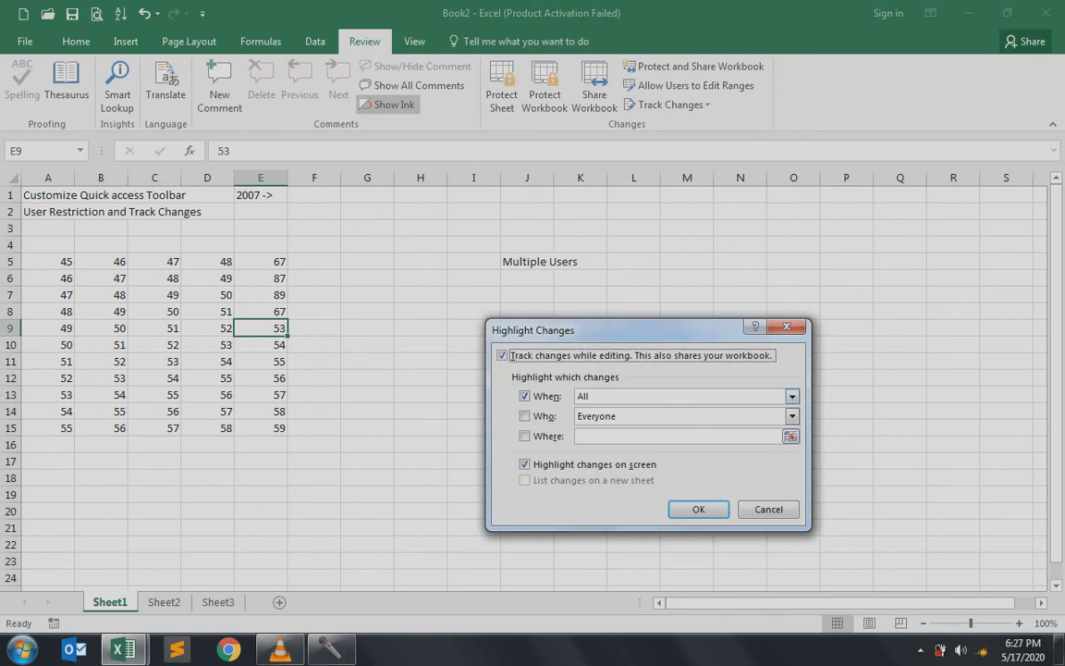
{"action": "left_click", "coordinate": [525, 416]}
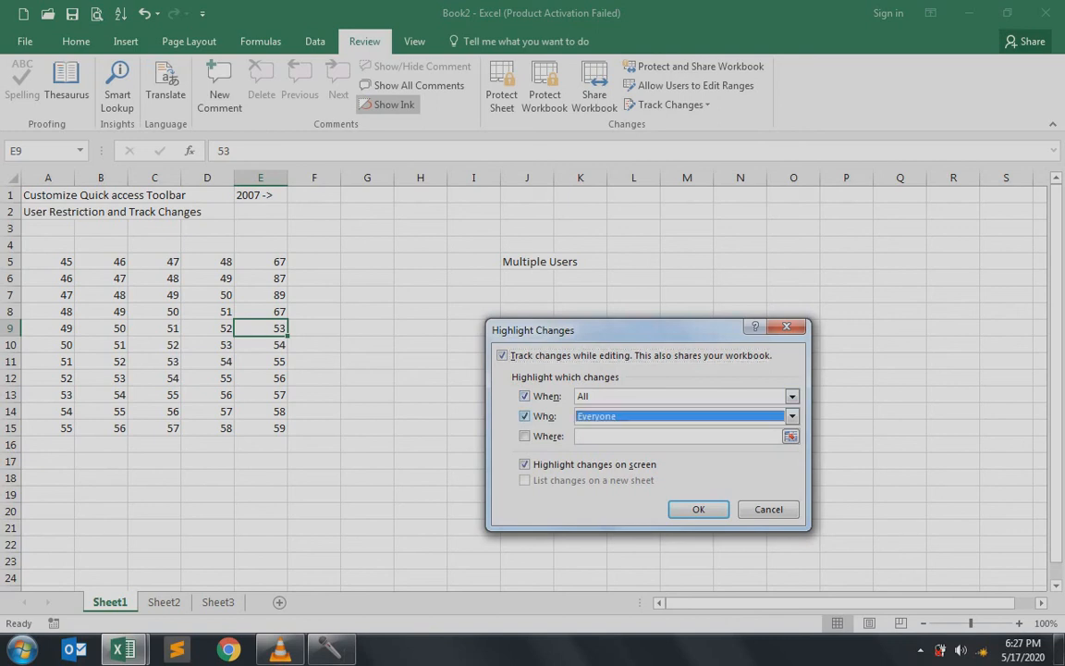
{"action": "left_click", "coordinate": [792, 416]}
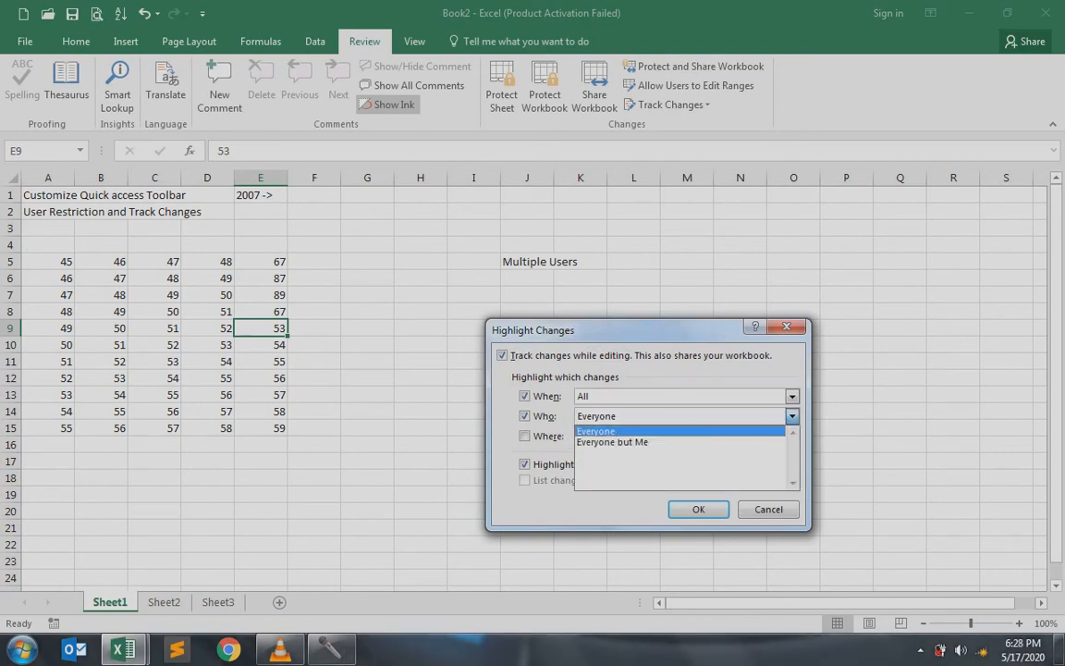
{"action": "left_click", "coordinate": [596, 431]}
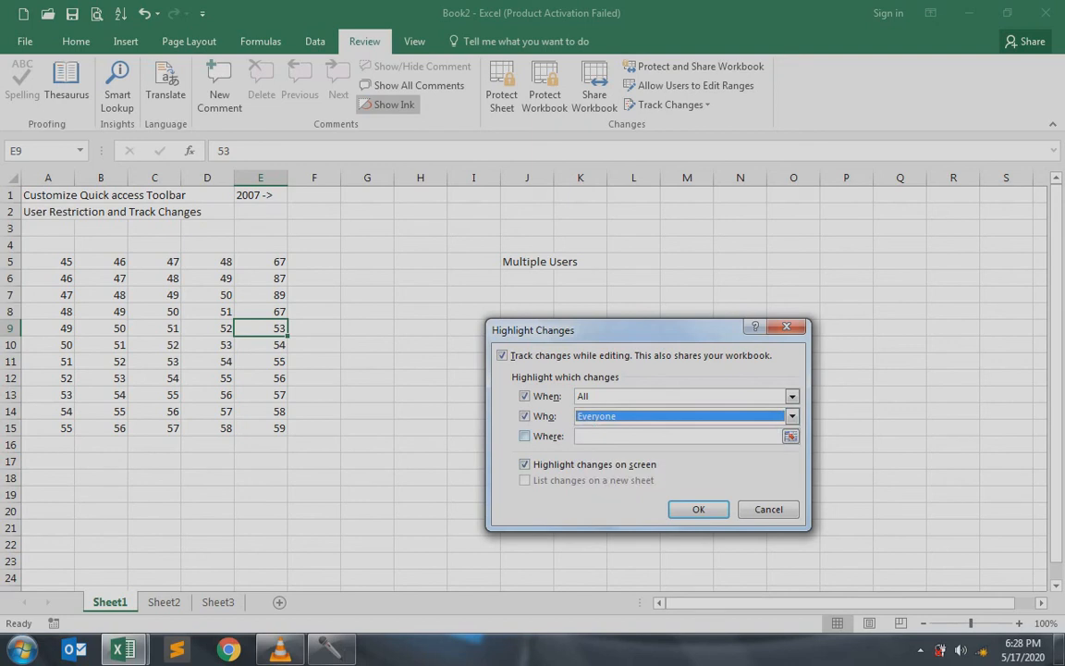
{"action": "left_click", "coordinate": [525, 436]}
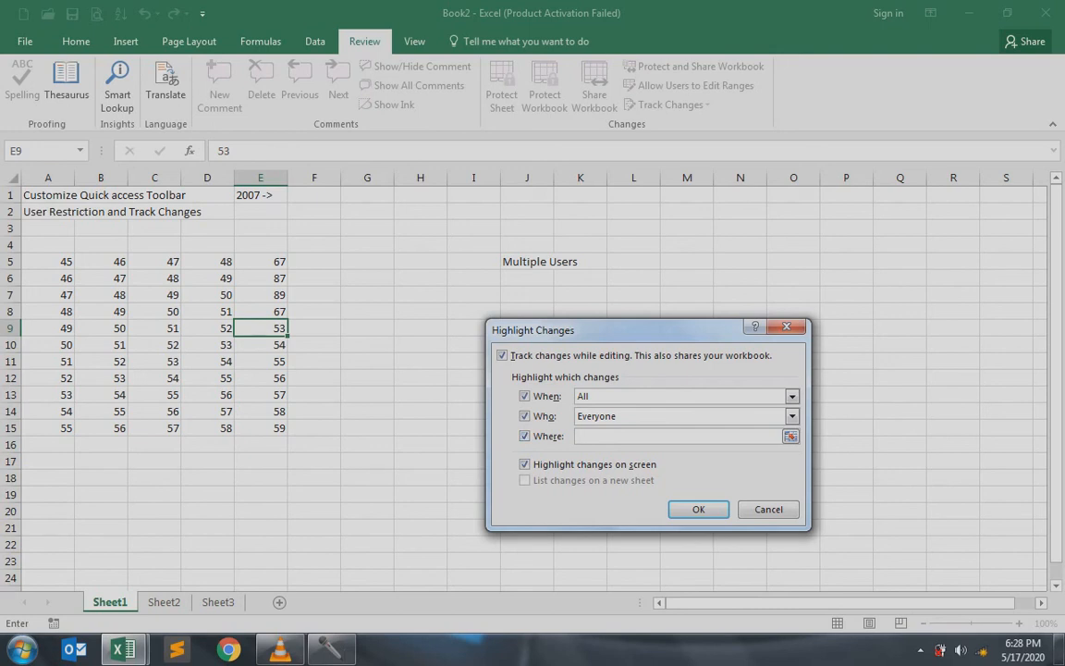
{"action": "left_click", "coordinate": [13, 178]}
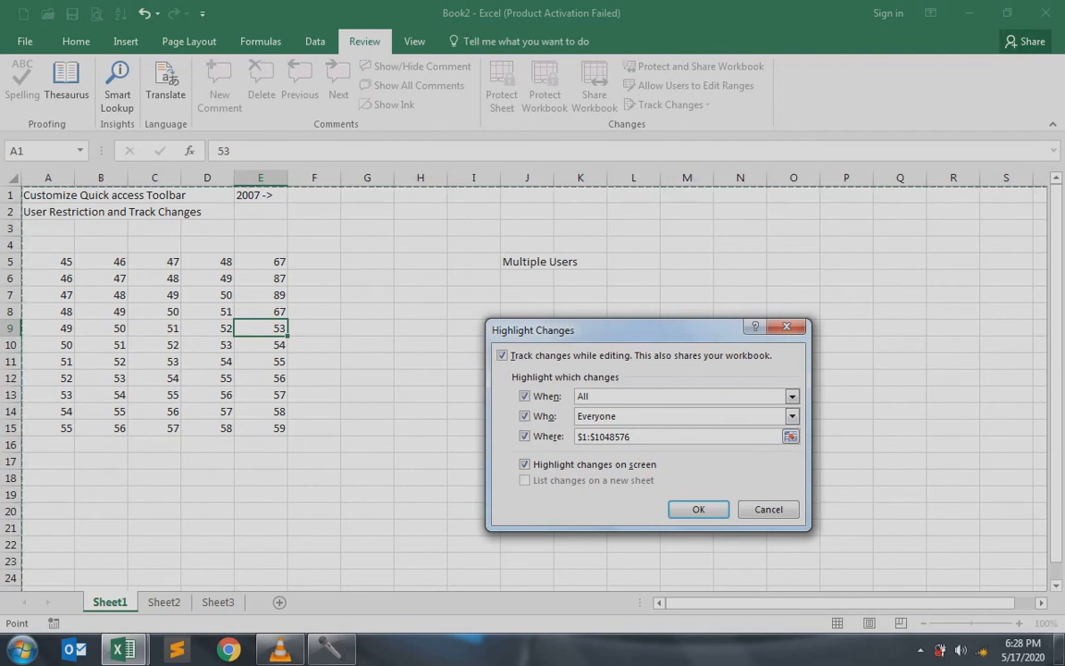
{"action": "left_click_drag", "start_coordinate": [48, 262], "coordinate": [267, 429]}
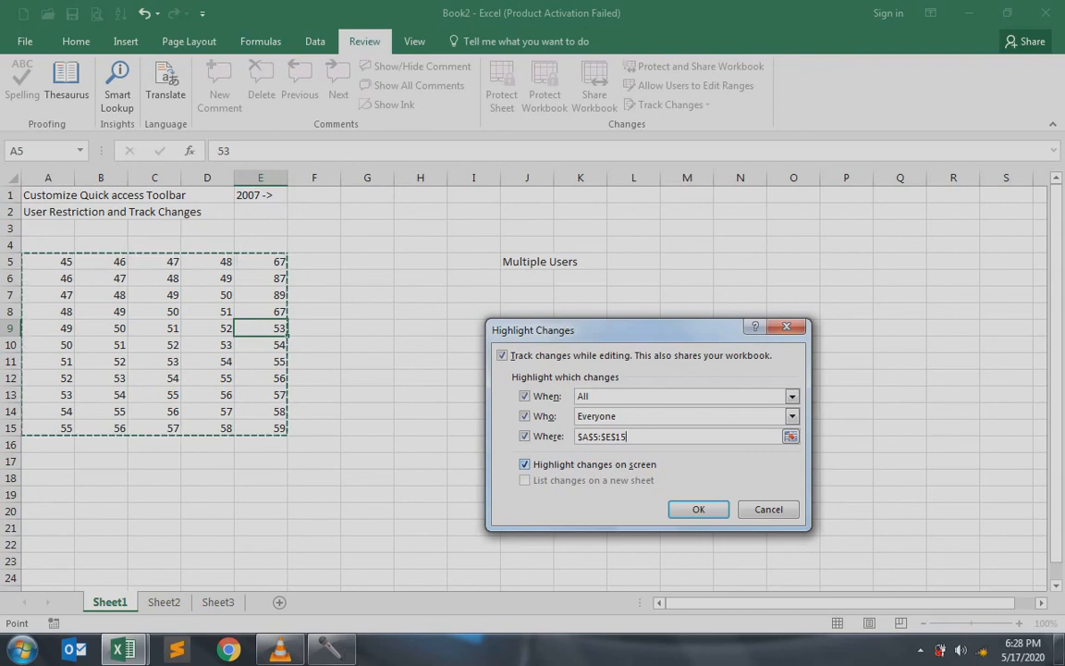
{"action": "key", "text": "alt+c"}
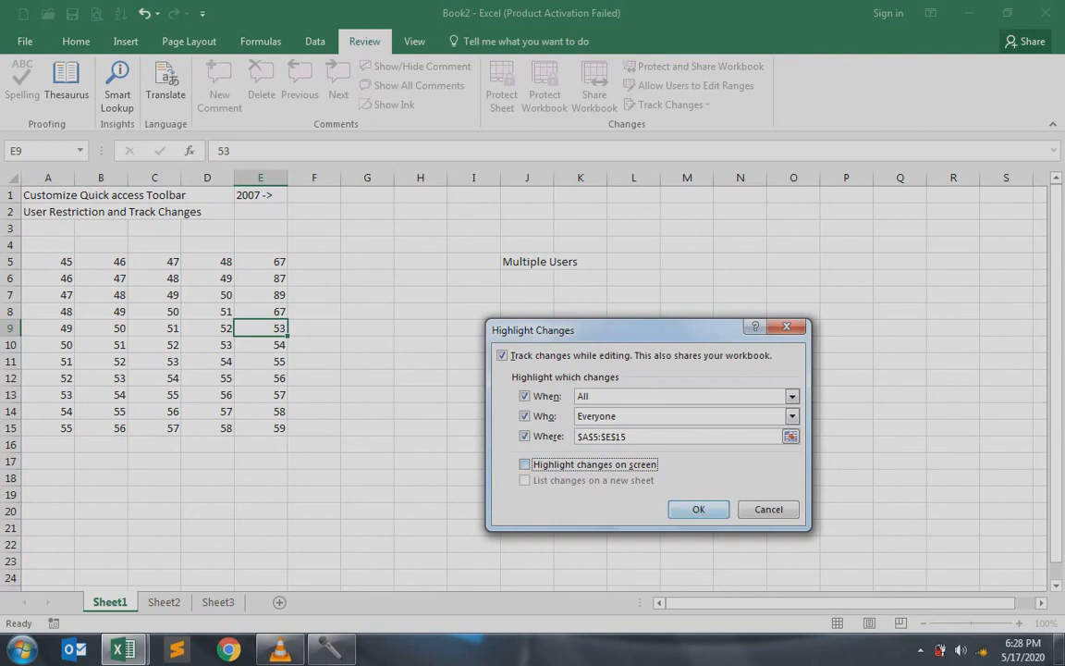
Confirm the tracking settings and save the shared workbook as 'check'
{"action": "key", "text": "Return"}
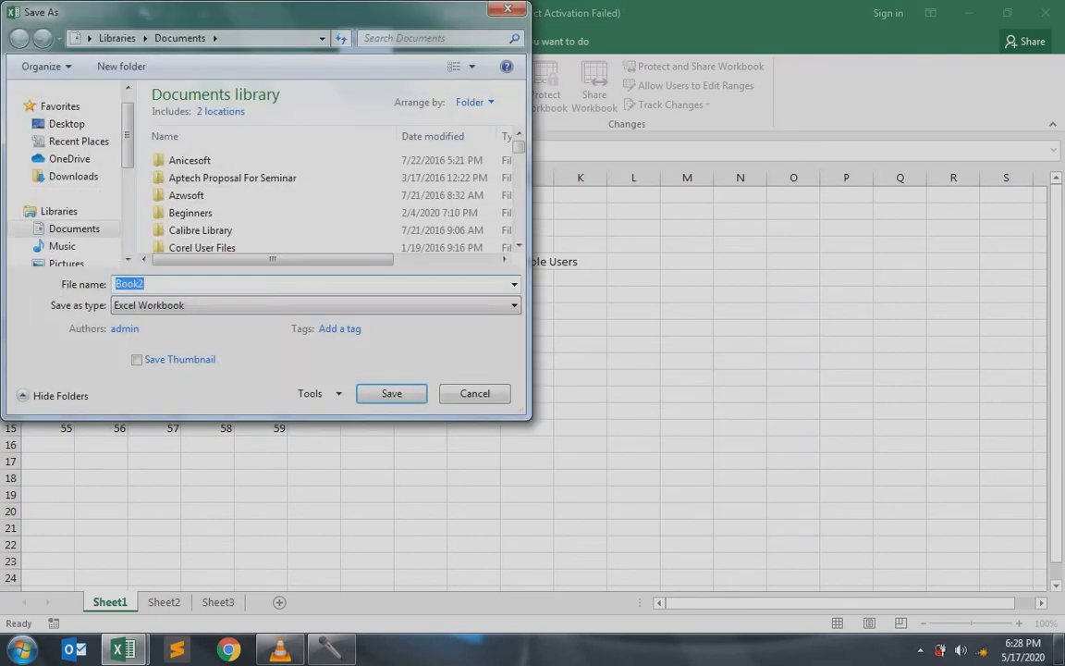
{"action": "type", "text": "check"}
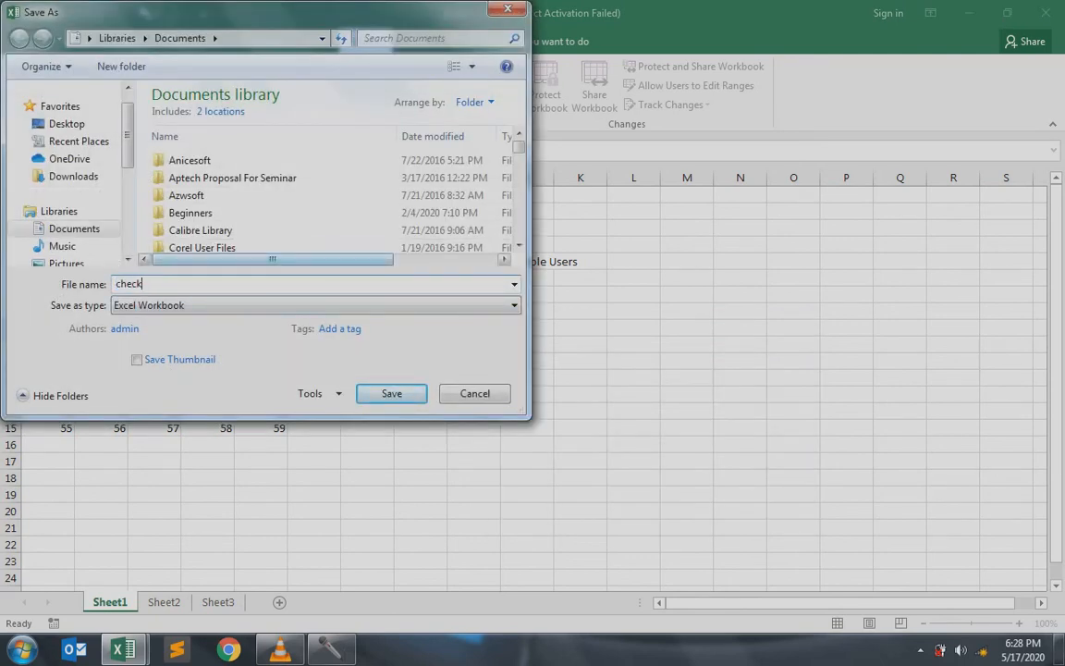
{"action": "key", "text": "Return"}
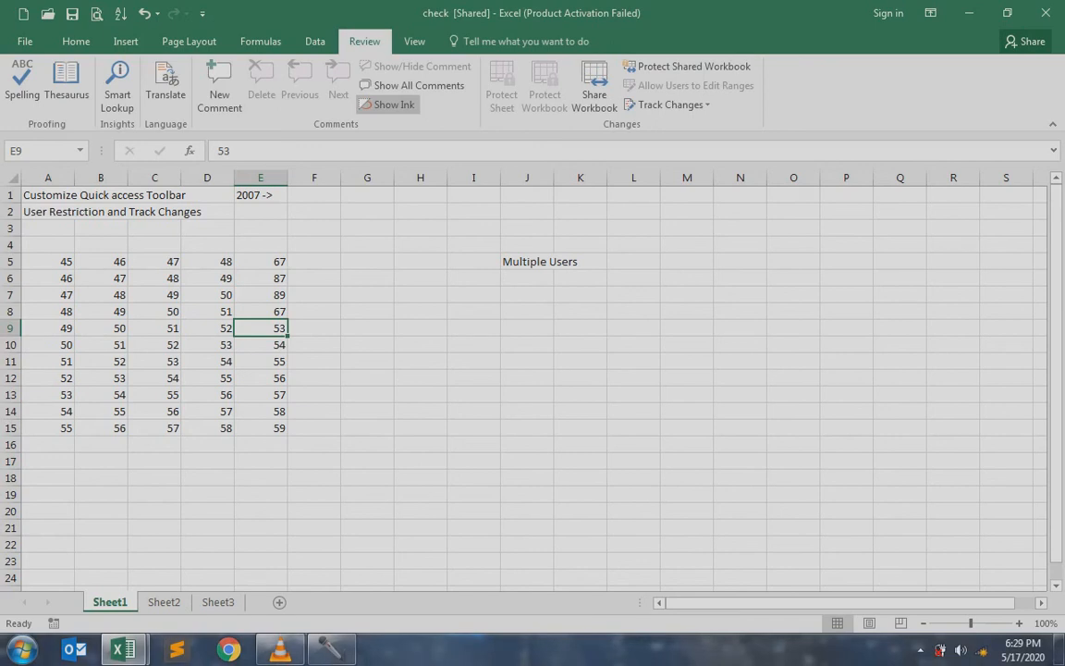
Make tracked edits changing C6 to 89 and C10 to 90
{"action": "left_click", "coordinate": [154, 278]}
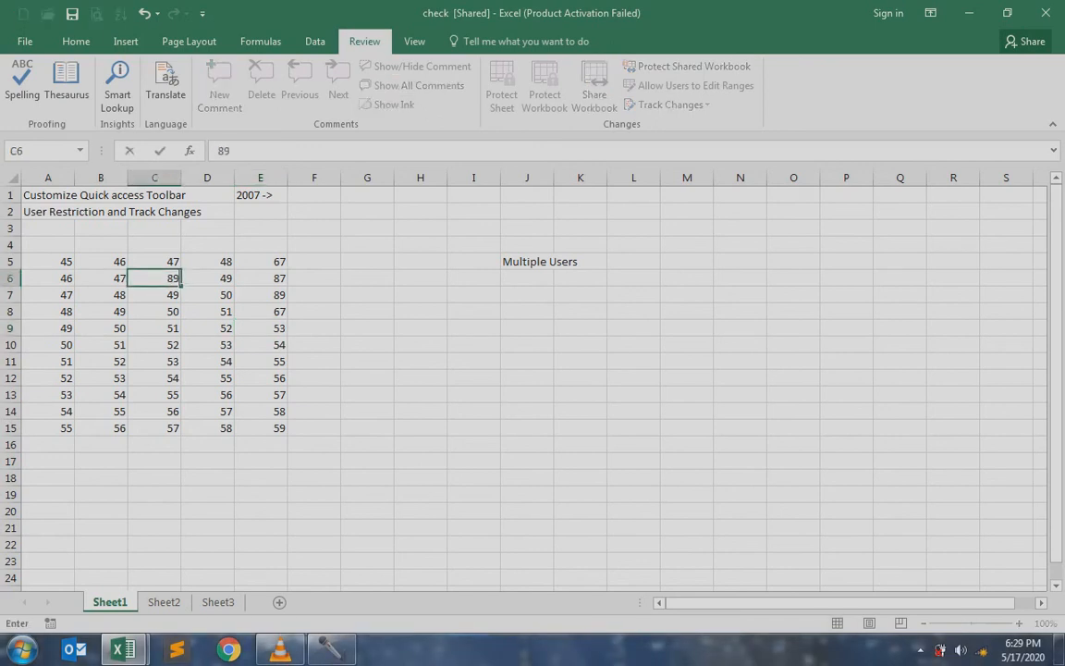
{"action": "type", "text": "89"}
{"action": "key", "text": "Return"}
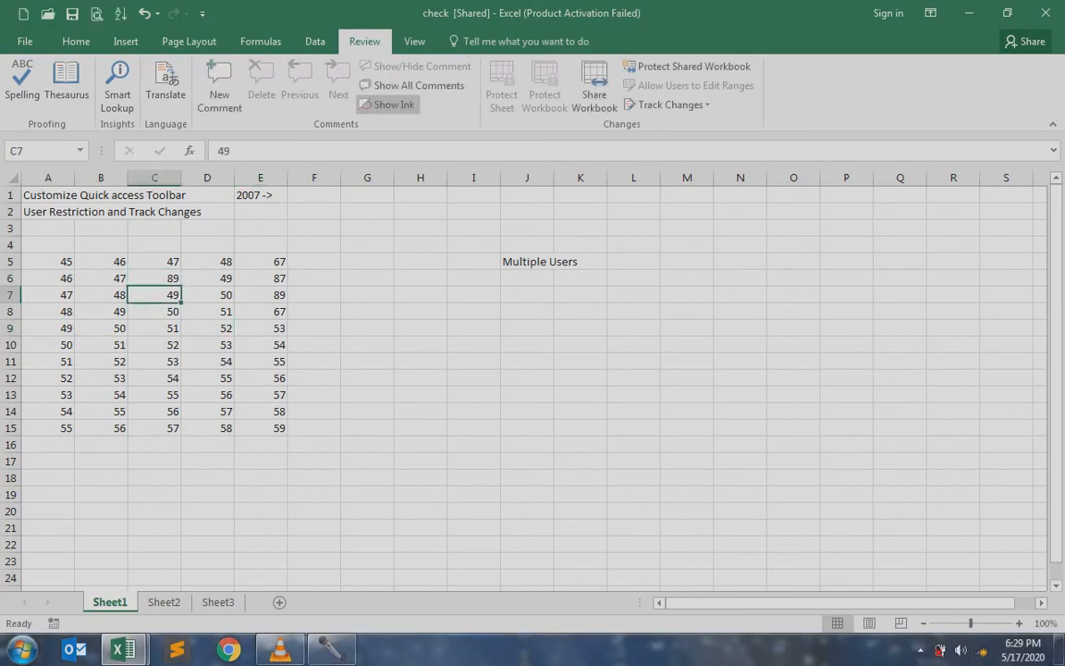
{"action": "key", "text": "Down"}
{"action": "key", "text": "Down"}
{"action": "key", "text": "Down"}
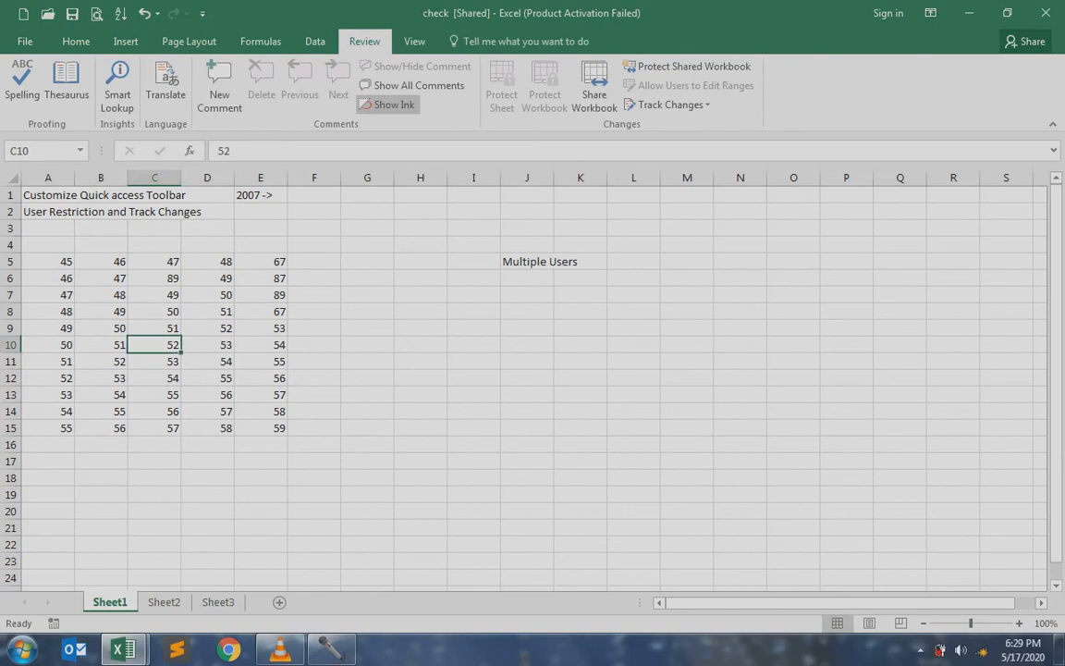
{"action": "type", "text": "90"}
{"action": "key", "text": "Return"}
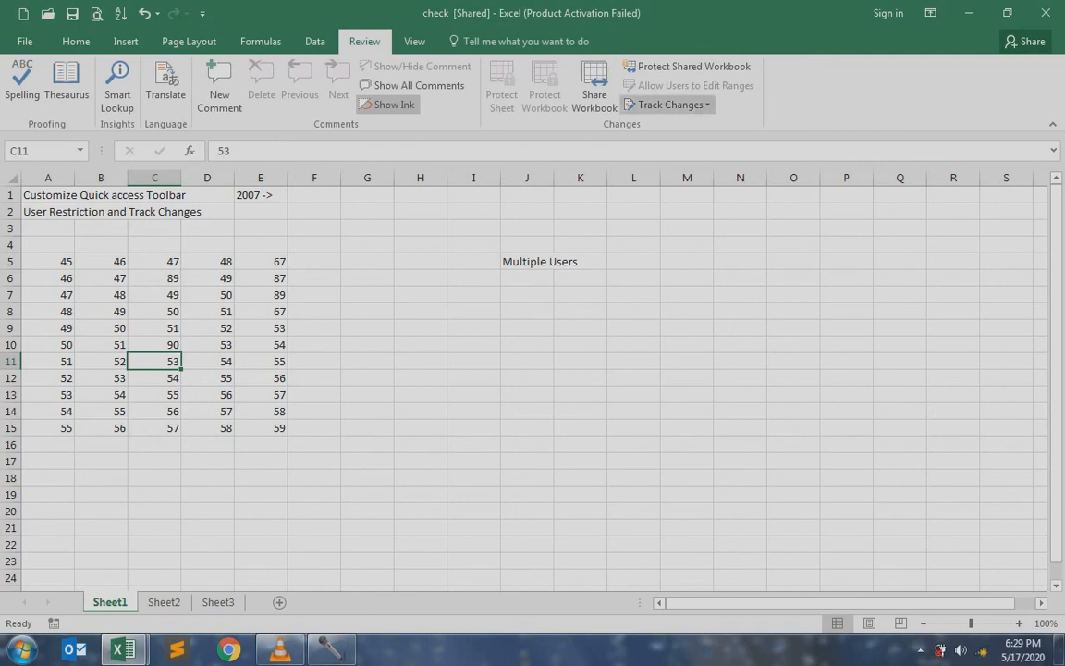
{"action": "left_click", "coordinate": [668, 105]}
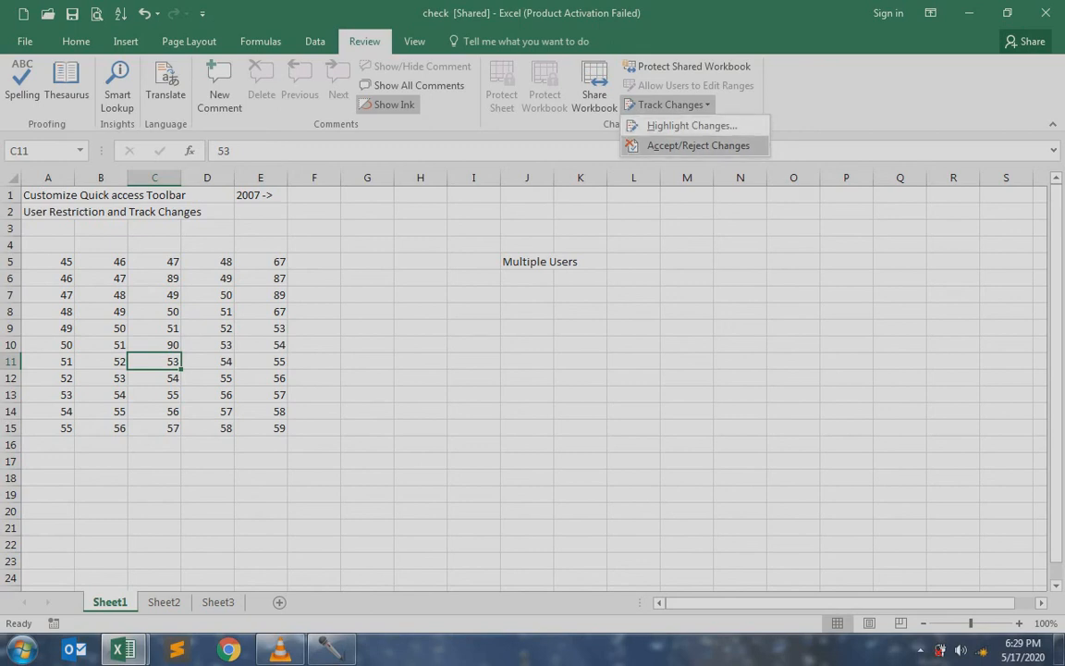
Review tracked changes: accept C6 at 89 and reject the C10 edit, restoring 52
{"action": "left_click", "coordinate": [698, 145]}
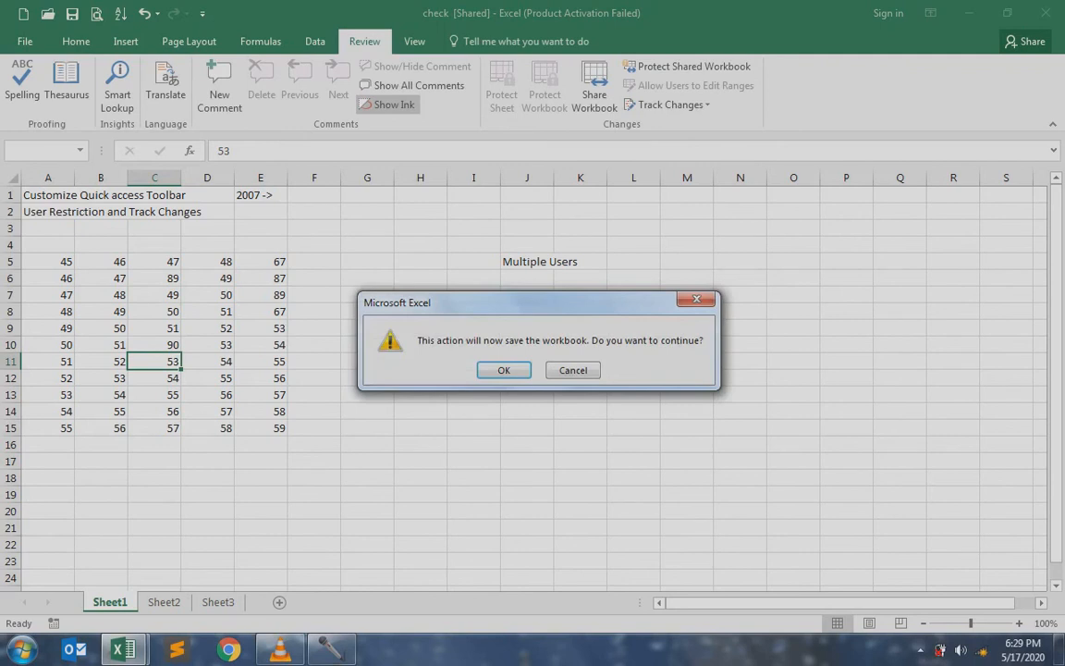
{"action": "key", "text": "Return"}
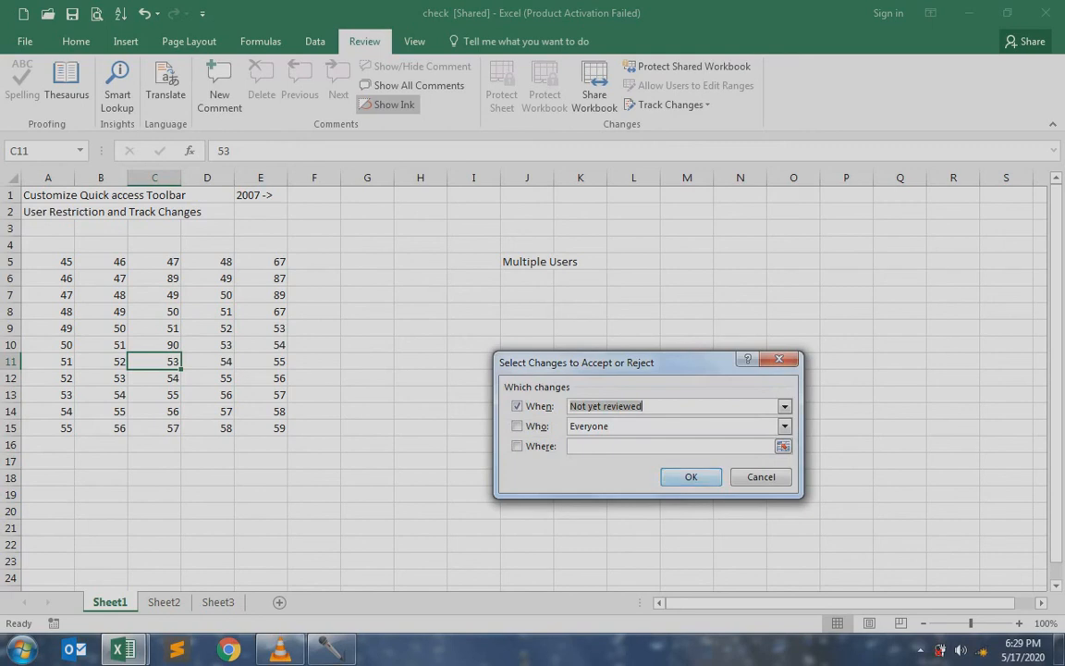
{"action": "key", "text": "Return"}
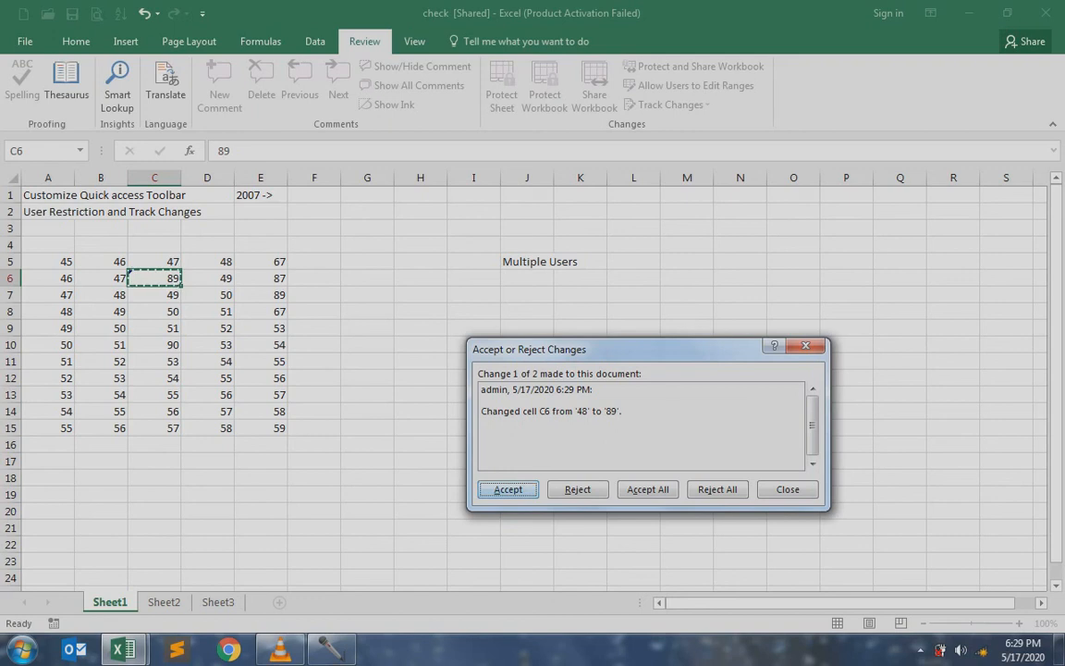
{"action": "key", "text": "Return"}
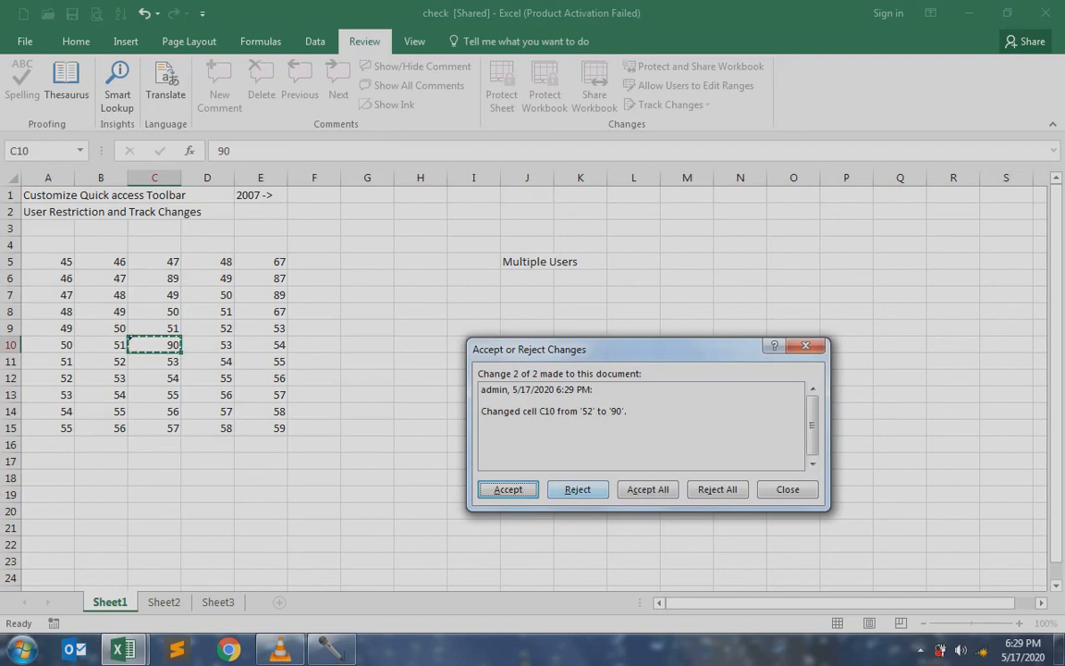
{"action": "left_click", "coordinate": [576, 489]}
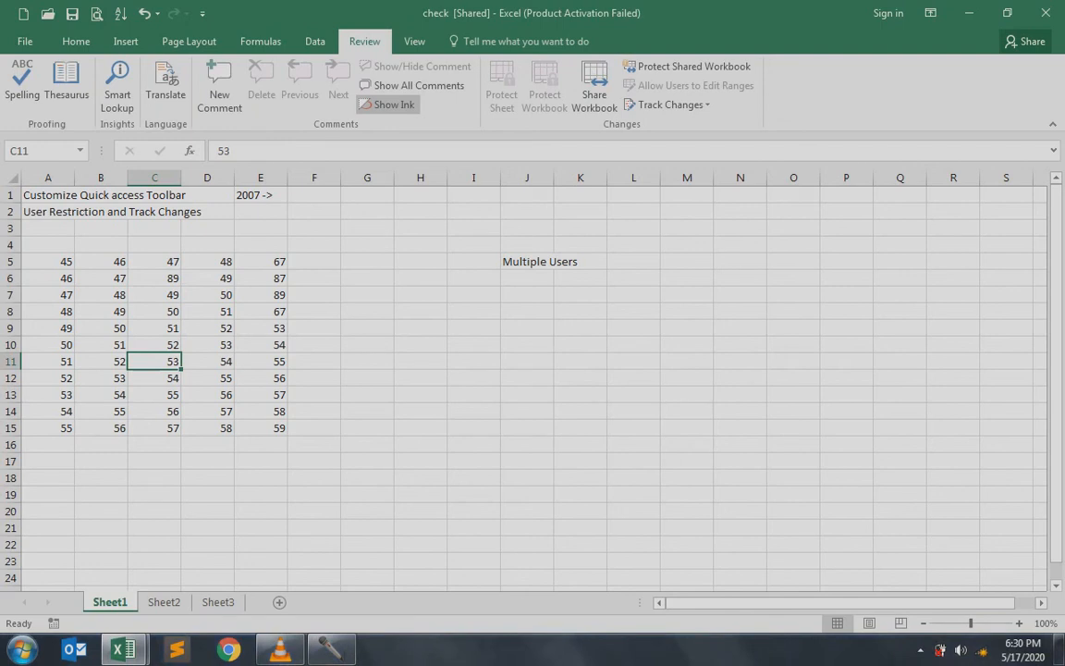
Untick 'When' and 'Track changes while editing' in Highlight Changes, confirming removal of 'check' from shared use
{"action": "left_click", "coordinate": [667, 105]}
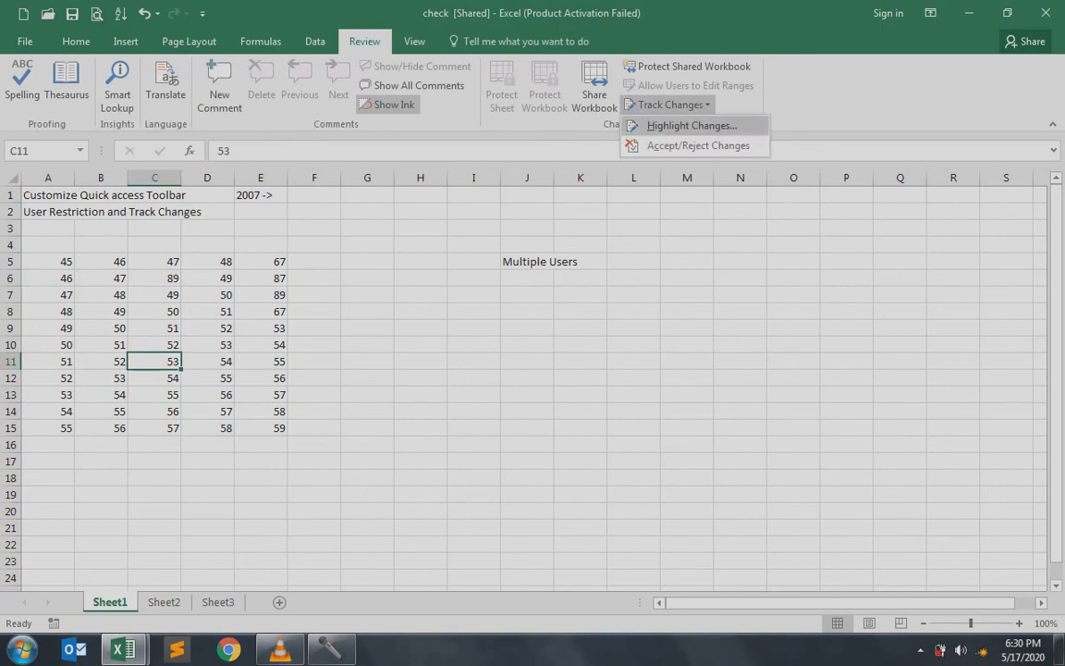
{"action": "left_click", "coordinate": [692, 125]}
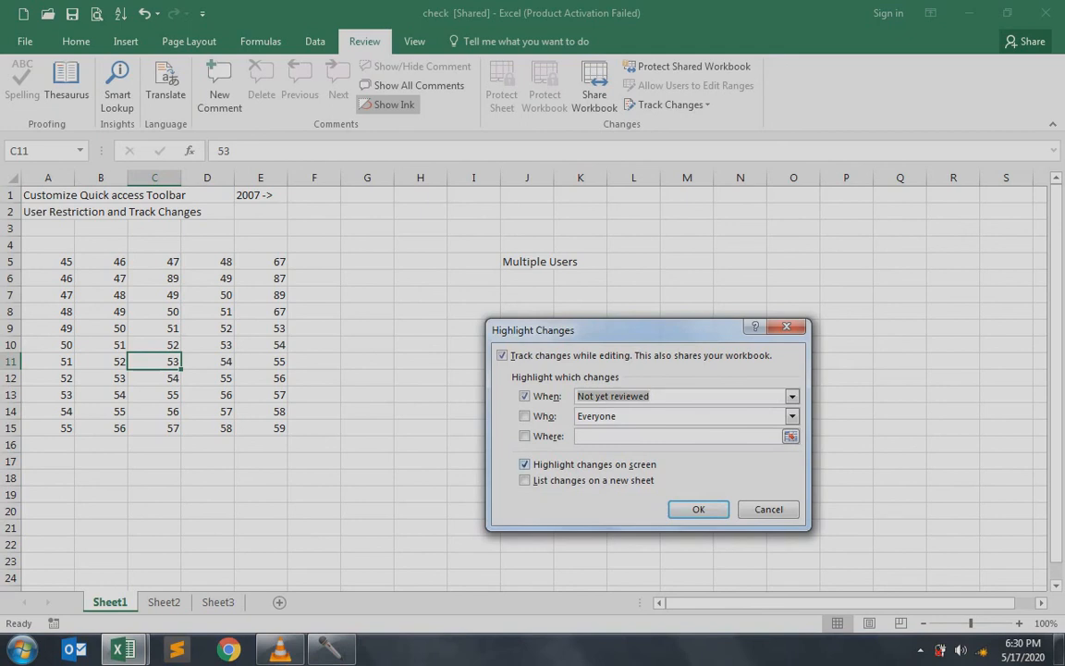
{"action": "left_click", "coordinate": [525, 397]}
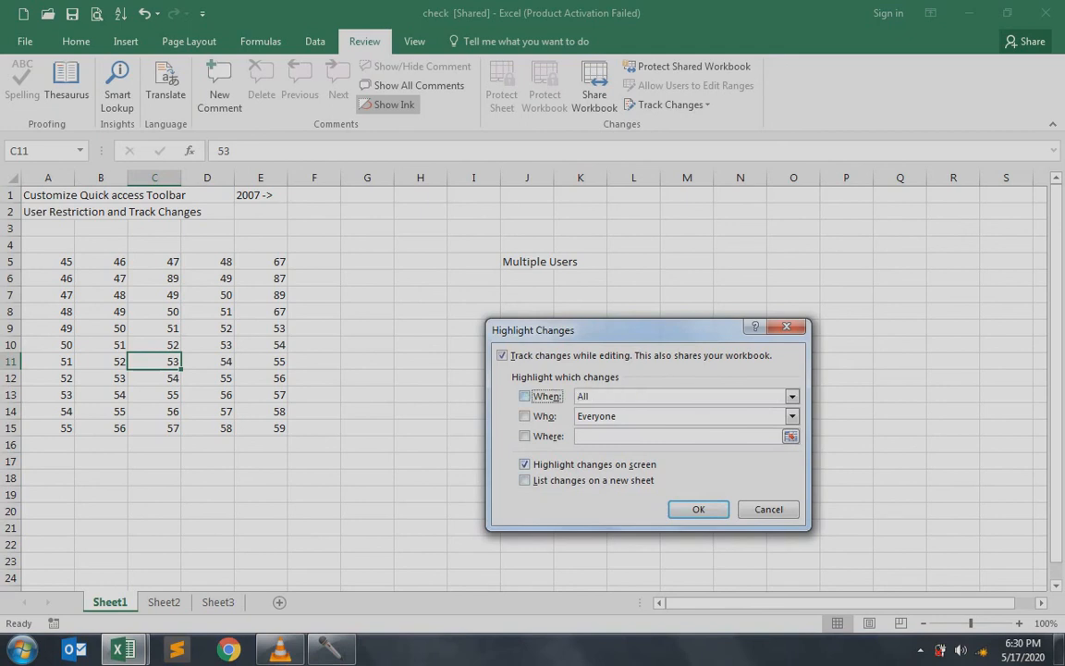
{"action": "left_click", "coordinate": [502, 355]}
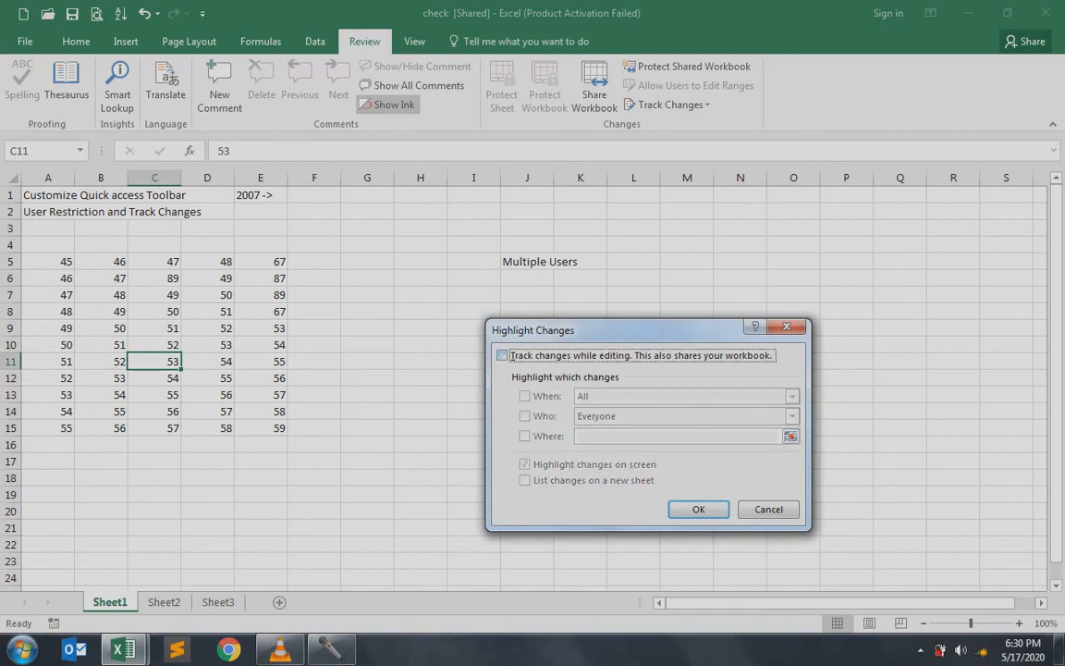
{"action": "left_click", "coordinate": [699, 509]}
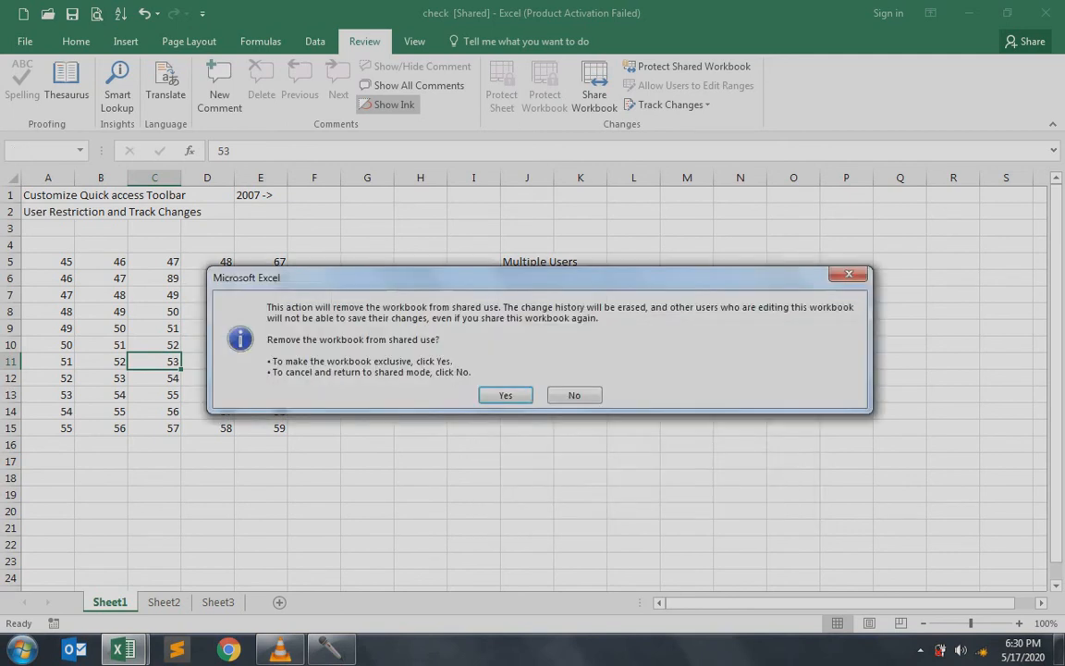
{"action": "key", "text": "Return"}
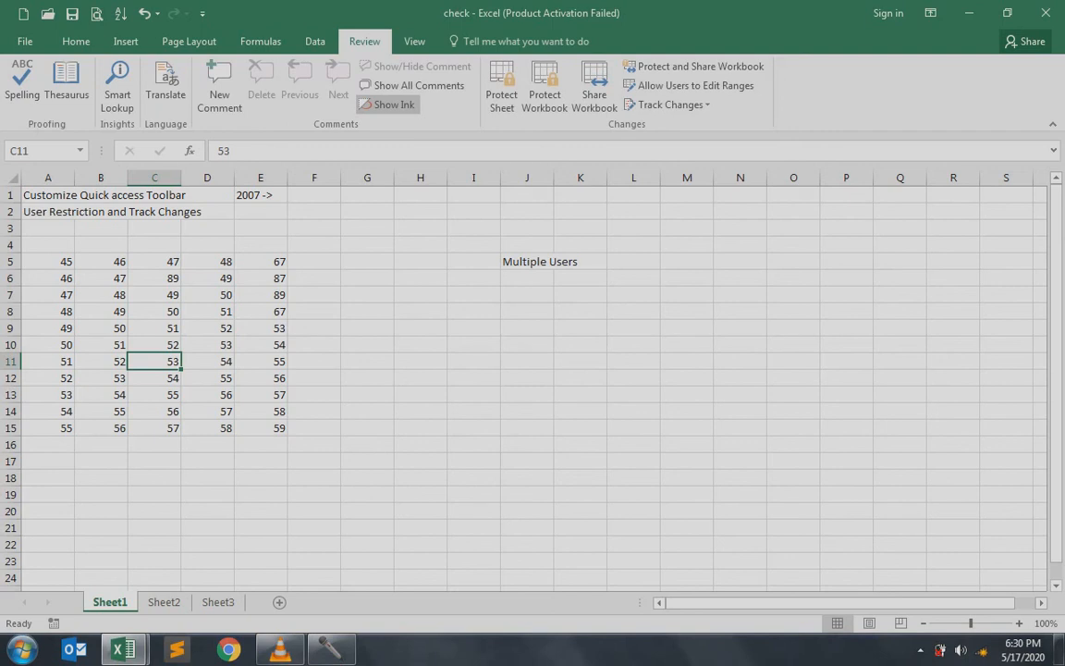
{"action": "left_click", "coordinate": [207, 311]}
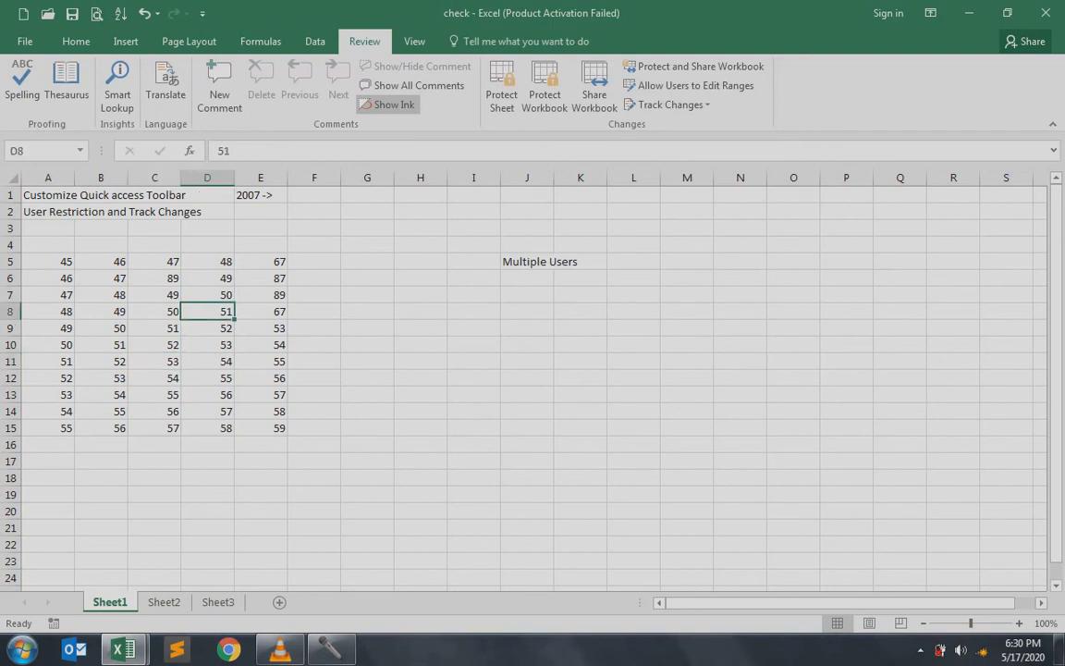